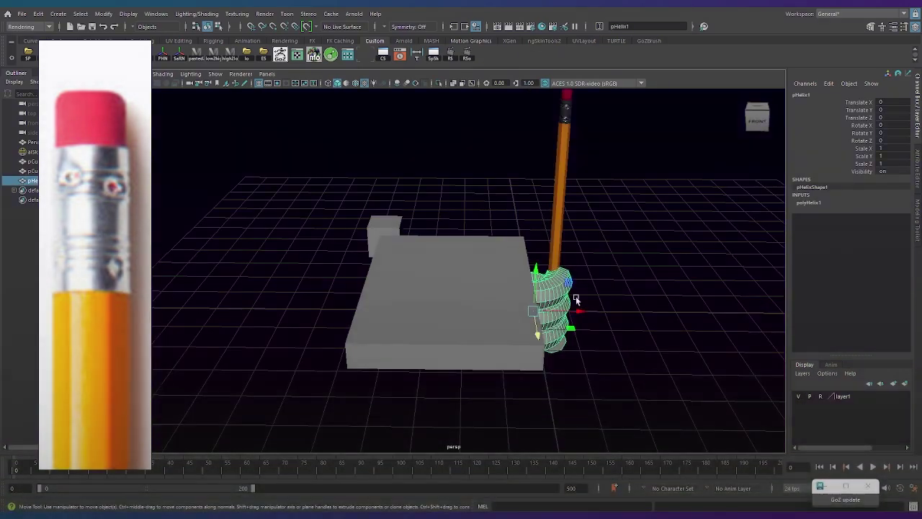
Turn the helix 90° onto its side and give it 12 coils, height 4, radius 0.07
key("e")
left_click_drag(576, 298, 304, 290)
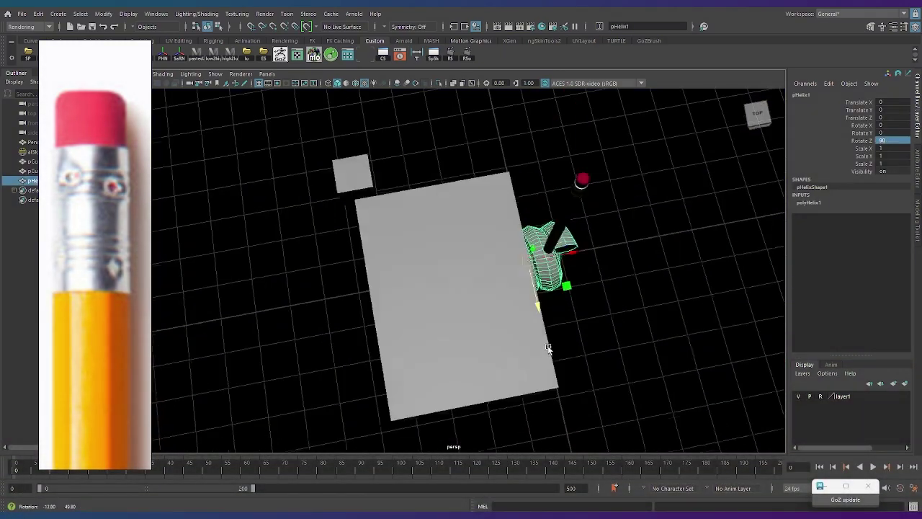
left_click(864, 217)
middle_click_drag(577, 314, 603, 314)
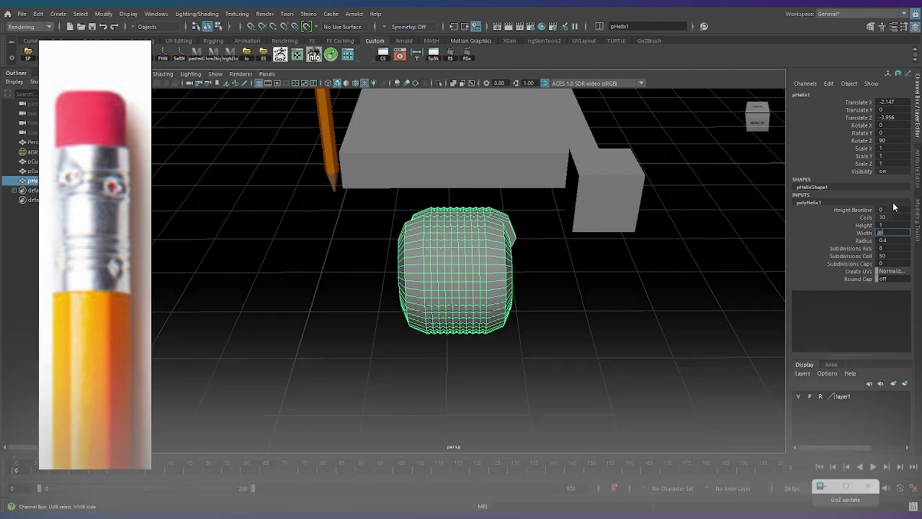
type("4")
key("Return")
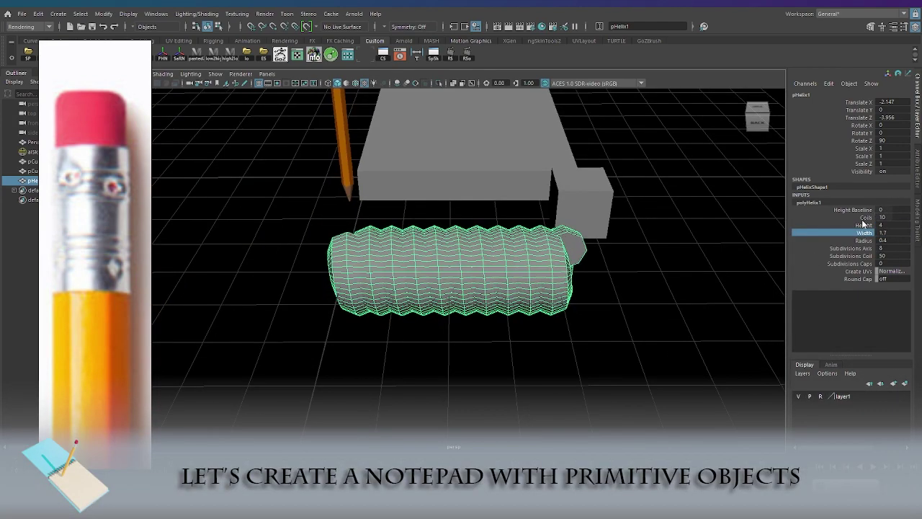
key("Return")
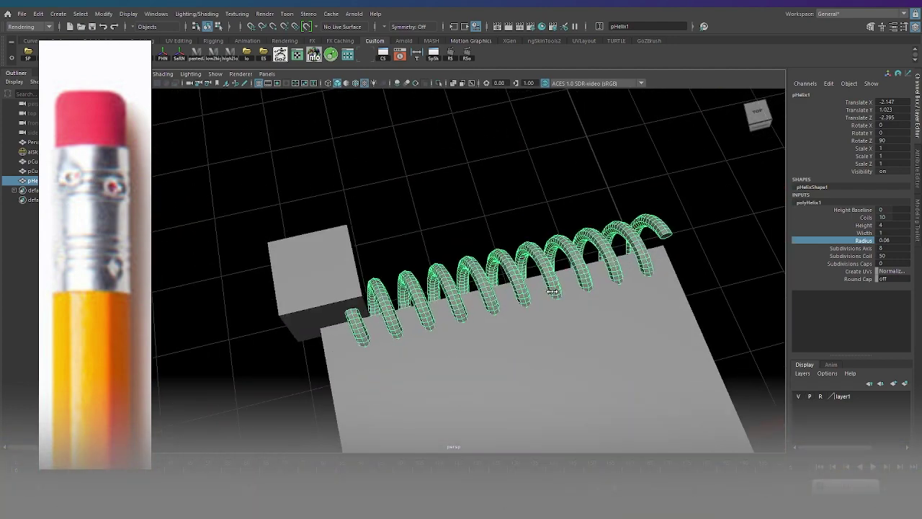
key("Return")
Lay the helix along the notepad's top edge as the spiral binding
key("e")
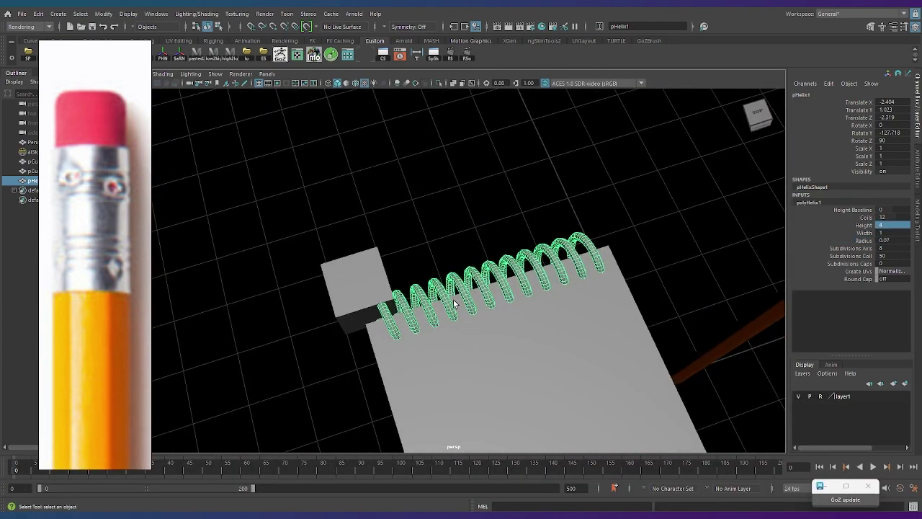
left_click(502, 247)
key("w")
mouse_move(502, 247)
left_mouse_down("alt")
mouse_move(550, 307)
mouse_move(492, 288)
mouse_move(523, 226)
mouse_move(489, 251)
left_mouse_up("alt")
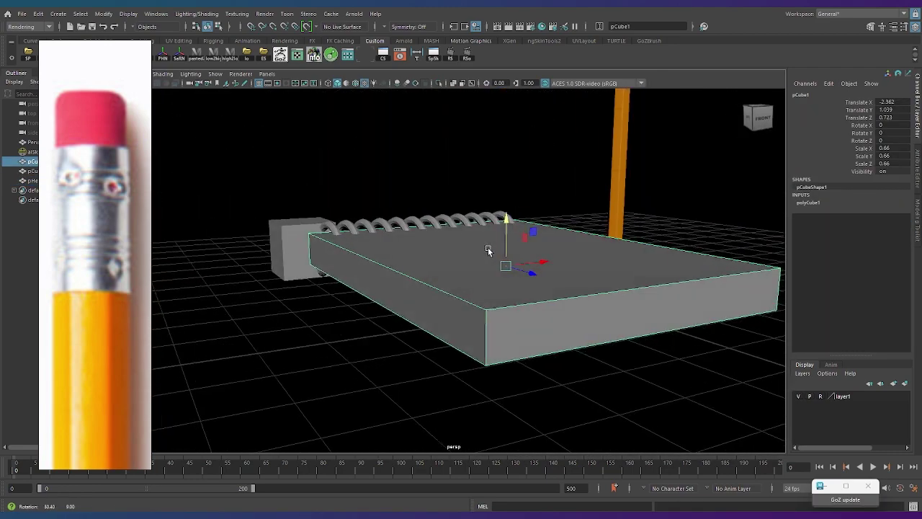
Multi-Cut support edge loops near the pad's edges, then return to object mode
right_click_drag(490, 251, 494, 304, "shift")
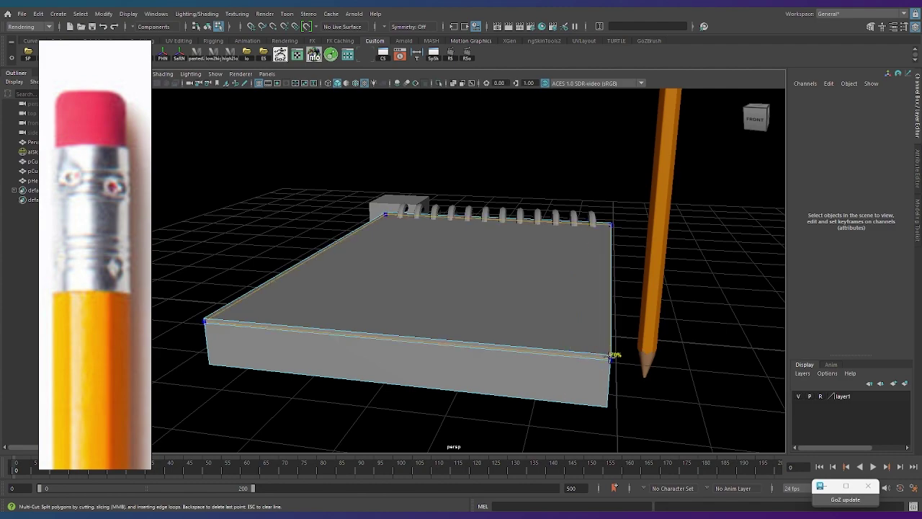
left_click_drag(634, 401, 587, 348, "alt")
mouse_move(211, 294)
left_mouse_down("alt")
mouse_move(447, 340)
mouse_move(409, 303)
left_mouse_up("alt")
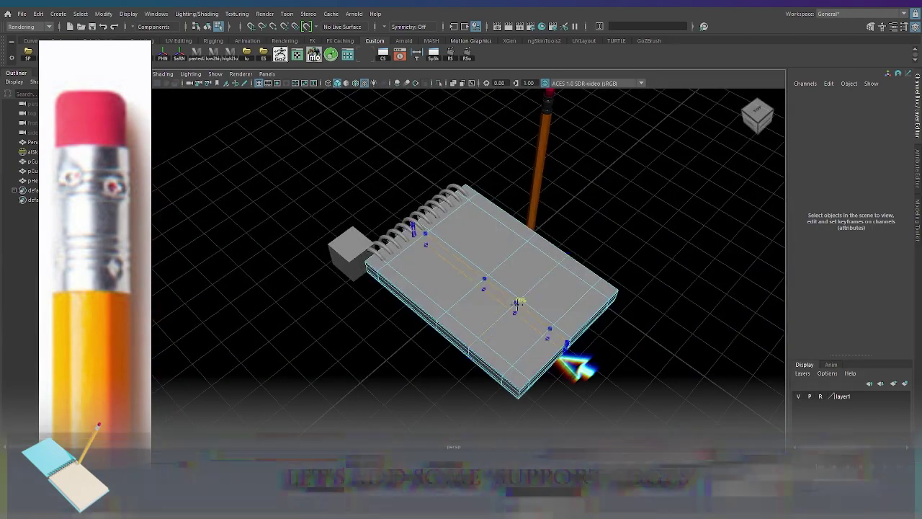
key("F8")
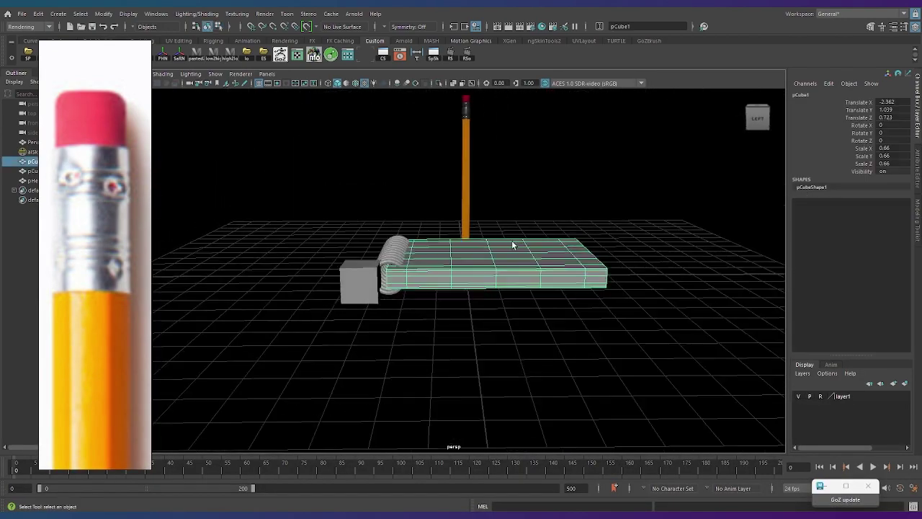
left_click_drag(487, 339, 391, 300, "alt")
Unwrap the pad in the UV Editor and send it to Headus UVLayout
right_click_drag(391, 300, 552, 325, "alt")
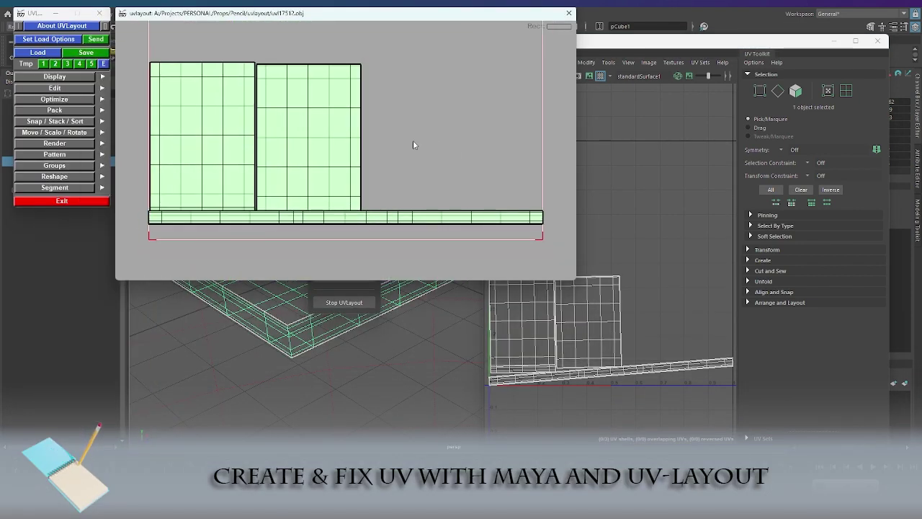
Cut the long side strip into shorter pieces in the 3D view and flatten it
scroll(315, 231, "up", 3)
scroll(283, 238, "up", 3)
scroll(354, 190, "down", 3)
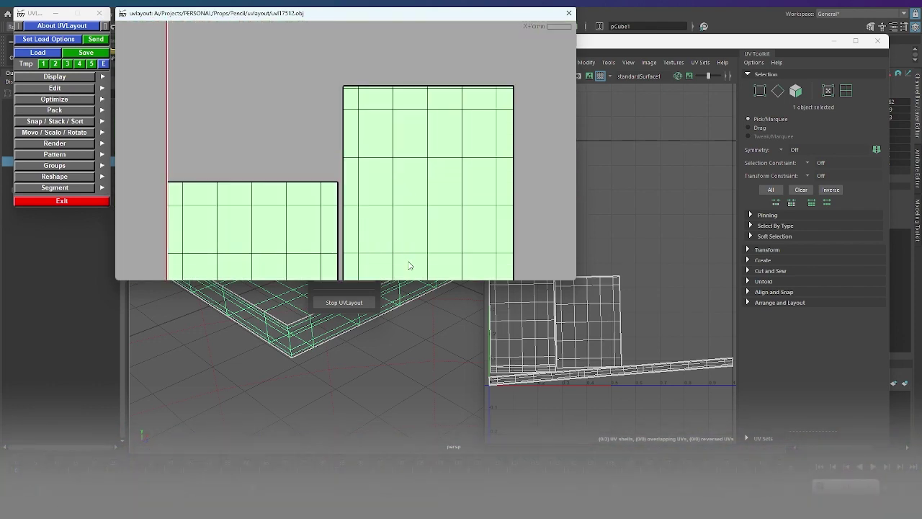
scroll(315, 108, "up", 3)
key("2")
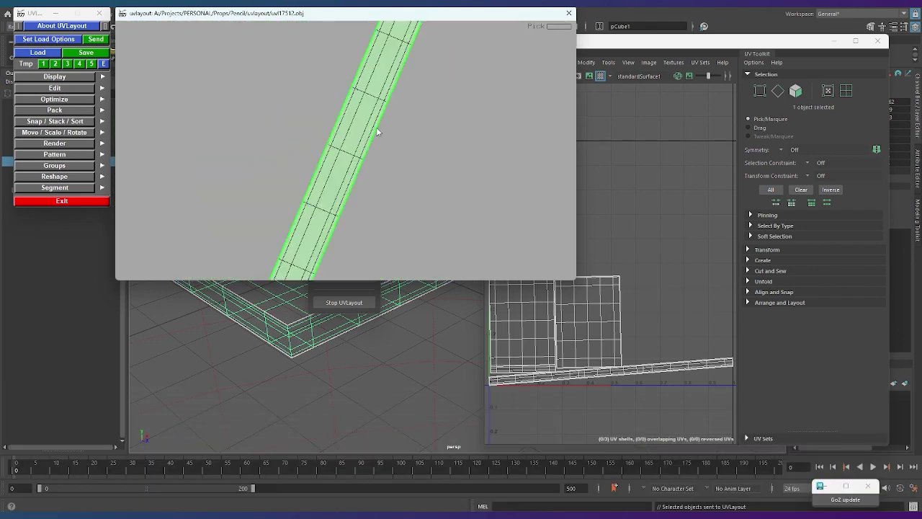
mouse_move(376, 132)
middle_mouse_down()
mouse_move(425, 177)
mouse_move(441, 139)
middle_mouse_up()
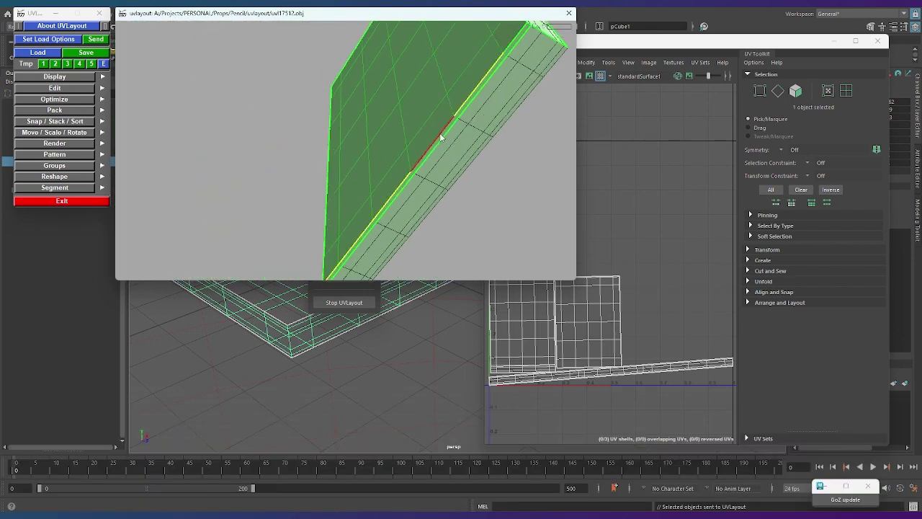
key("1")
middle_click_drag(311, 126, 408, 165)
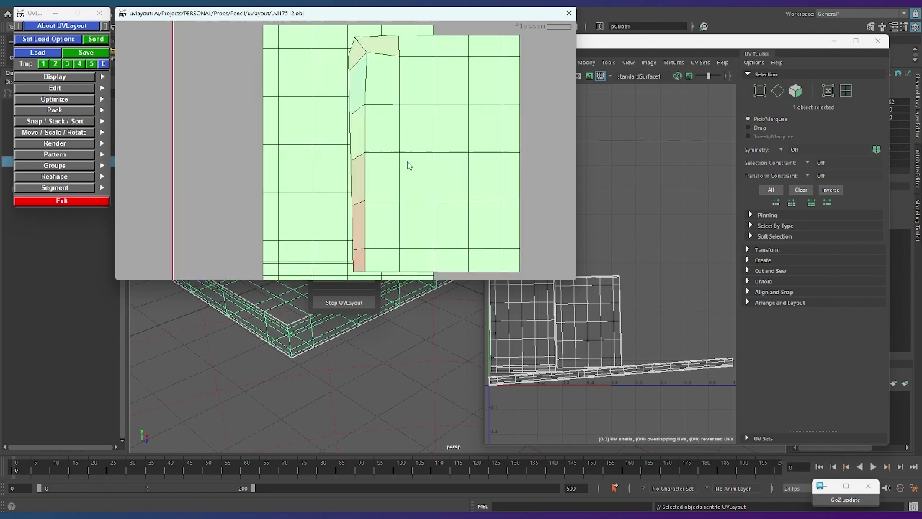
right_click_drag(408, 165, 411, 219)
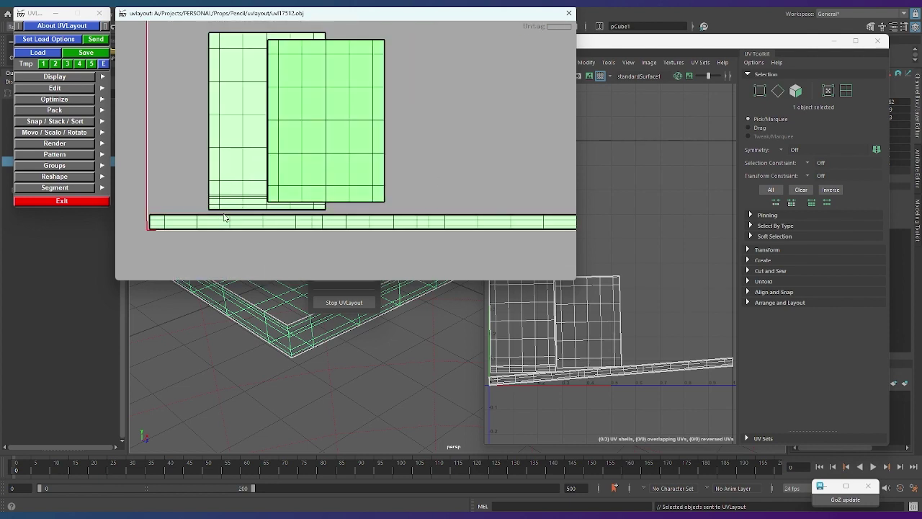
Move the UV shells and strip pieces apart in the flat UV view
middle_click_drag(336, 151, 391, 148)
mouse_move(390, 148)
right_mouse_down()
mouse_move(304, 228)
mouse_move(339, 226)
right_mouse_up()
key("3")
key("1")
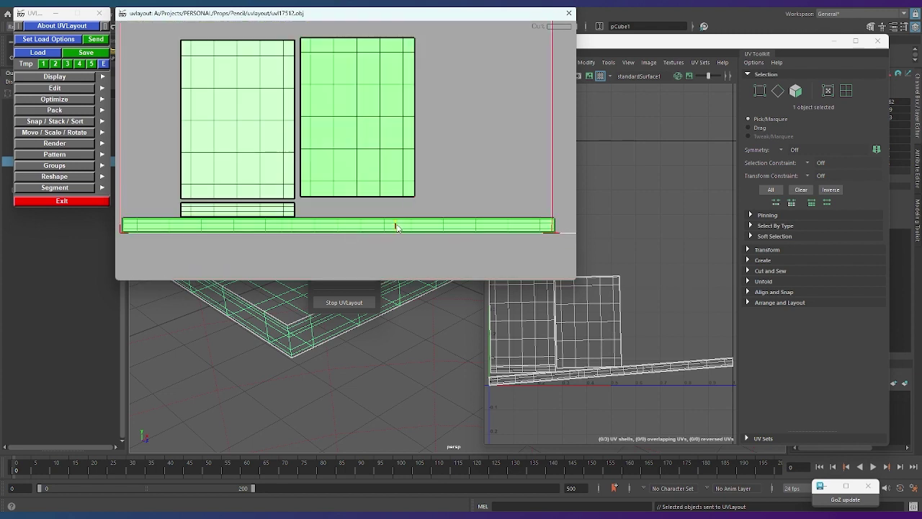
middle_click_drag(328, 226, 397, 226)
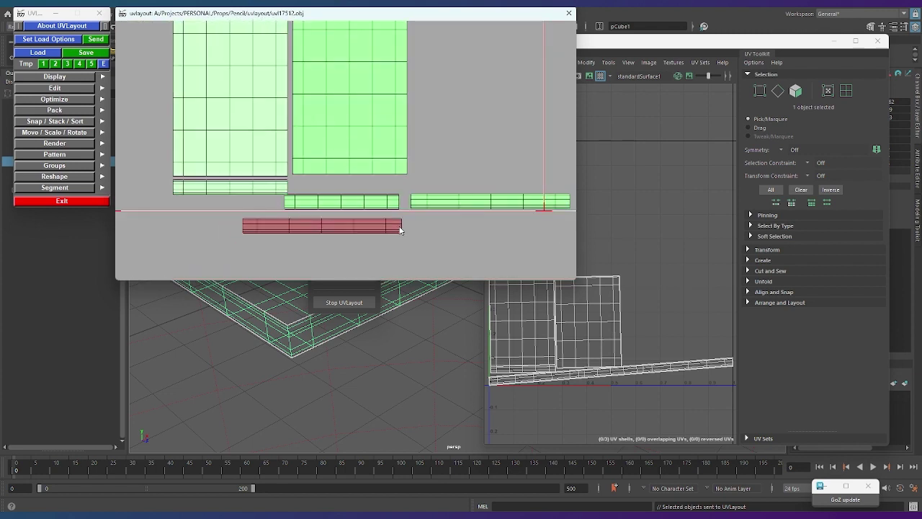
right_click_drag(396, 227, 373, 267)
right_click_drag(346, 220, 462, 233)
Pack all the UV shells into the tile with Pack All
key("3")
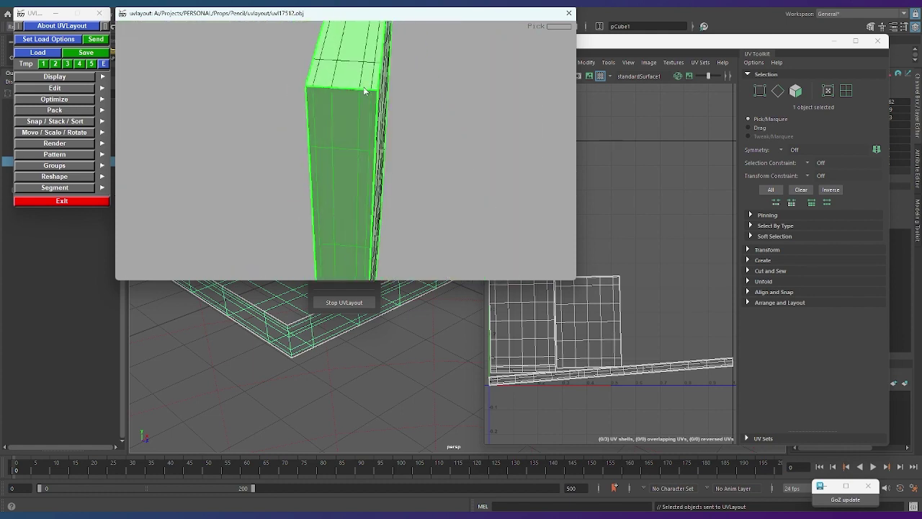
key("1")
left_click(54, 109)
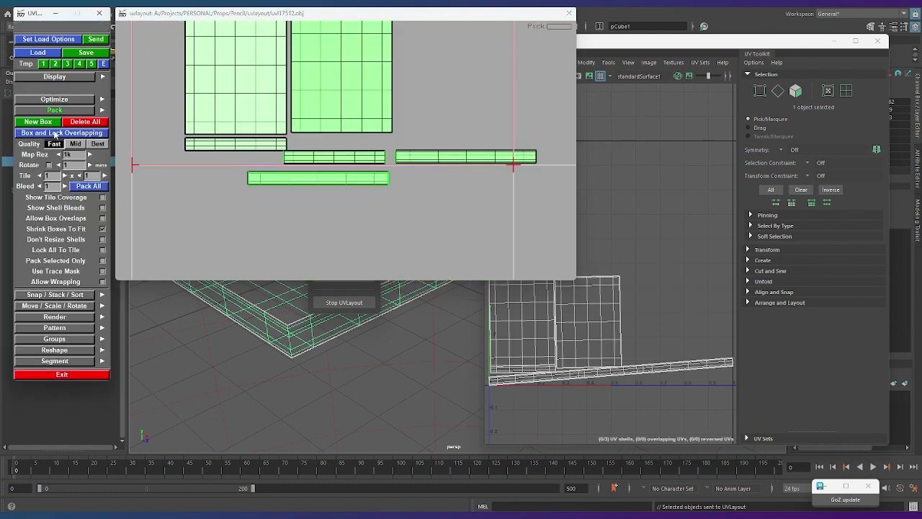
left_click(88, 186)
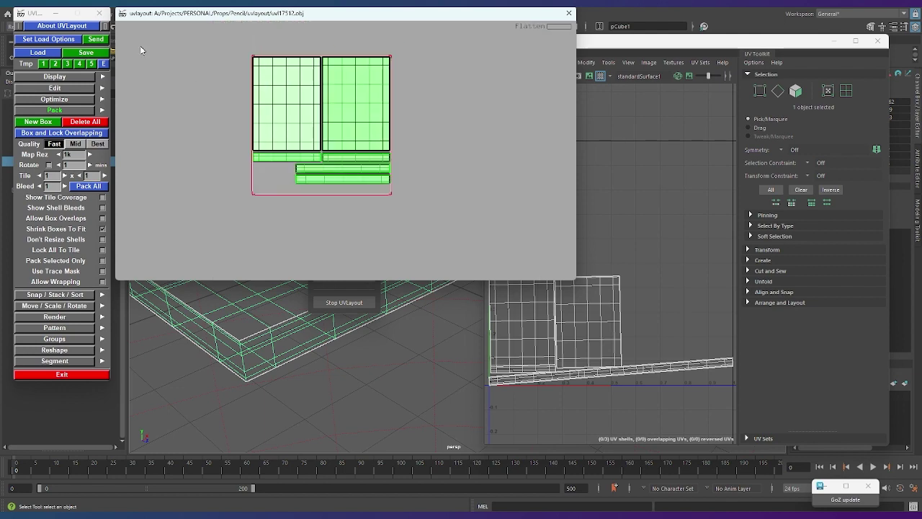
Bring the packed pad UVs back to Maya and straighten the helix UVs
left_click(54, 218)
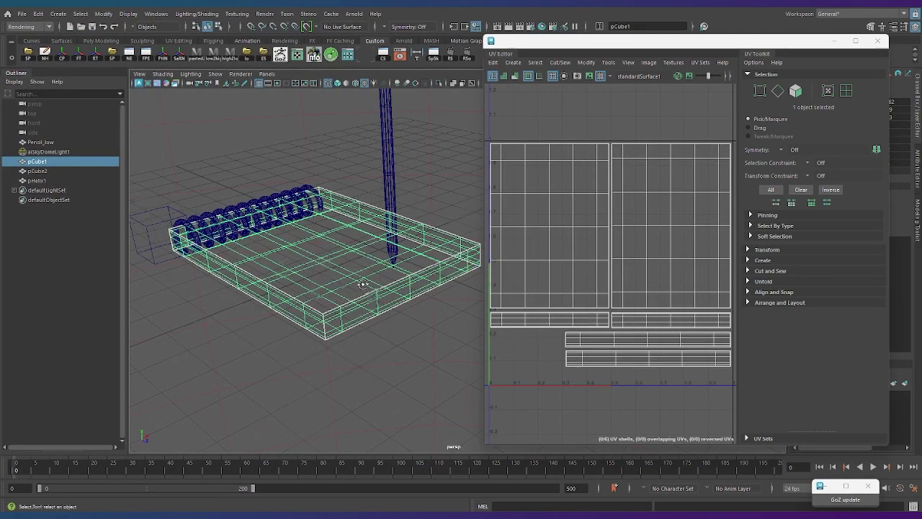
left_click(302, 207)
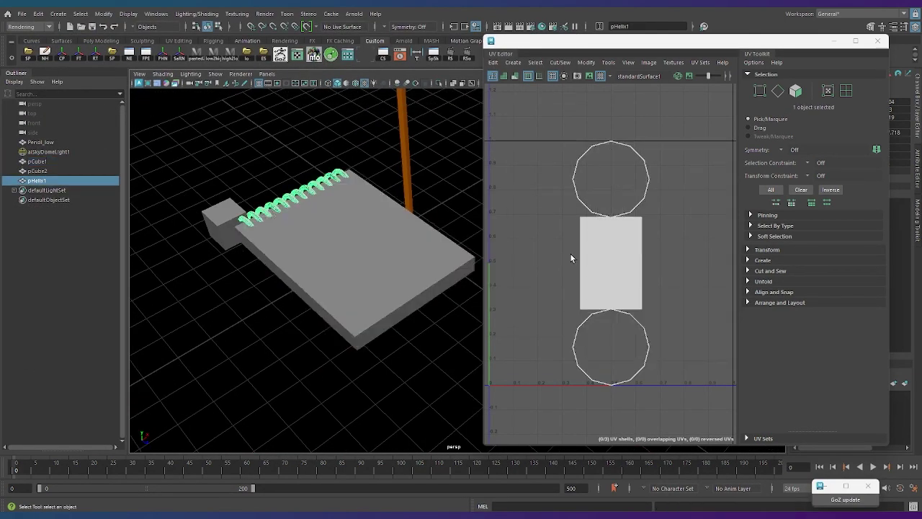
key("f")
key("f")
left_click(586, 62)
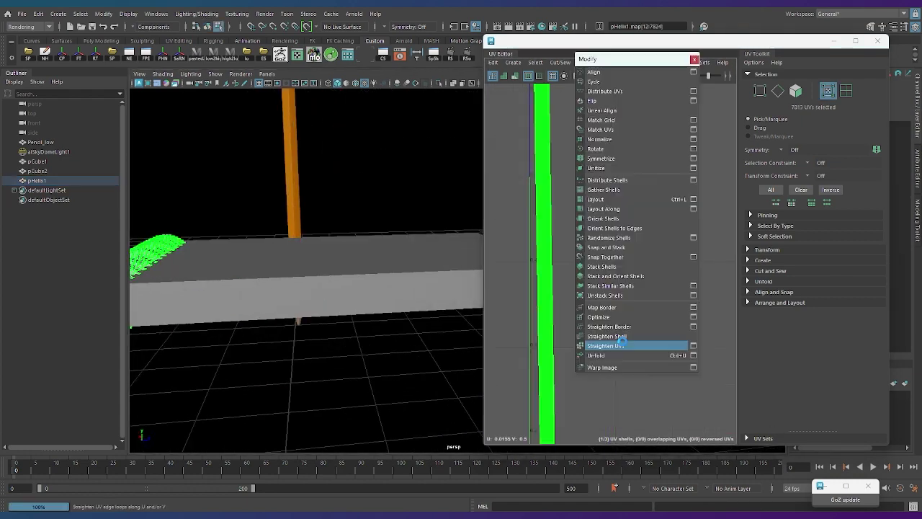
left_click(605, 346)
Rotate the helix UV strip 90° and scale it along the bottom of tile 1001
left_click(282, 275, "shift")
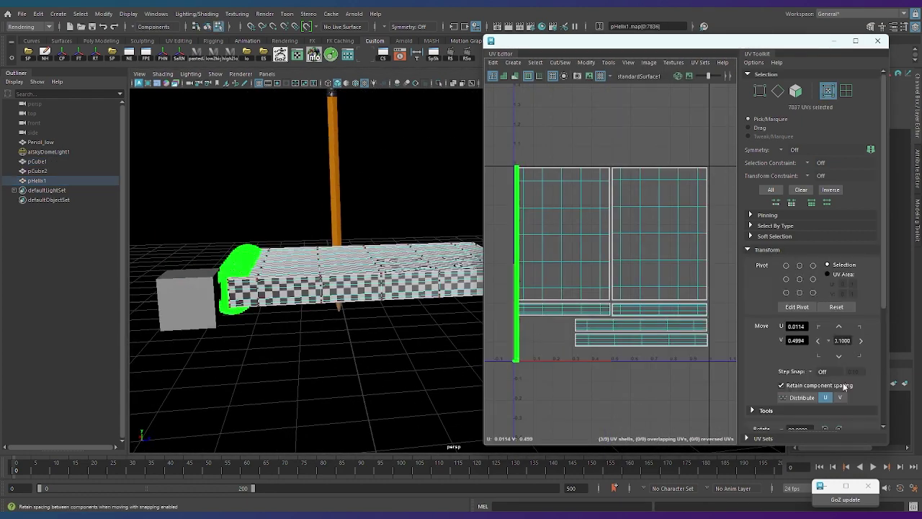
key("super+Up")
key("f")
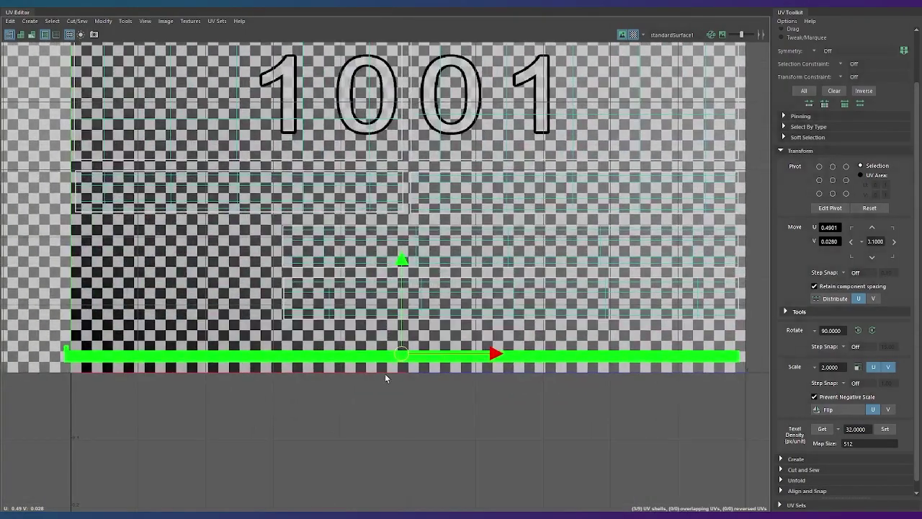
key("w")
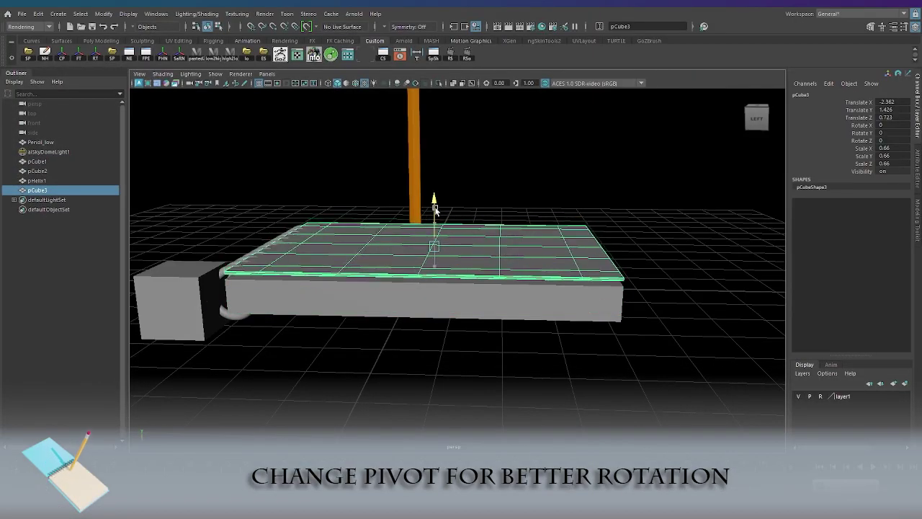
Select the new cover piece pCube3 and move it down to the helix end
mouse_move(435, 209)
left_mouse_down("alt")
mouse_move(136, 381)
mouse_move(506, 312)
left_mouse_up("alt")
left_click(506, 312, "shift")
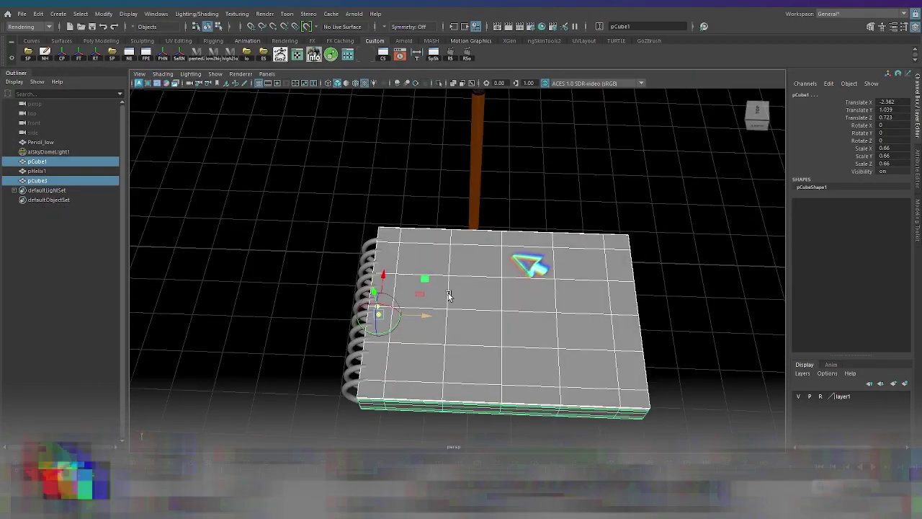
key("4")
left_click_drag(440, 314, 476, 298, "alt")
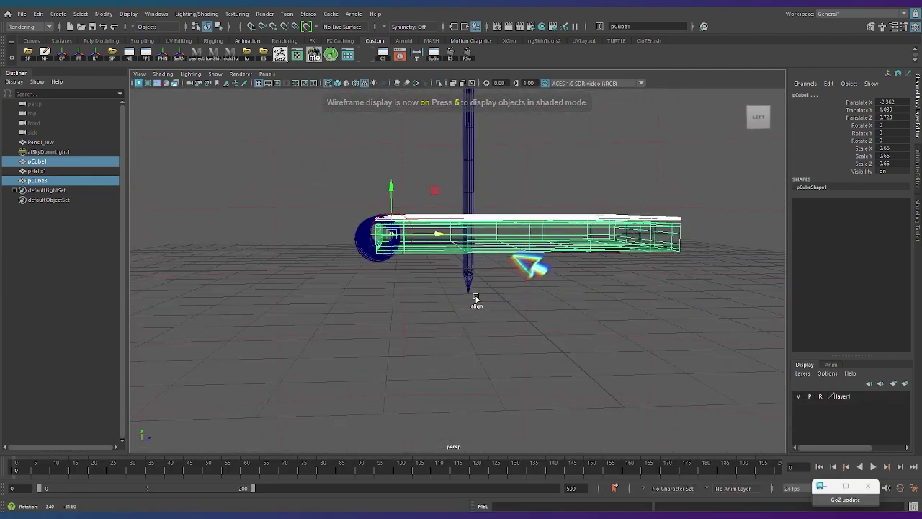
left_click_drag(448, 234, 469, 305, "alt")
key("6")
left_click(550, 317)
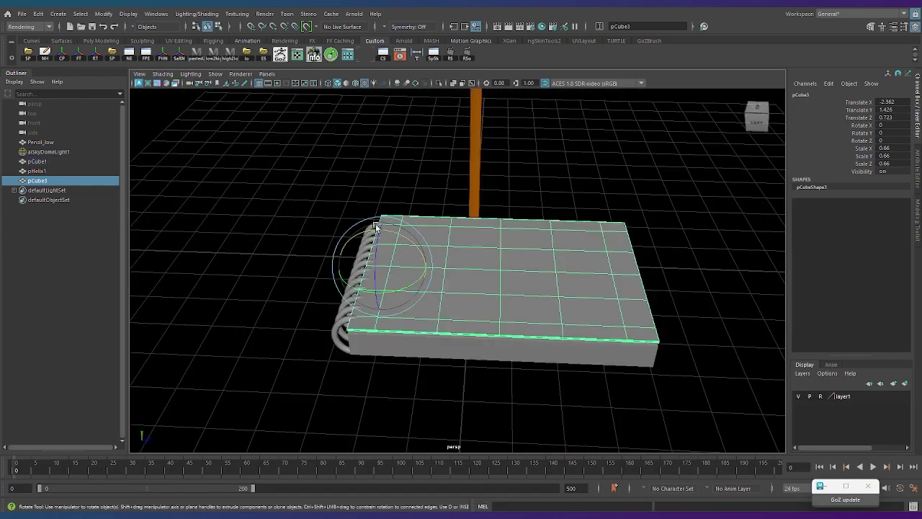
mouse_move(375, 227)
left_mouse_down("alt")
mouse_move(360, 212)
mouse_move(312, 313)
mouse_move(398, 288)
left_mouse_up("alt")
key("w")
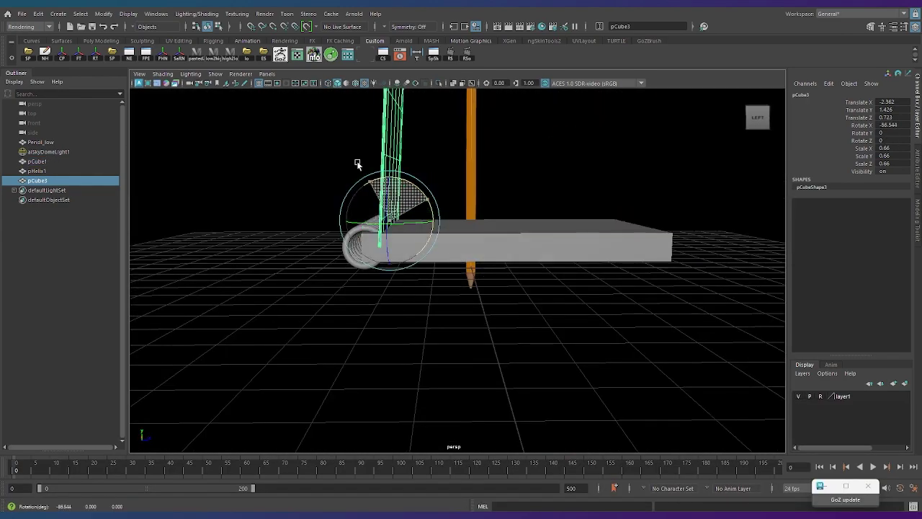
mouse_move(420, 196)
left_mouse_down()
mouse_move(405, 259)
mouse_move(417, 329)
mouse_move(515, 269)
mouse_move(461, 238)
left_mouse_up()
Rotate the cover about X to roughly -181.7° so it tilts open
key("e")
left_click(346, 234)
key("w")
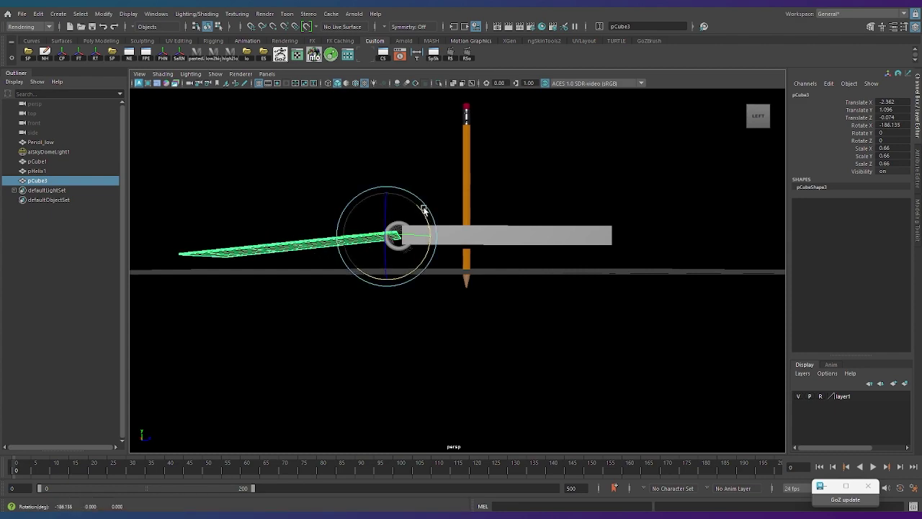
left_click_drag(425, 209, 587, 372, "alt")
scroll(605, 364, "up", 3)
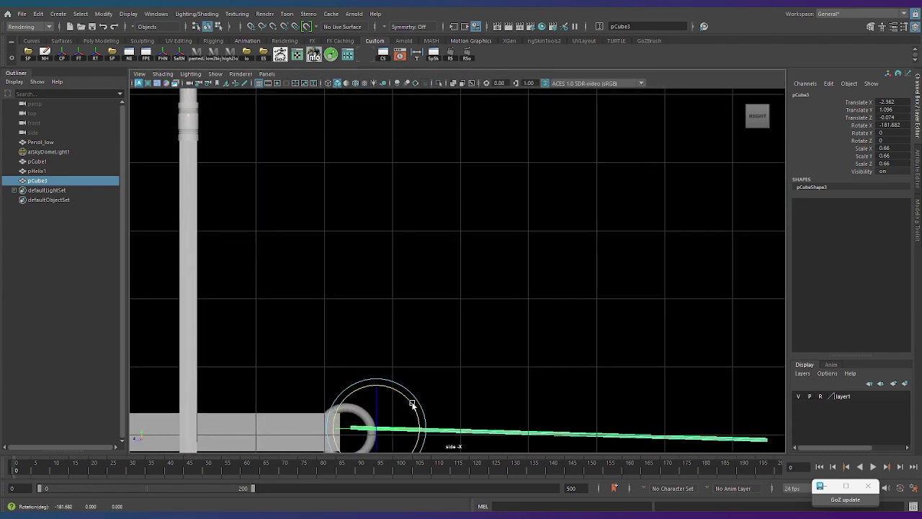
Inspect the notebook and select the paper block and loose cover sheet
key("space")
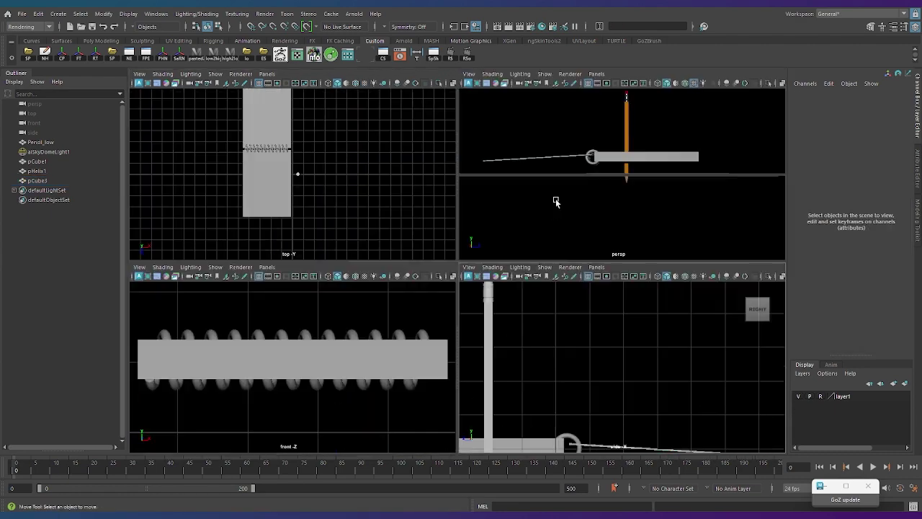
key("space")
left_click_drag(488, 323, 403, 288, "alt")
mouse_move(461, 302)
left_mouse_down()
mouse_move(353, 256)
mouse_move(417, 284)
left_mouse_up()
mouse_move(258, 248)
left_mouse_down("alt")
mouse_move(571, 294)
mouse_move(537, 319)
mouse_move(570, 323)
mouse_move(516, 318)
mouse_move(629, 206)
mouse_move(371, 207)
left_mouse_up("alt")
left_click(570, 323)
left_click(370, 207)
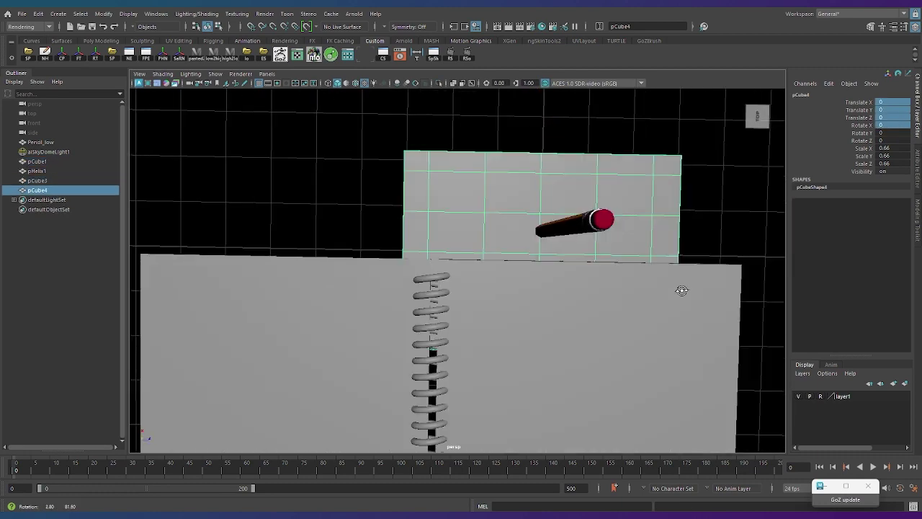
left_click_drag(679, 288, 530, 256, "alt")
Slide the back cover sheet pCube4 under the notebook body in the top view
key("e")
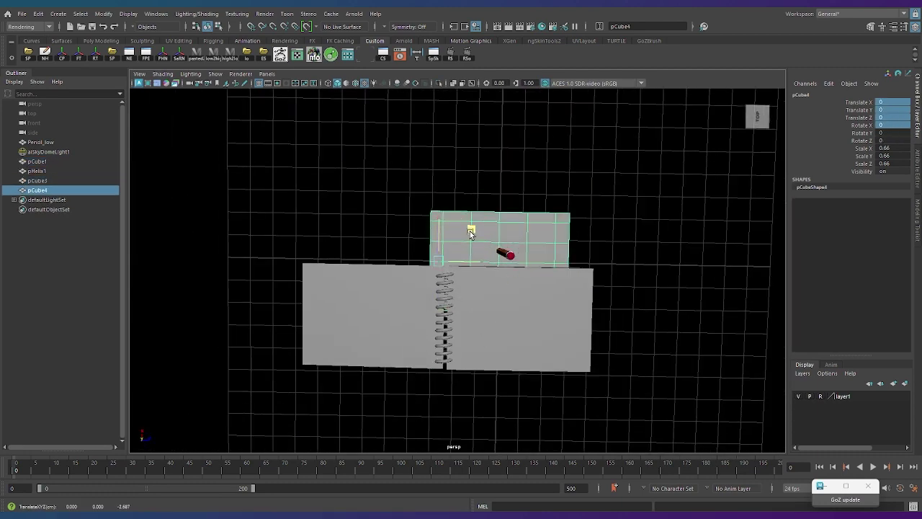
key("w")
key("space")
key("space")
middle_click_drag(551, 248, 586, 286)
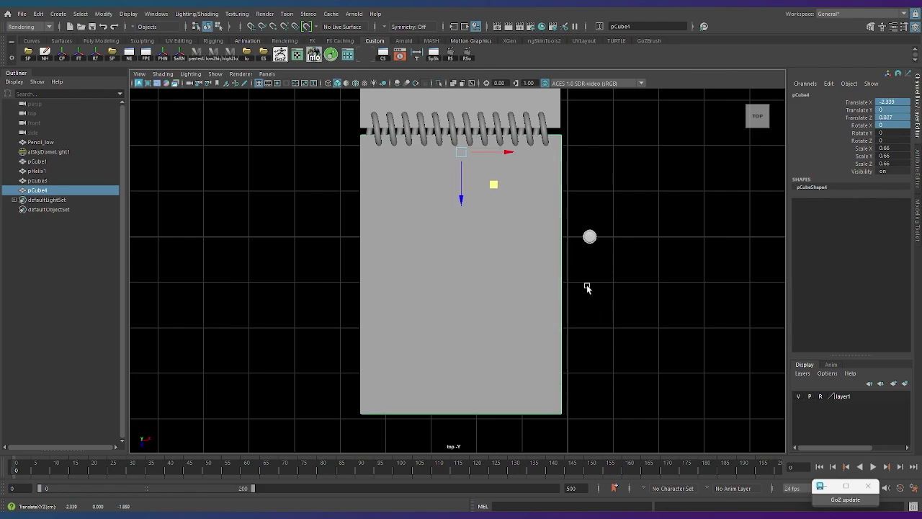
key("4")
key("5")
key("space")
key("space")
mouse_move(432, 190)
left_mouse_down("alt")
mouse_move(460, 245)
mouse_move(432, 261)
left_mouse_up("alt")
Shrink the paper block pCube1 to about 0.63 scale
left_click(442, 261)
key("r")
left_click_drag(432, 261, 481, 307, "alt")
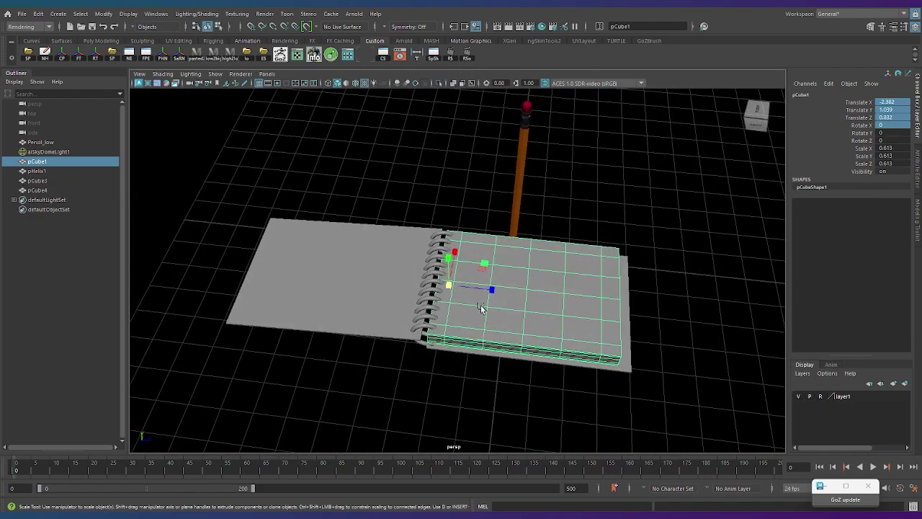
left_click_drag(416, 281, 425, 280)
left_click_drag(425, 280, 448, 270, "alt")
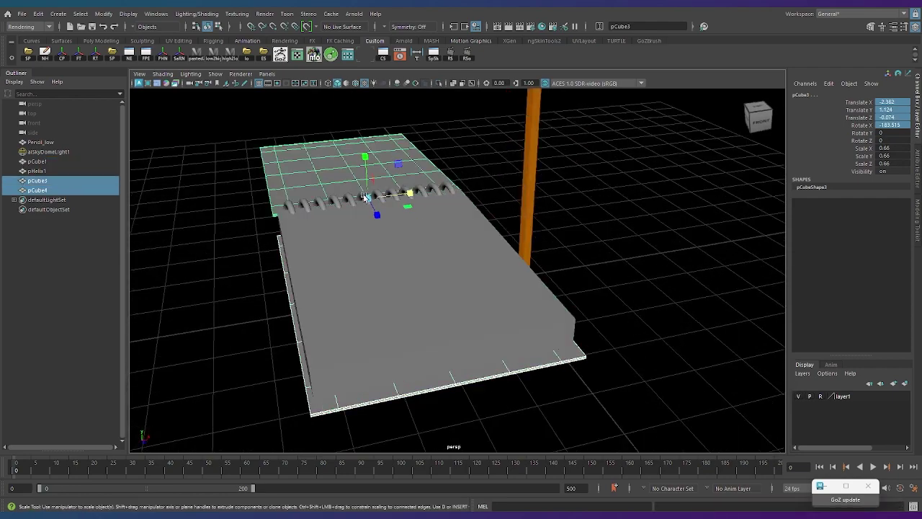
Fine-tune the back cover and paper block placement, making pCube5 from the cover
left_click_drag(593, 270, 523, 335, "alt")
left_click(522, 335)
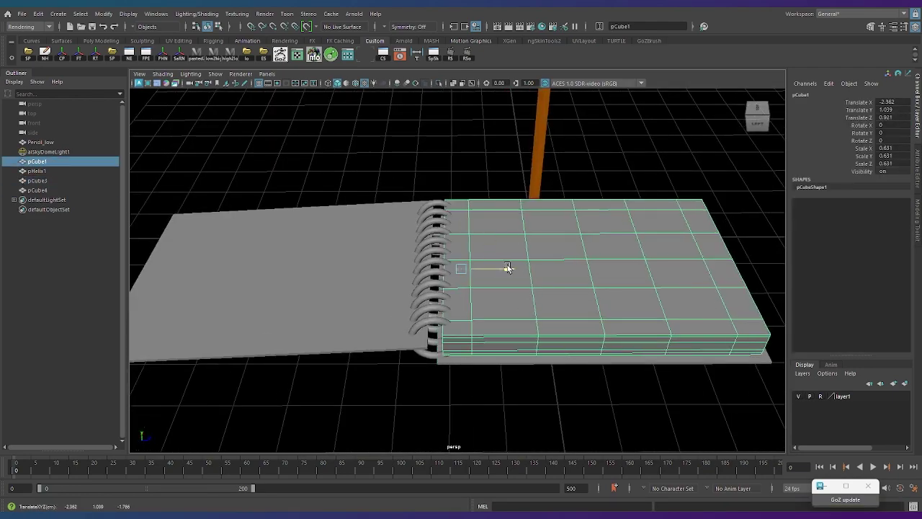
key("w")
left_click_drag(507, 268, 460, 254, "alt")
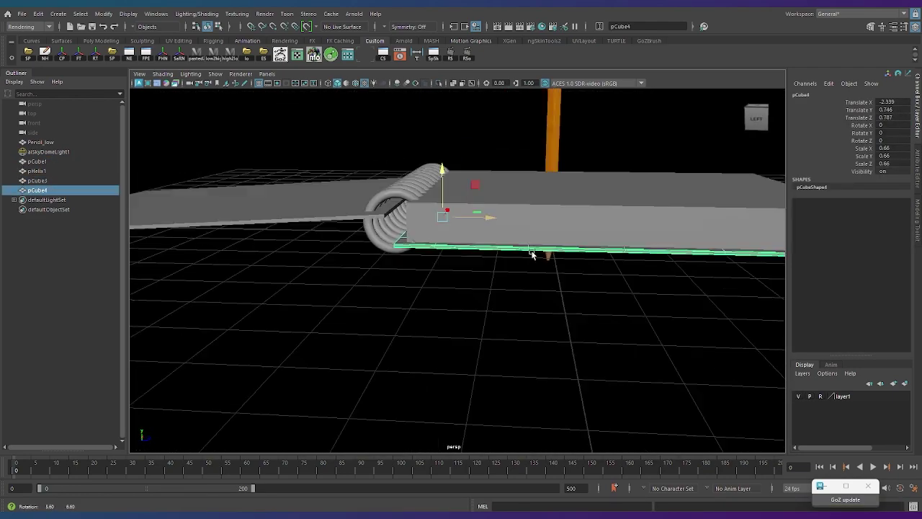
left_click_drag(501, 219, 506, 330, "alt")
left_click(506, 330)
left_click(466, 209)
key("r")
mouse_move(465, 208)
left_mouse_down("alt")
mouse_move(446, 247)
mouse_move(463, 165)
mouse_move(472, 229)
left_mouse_up("alt")
left_click(471, 229)
left_click(558, 349)
key("w")
mouse_move(558, 349)
left_mouse_down("alt")
mouse_move(363, 322)
mouse_move(406, 292)
mouse_move(395, 298)
mouse_move(522, 318)
left_mouse_up("alt")
left_click(371, 322)
Rotate the front flap pCube5 open to about -3.24° on X
left_click(395, 299)
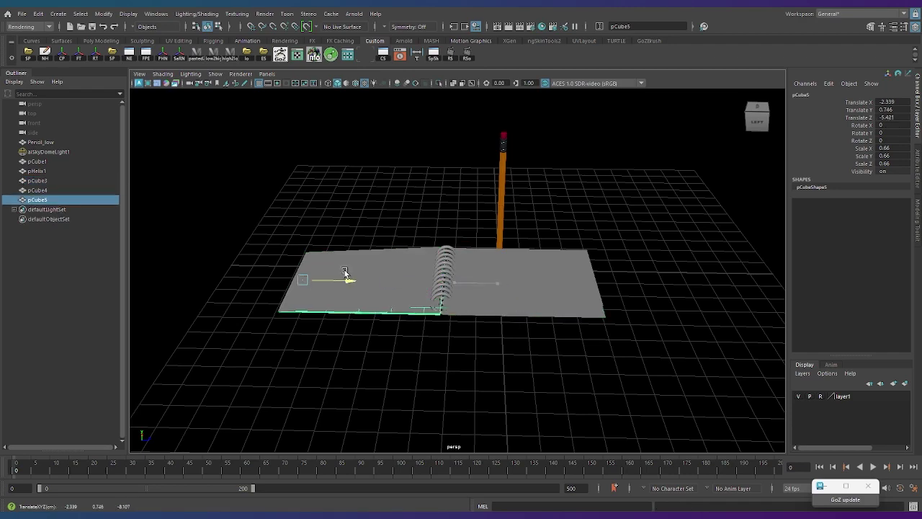
left_click_drag(345, 273, 391, 309, "alt")
key("space")
key("space")
key("f")
key("e")
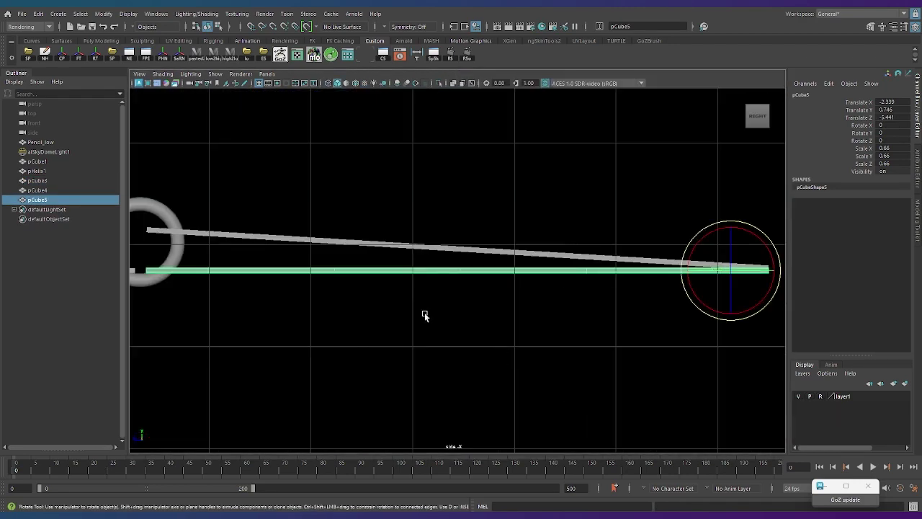
key("space")
key("space")
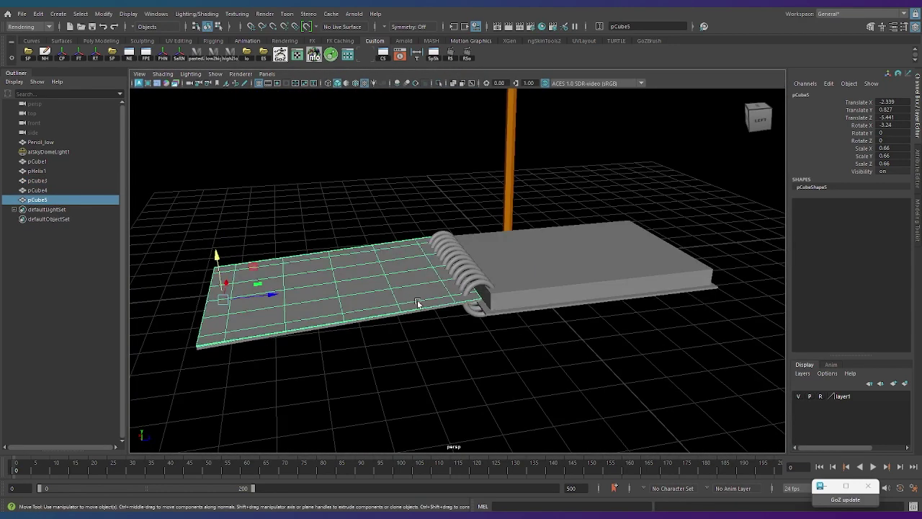
left_click_drag(414, 306, 682, 348, "alt")
Select the duplicated paper block pCube6 and pick its top edges
left_click(682, 348)
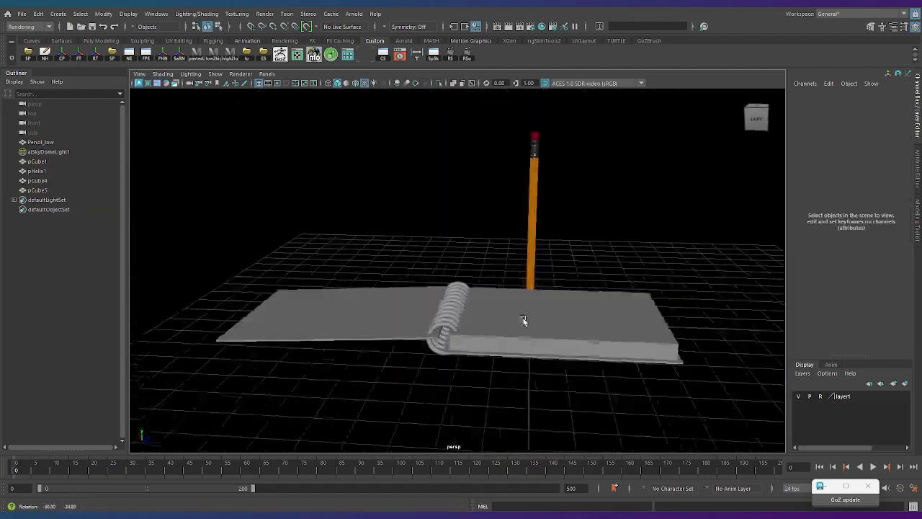
mouse_move(526, 320)
left_mouse_down("alt")
mouse_move(424, 373)
mouse_move(429, 268)
mouse_move(245, 288)
left_mouse_up("alt")
left_click(468, 317)
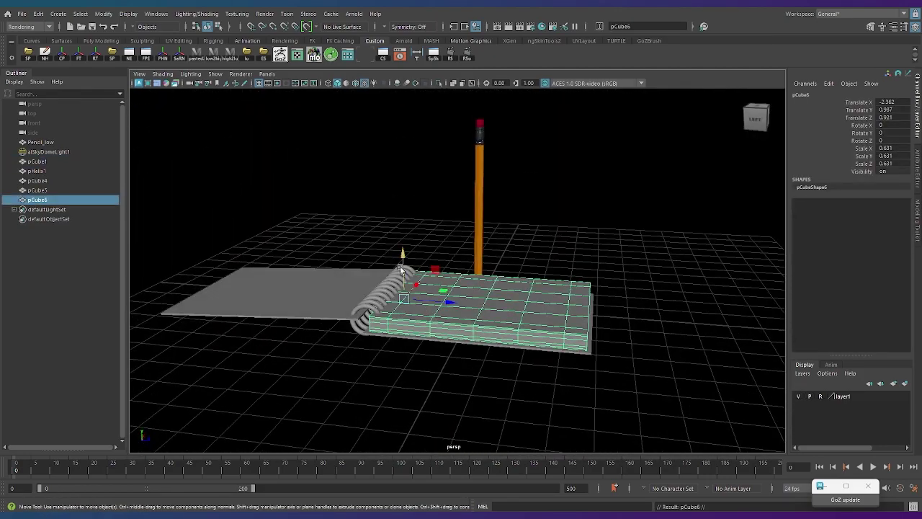
scroll(524, 357, "up", 3)
key("F11")
left_click(561, 312)
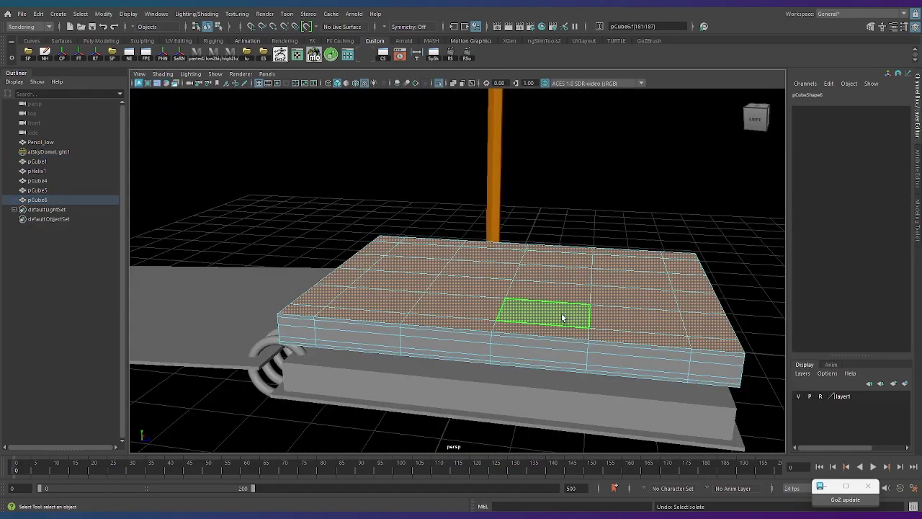
mouse_move(561, 318)
left_mouse_down("alt")
mouse_move(535, 305)
mouse_move(526, 319)
mouse_move(473, 315)
mouse_move(493, 271)
left_mouse_up("alt")
key("F8")
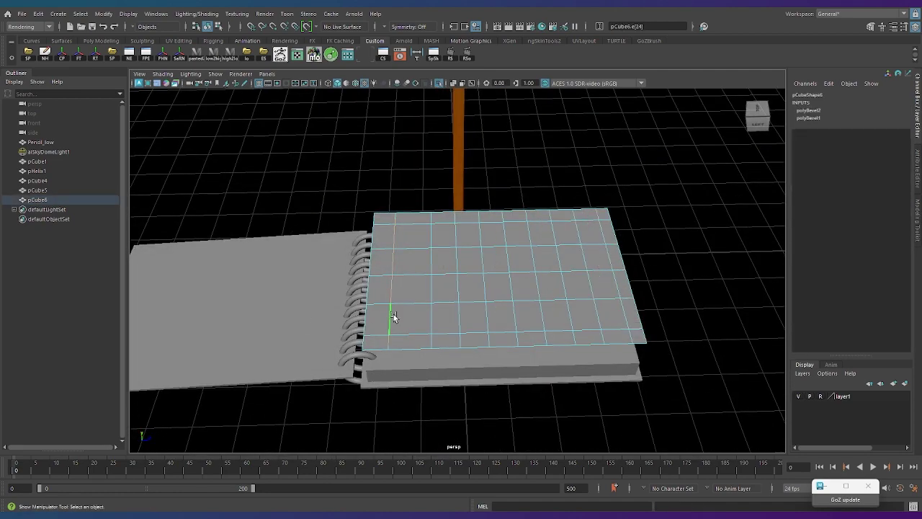
Bevel the top sheet's edges and apply Edit Edge Flow
key("ctrl+b")
left_click_drag(394, 317, 438, 339, "alt")
left_click(498, 422)
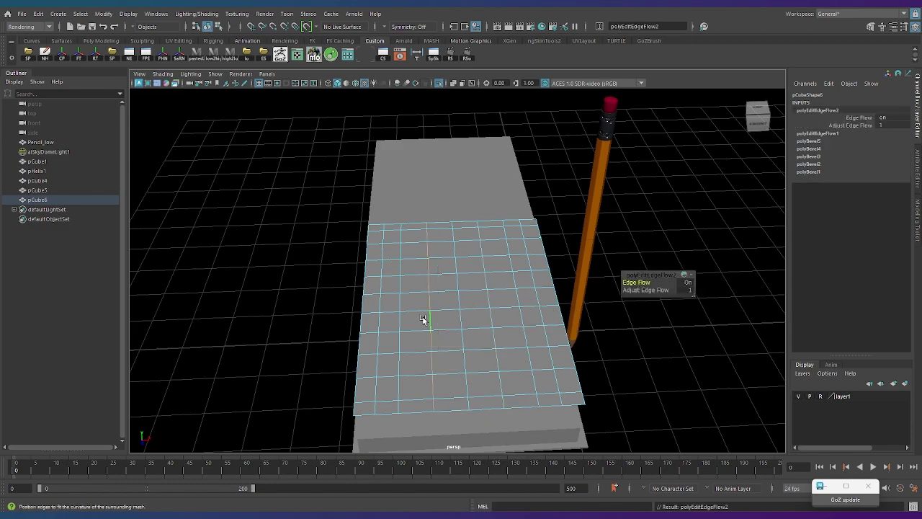
key("F8")
mouse_move(430, 341)
left_mouse_down("alt")
mouse_move(636, 206)
mouse_move(460, 256)
left_mouse_up("alt")
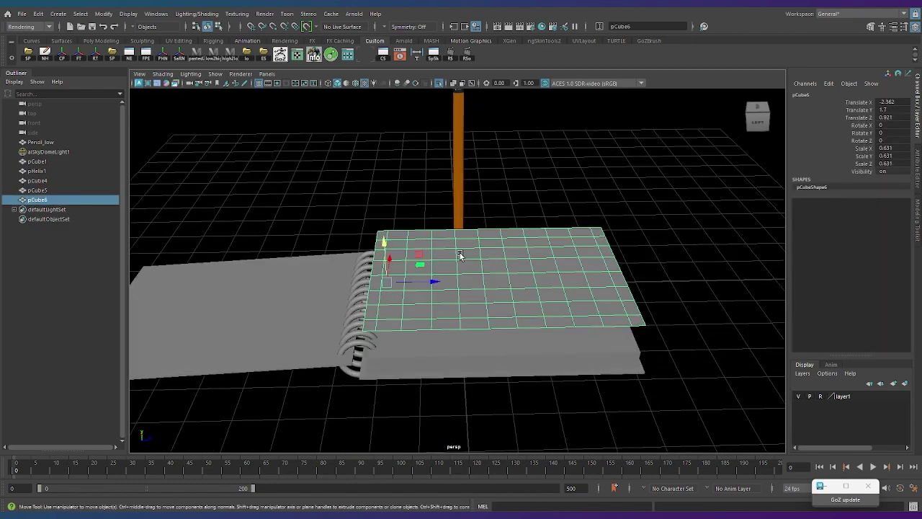
mouse_move(386, 270)
left_mouse_down("alt")
mouse_move(442, 288)
mouse_move(494, 325)
mouse_move(500, 284)
left_mouse_up("alt")
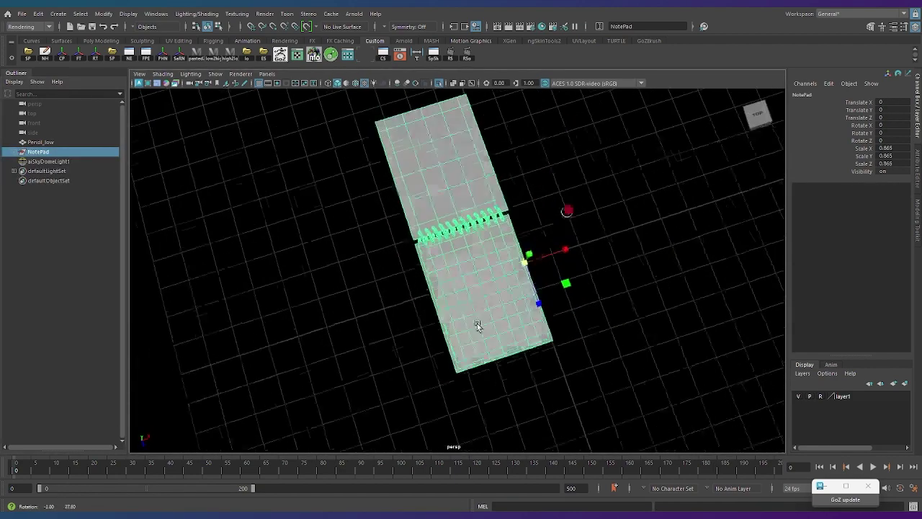
Freeze transformations and center pivots on all the NotePad parts
left_click(621, 313)
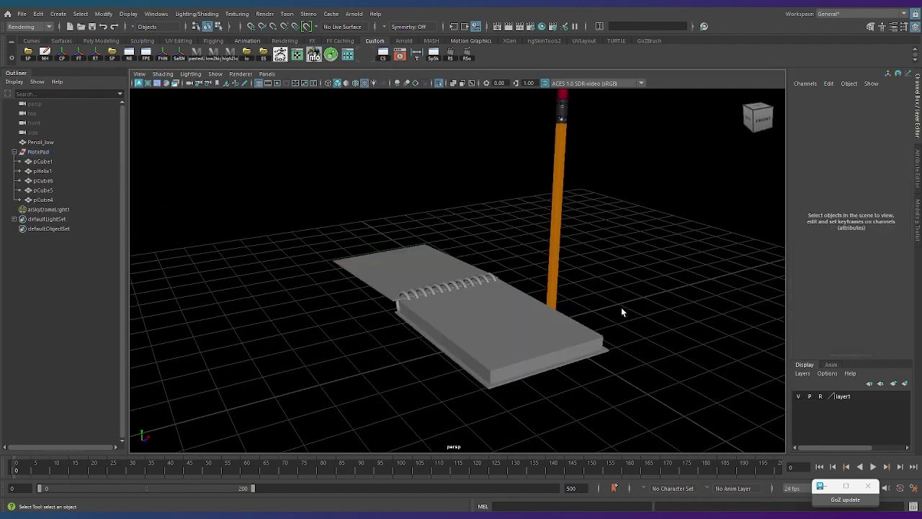
left_click_drag(621, 313, 615, 286, "alt")
key("w")
left_click(574, 270)
left_click(72, 152)
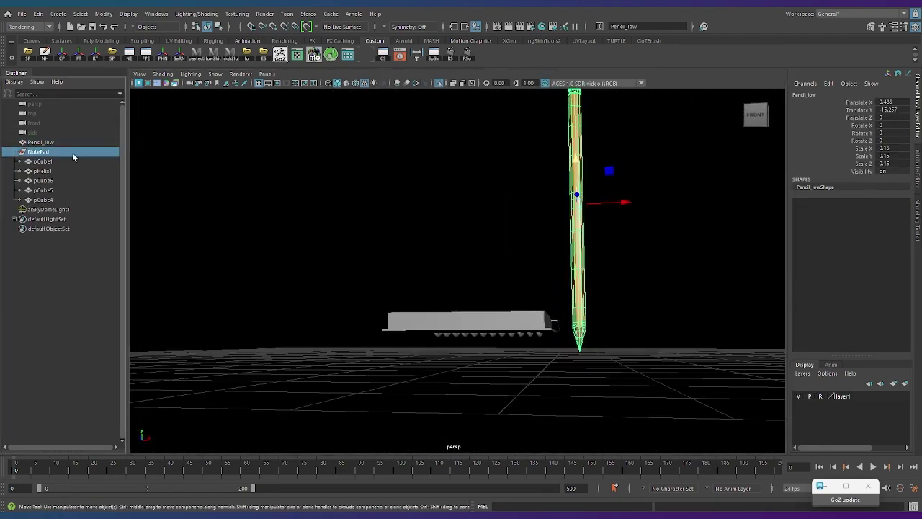
left_click_drag(353, 236, 228, 306)
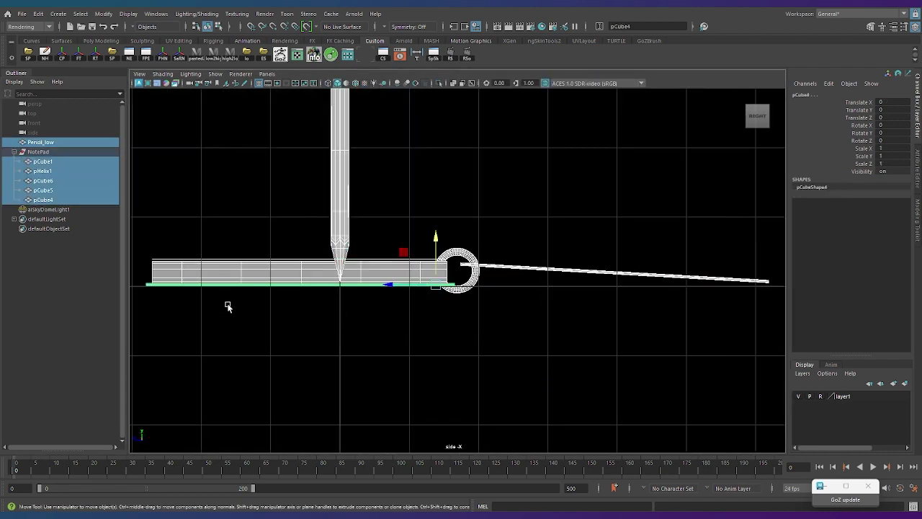
left_click(67, 54)
left_click(541, 195)
key("space")
key("space")
Snap the pencil's pivot to its tip and stand it on the notepad's top sheet
left_click(569, 295)
key("space")
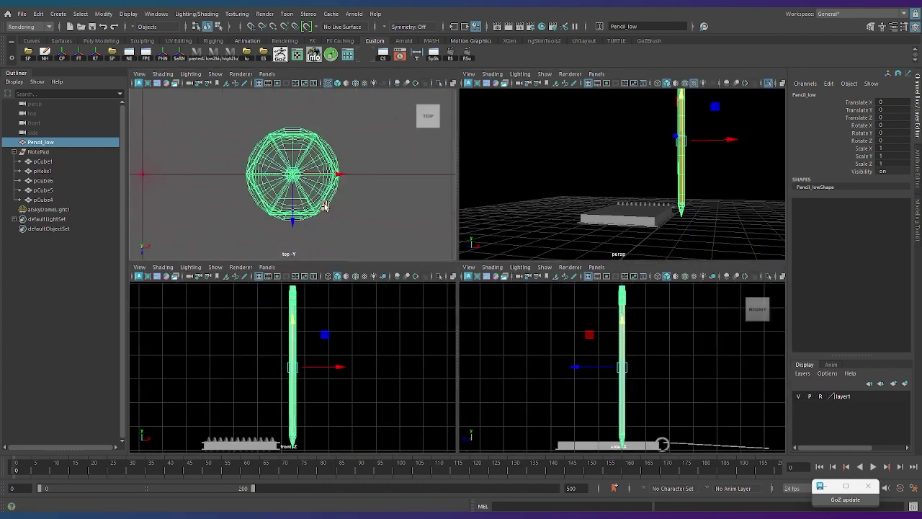
key("space")
key("d")
scroll(467, 375, "up", 5)
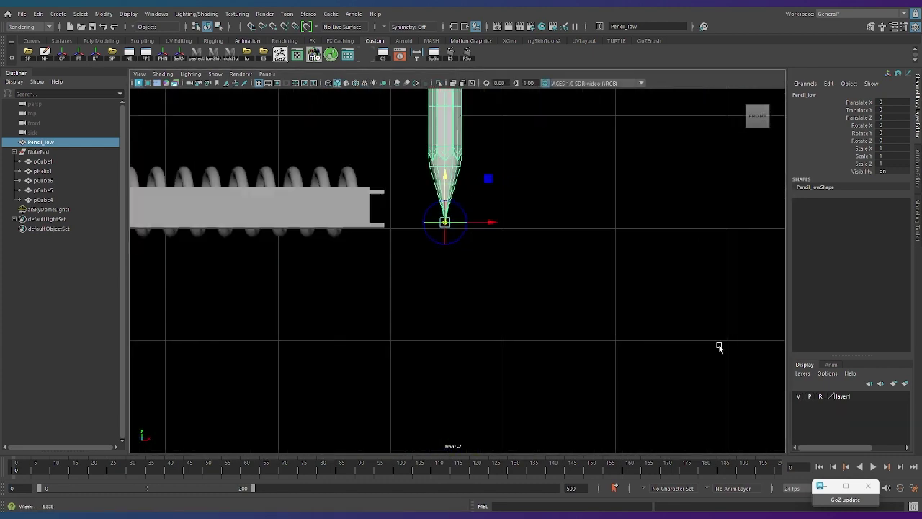
scroll(530, 214, "up", 1)
scroll(524, 264, "down", 5)
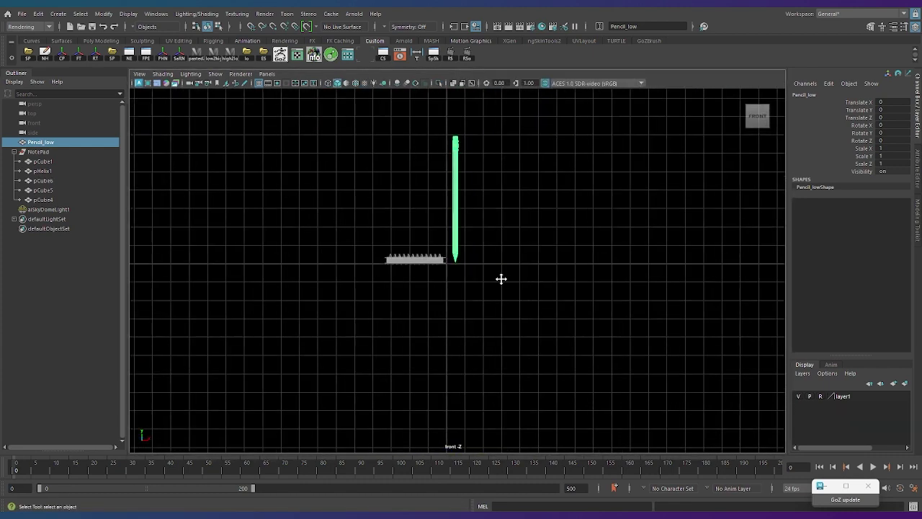
key("space")
key("space")
mouse_move(531, 315)
left_mouse_down("alt")
mouse_move(467, 347)
mouse_move(441, 330)
mouse_move(465, 322)
mouse_move(375, 303)
left_mouse_up("alt")
key("q")
left_click(364, 299)
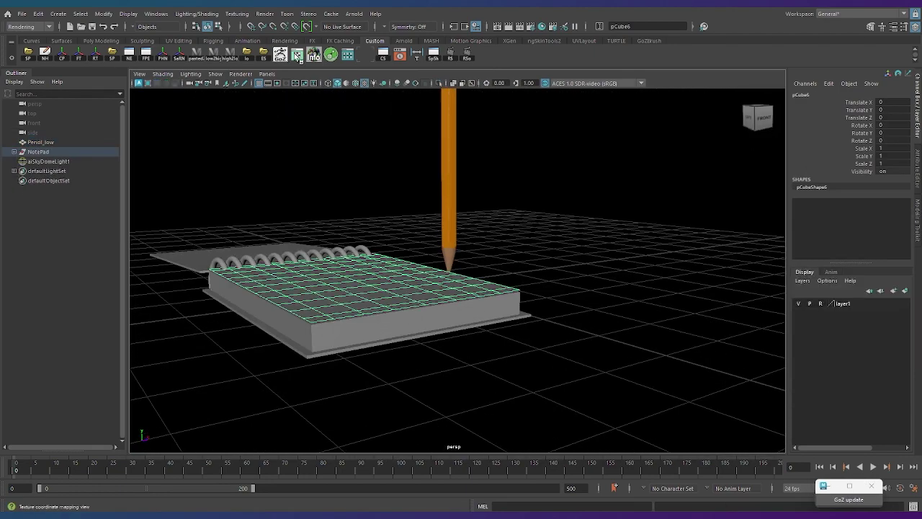
Open the UV editor and check the UVs of the loose flap and the paper block
left_click(296, 56)
key("f")
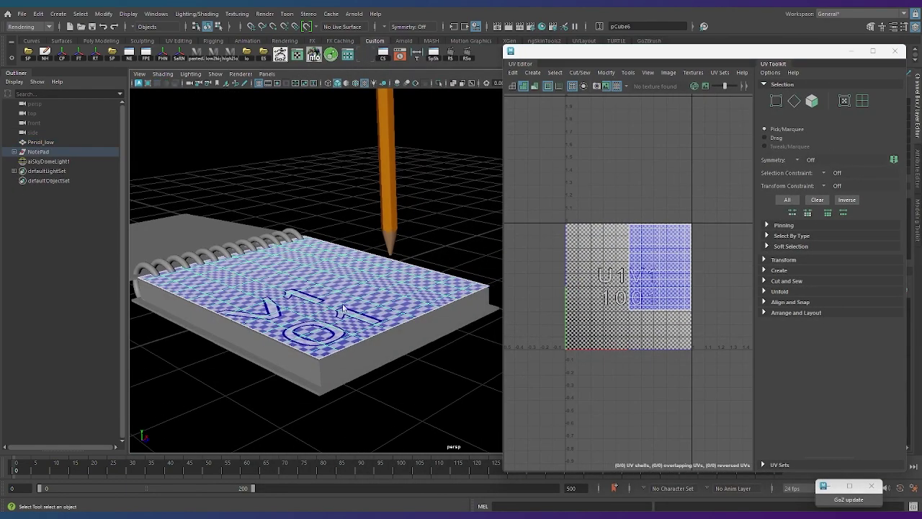
left_click(203, 264)
left_click(323, 339)
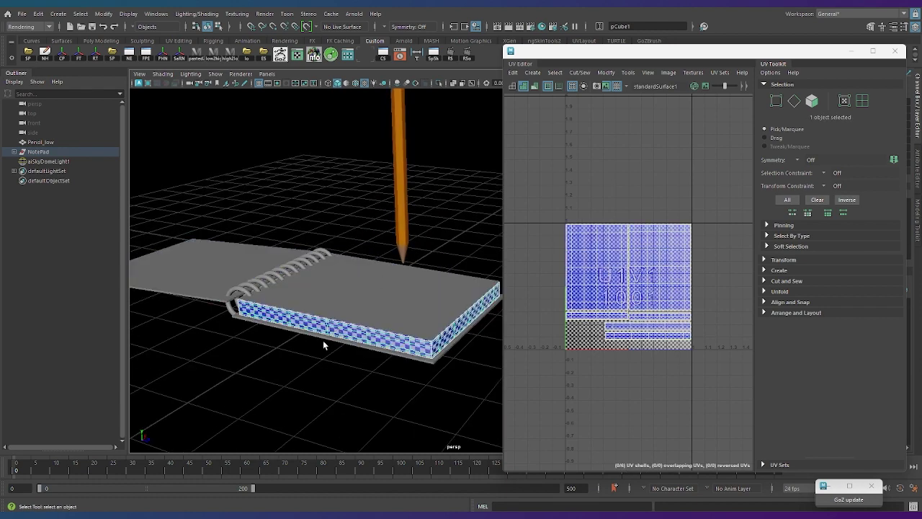
left_click(337, 304)
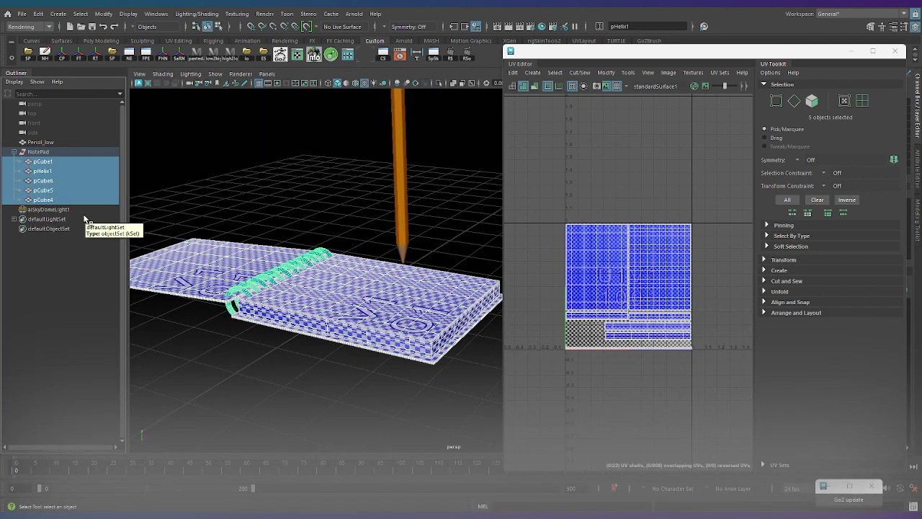
Rename the covers and top sheet to Cover_Top_low, Paper1_low and Cover_Down_low
double_click(43, 189)
type("c")
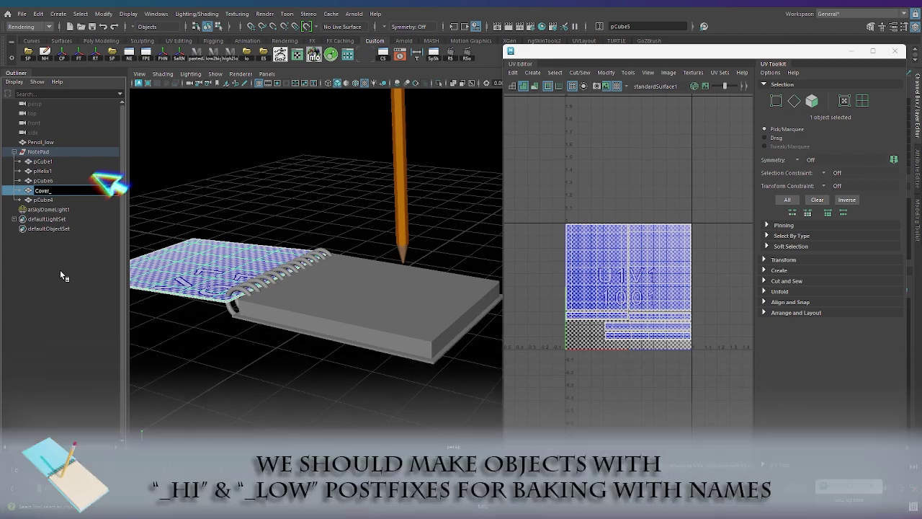
type("over_Top_low")
key("Return")
double_click(43, 180)
type("Paper1_low")
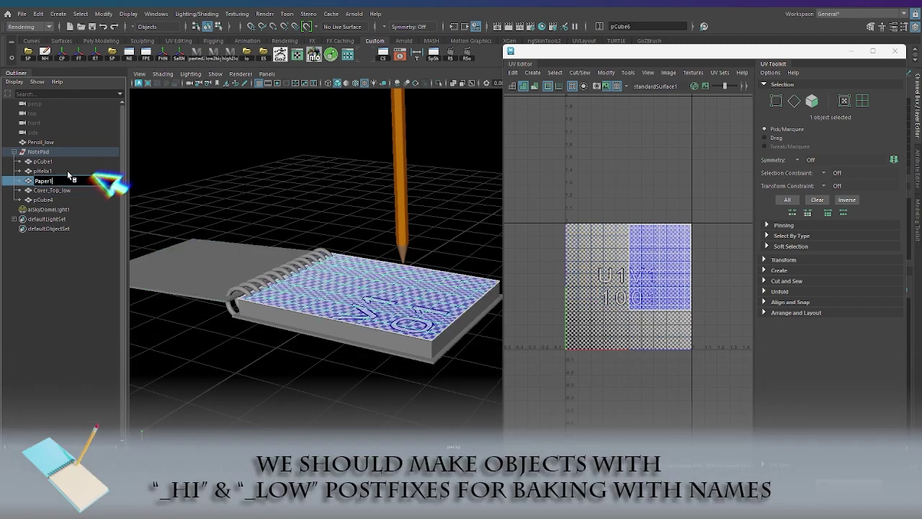
key("Return")
double_click(43, 199)
type("dover_Down_low")
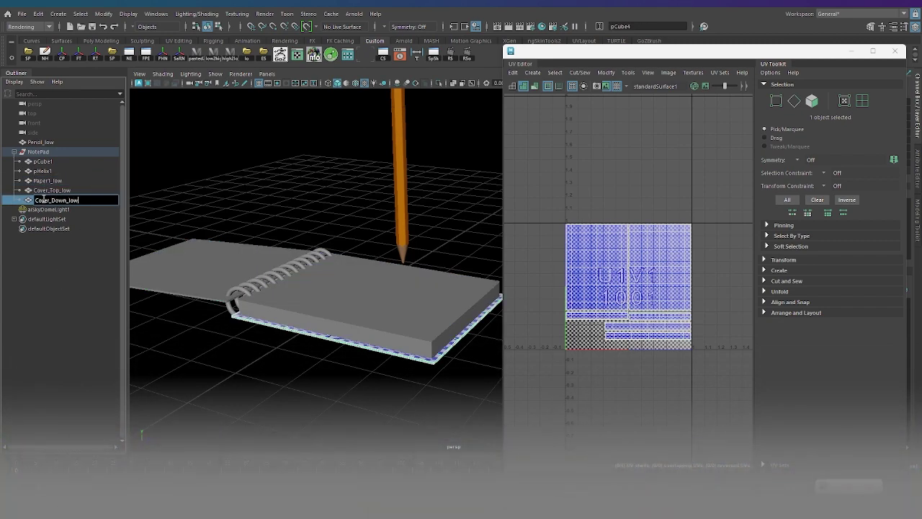
key("Return")
Rename the helix spring and pCube1 to Spring_low and AllPapers_low
left_click(43, 170)
type("Spring")
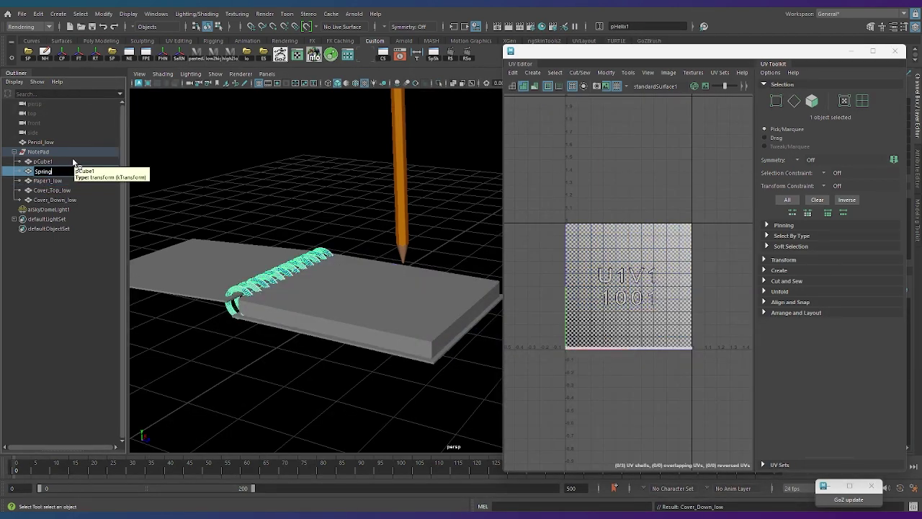
type("_low")
key("Return")
double_click(73, 161)
type("AllPapers_")
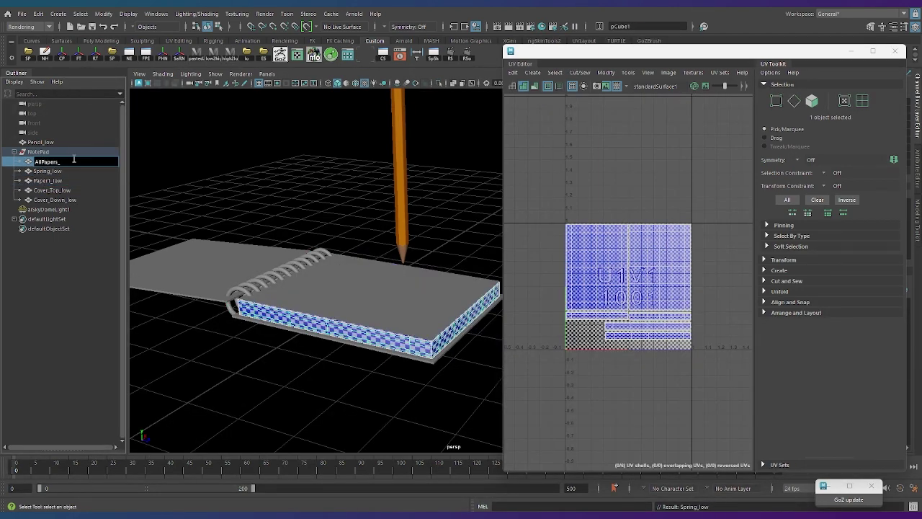
type("low")
key("Return")
Select the whole NotePad group and send it to UVLayout
left_click(64, 172)
left_click(58, 180)
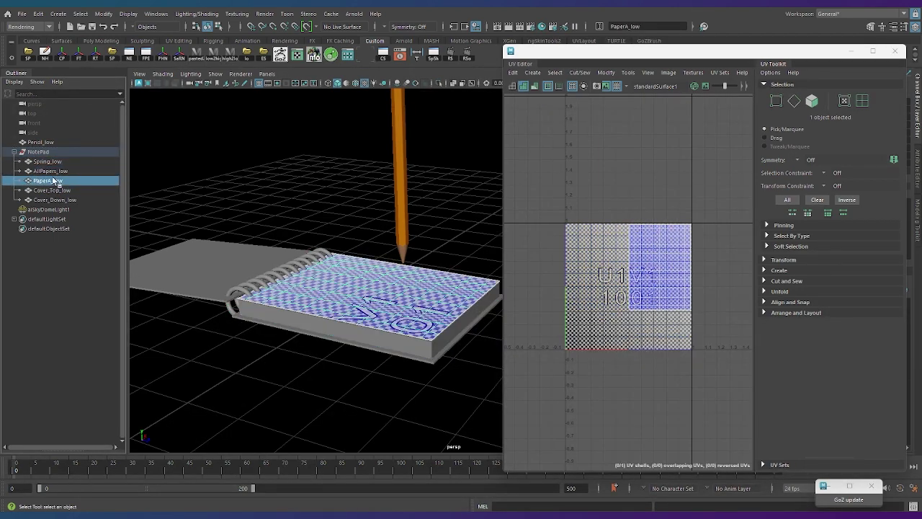
left_click(52, 190)
left_click(57, 152)
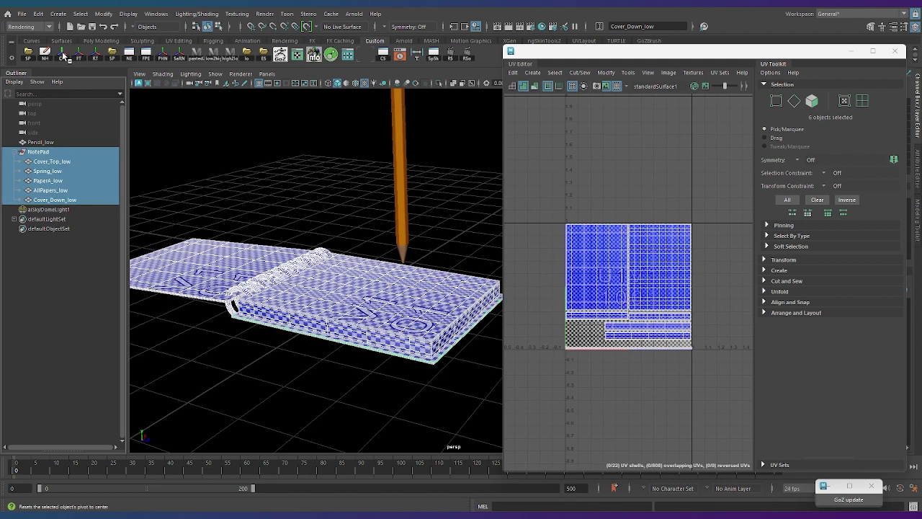
left_click_drag(343, 301, 317, 292, "alt")
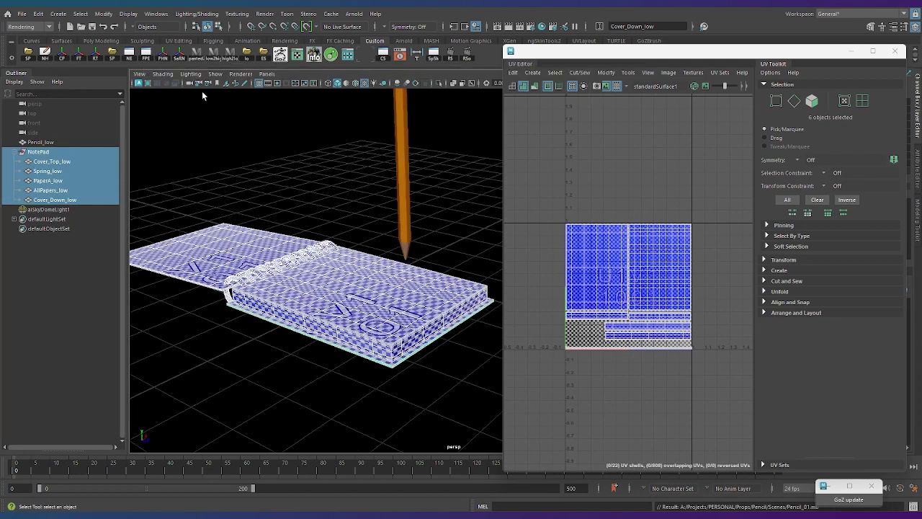
left_click(314, 55)
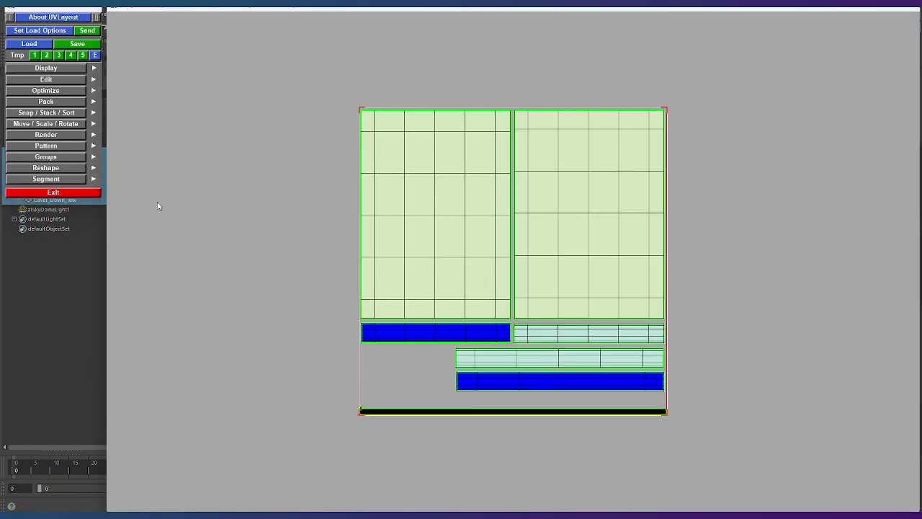
Pack all the notepad's UV shells into the tile and inspect the rows of shells
left_click(46, 101)
key("p")
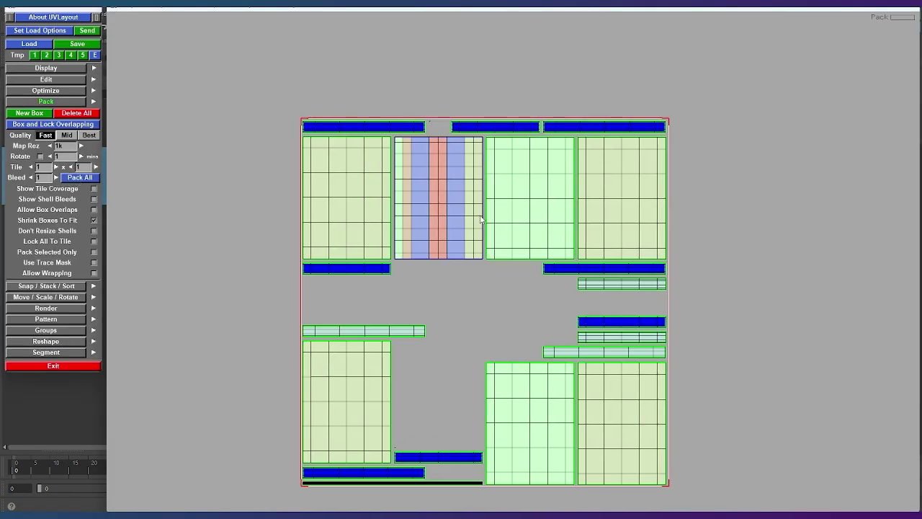
scroll(355, 209, "up", 5)
middle_click_drag(430, 454, 468, 311)
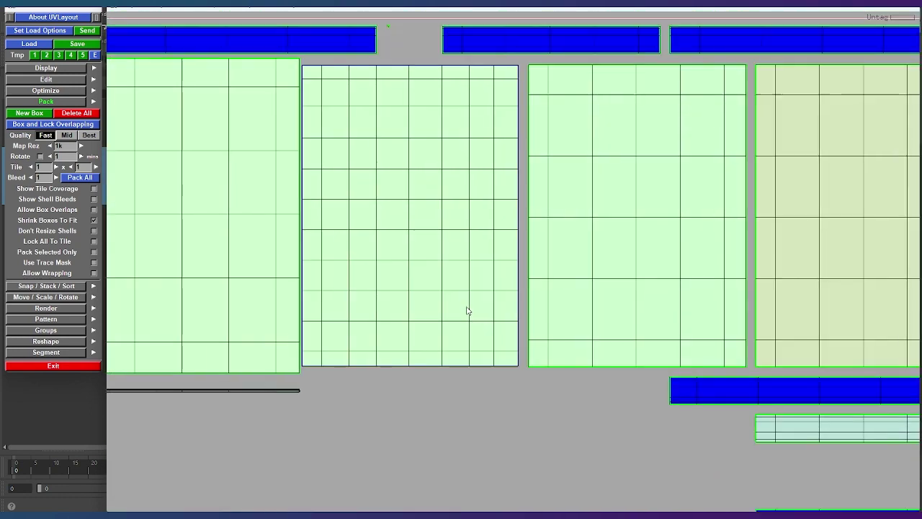
mouse_move(775, 404)
middle_mouse_down()
mouse_move(606, 427)
mouse_move(570, 290)
middle_mouse_up()
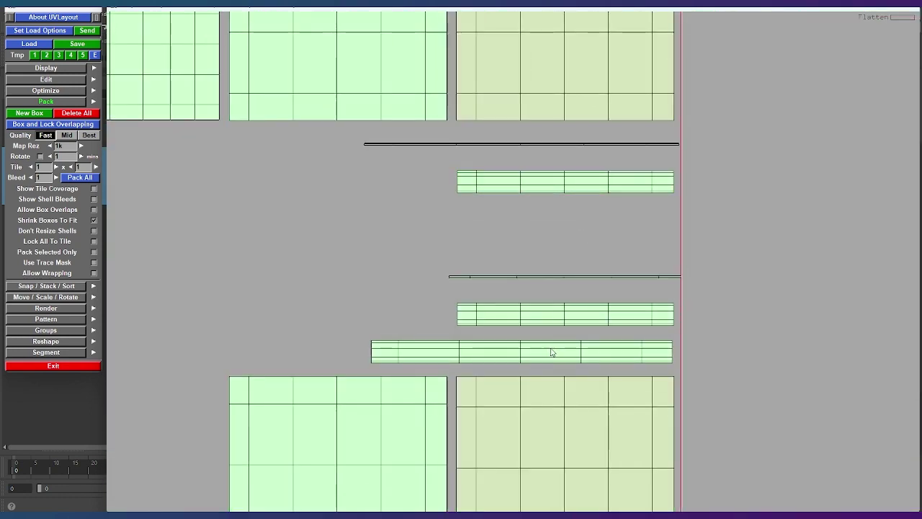
mouse_move(559, 78)
middle_mouse_down()
mouse_move(231, 216)
mouse_move(268, 288)
middle_mouse_up()
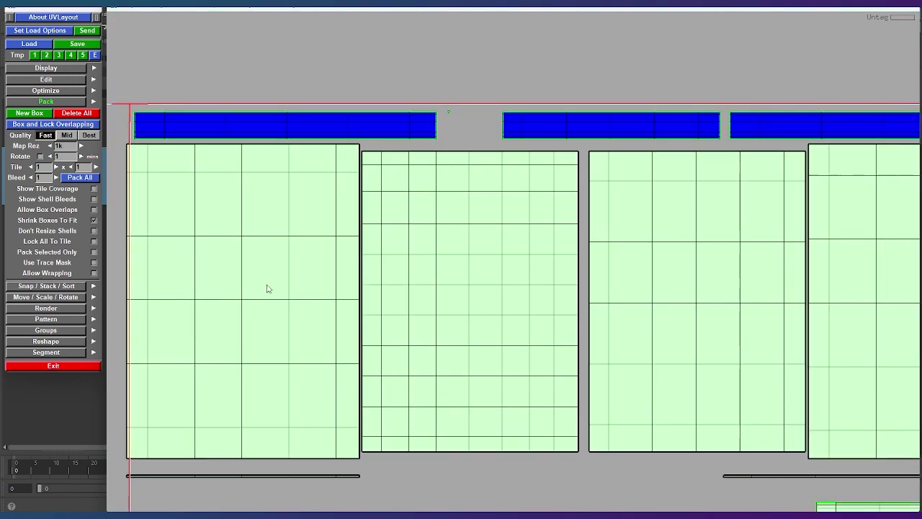
Move the green shell toward the tile centre, near the long strip
middle_click_drag(439, 127, 576, 180)
scroll(406, 298, "down", 3)
scroll(339, 288, "up", 3)
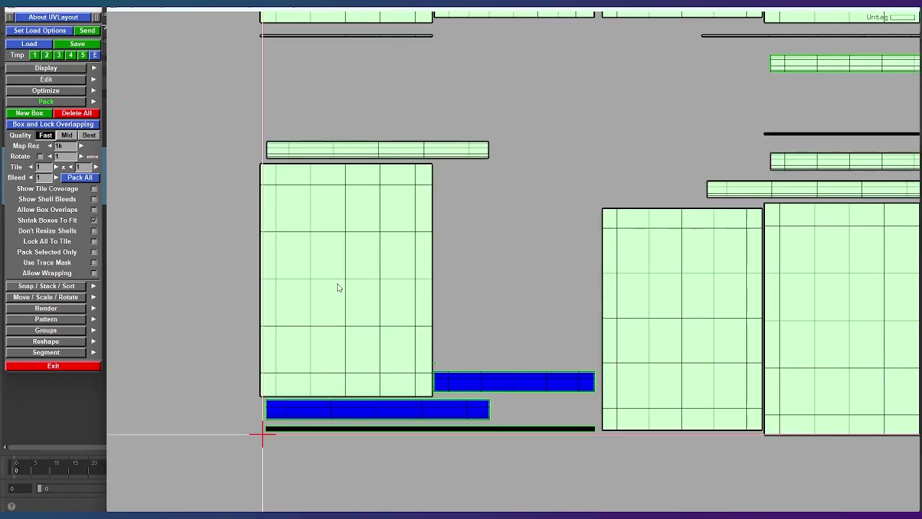
middle_click_drag(523, 397, 536, 227)
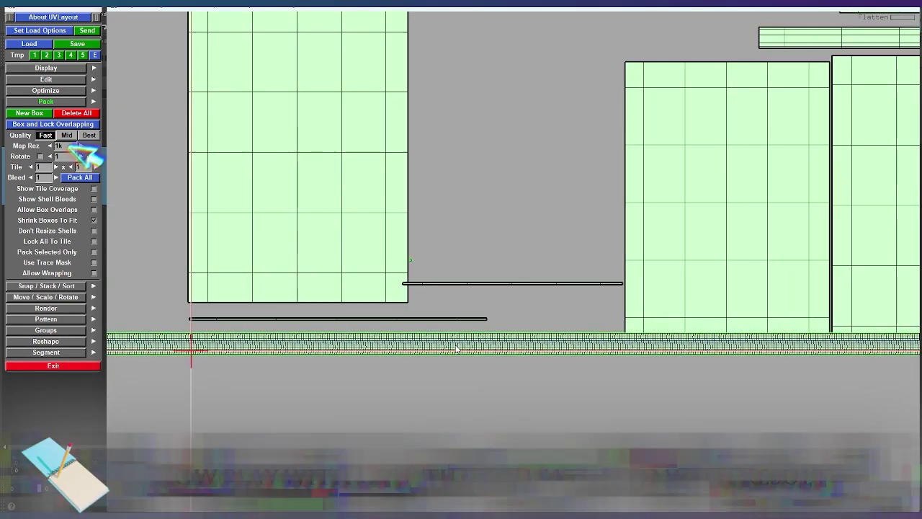
scroll(535, 226, "down", 3)
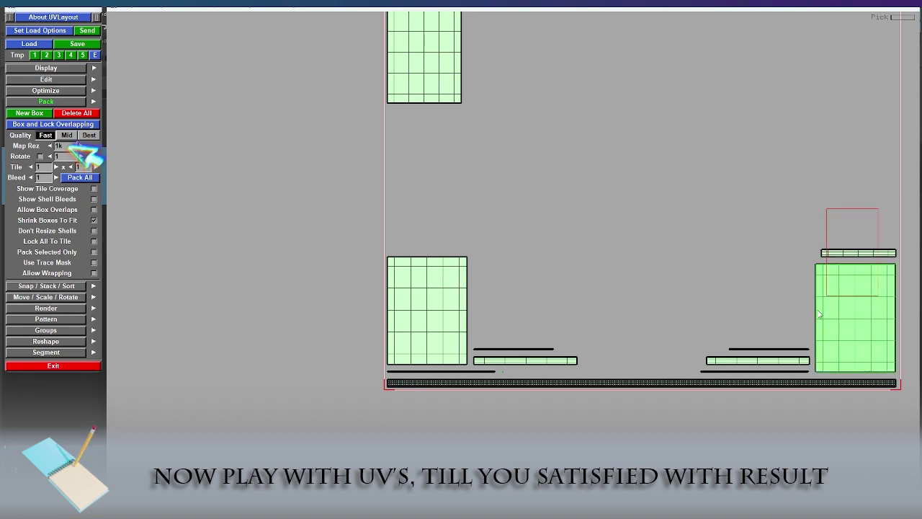
middle_click_drag(819, 314, 615, 326)
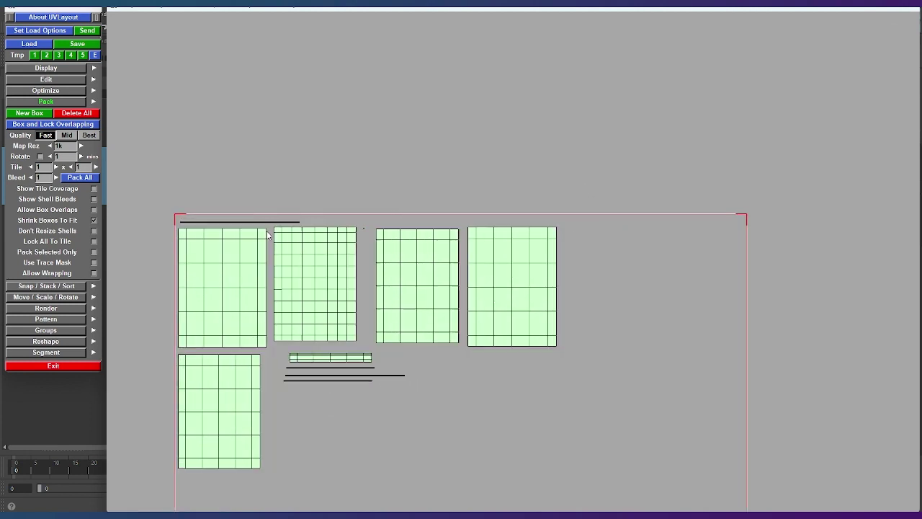
Repack the shells, then move the bottom strip shells into a stack on the right
scroll(316, 407, "up", 3)
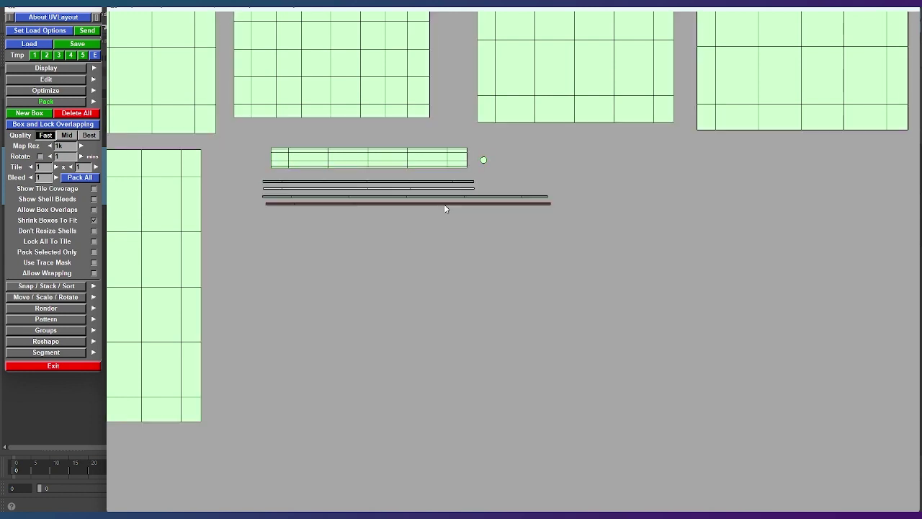
key("p")
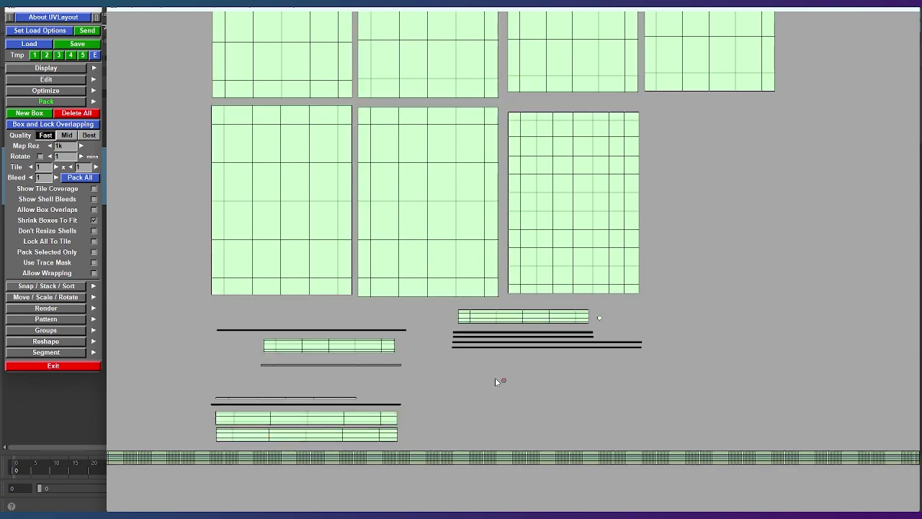
middle_click_drag(372, 435, 763, 243)
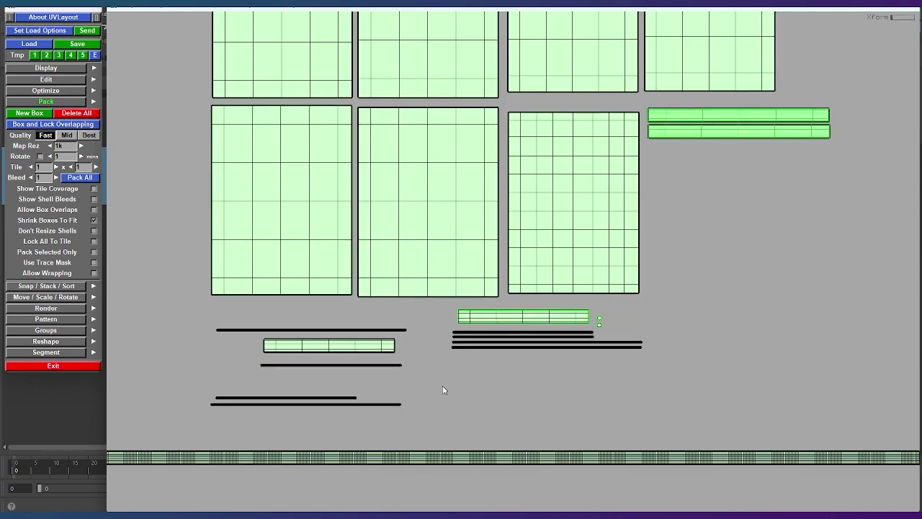
middle_click_drag(329, 345, 764, 150)
middle_click_drag(523, 316, 706, 175)
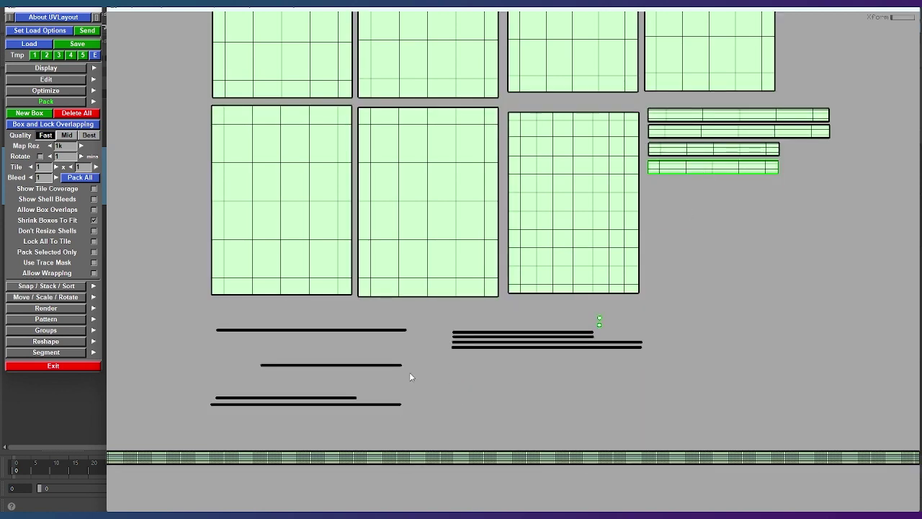
middle_click_drag(349, 365, 541, 327)
middle_click_drag(383, 329, 614, 358)
middle_click_drag(286, 397, 598, 317)
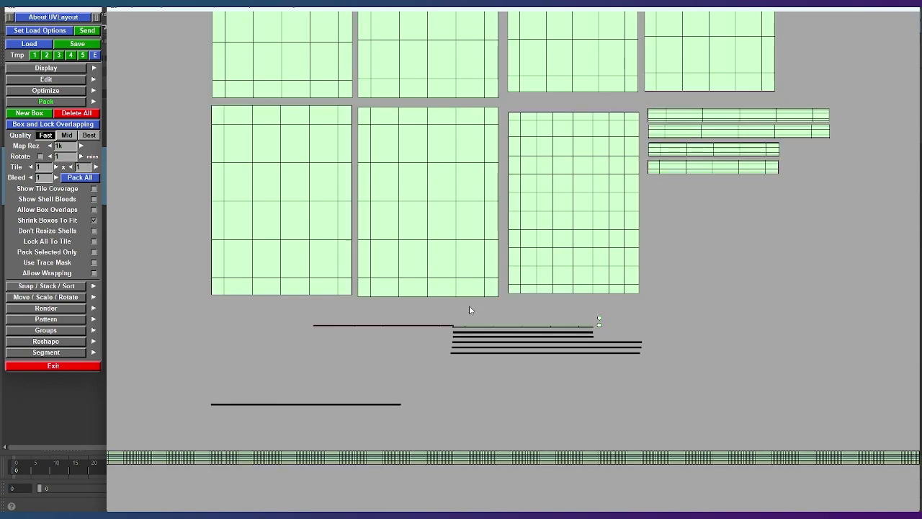
middle_click_drag(393, 400, 578, 360)
mouse_move(578, 360)
right_mouse_down("alt")
mouse_move(739, 437)
mouse_move(469, 319)
mouse_move(543, 276)
mouse_move(708, 304)
right_mouse_up("alt")
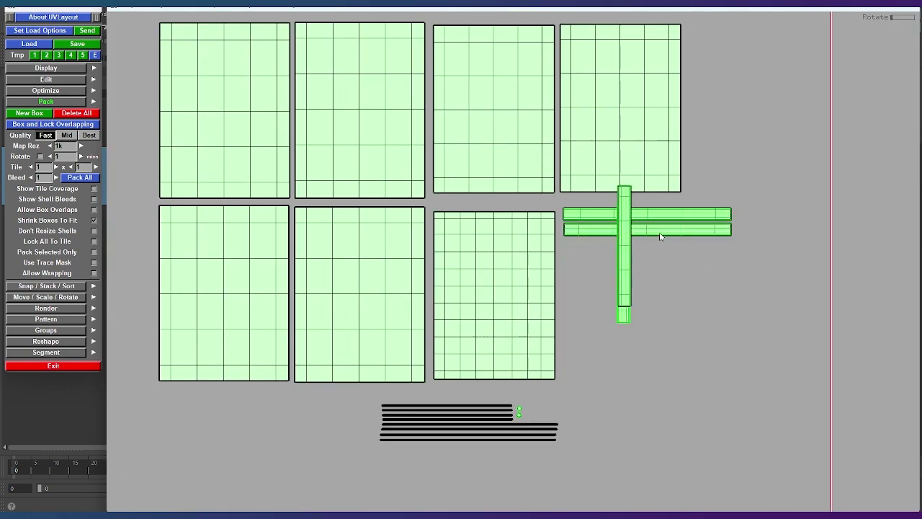
Pull the crossed strips apart, group the four large shells, and stand the striped shell upright
middle_click_drag(660, 281, 595, 275)
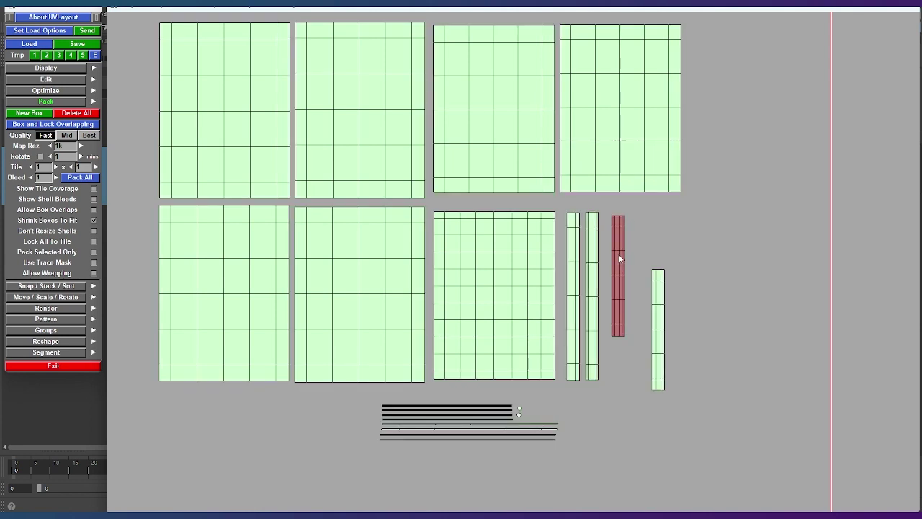
middle_click_drag(642, 252, 629, 236)
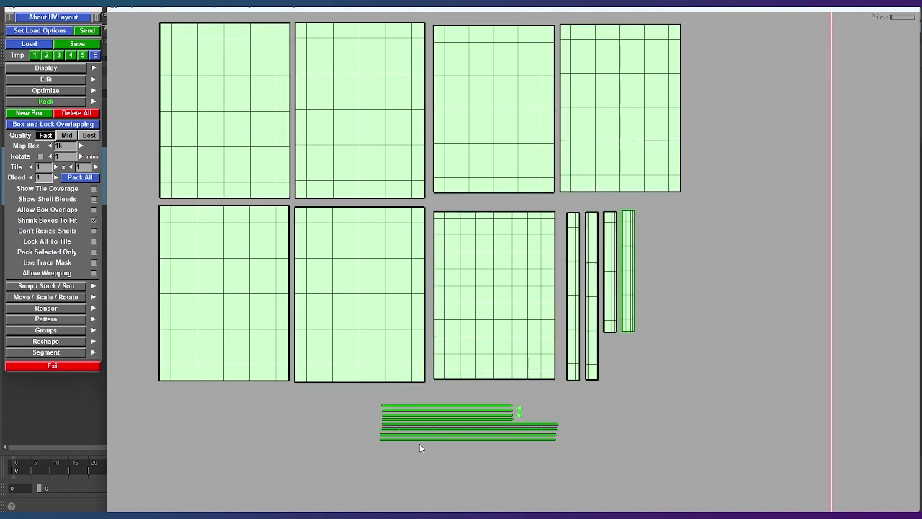
scroll(566, 244, "down", 2)
key("b")
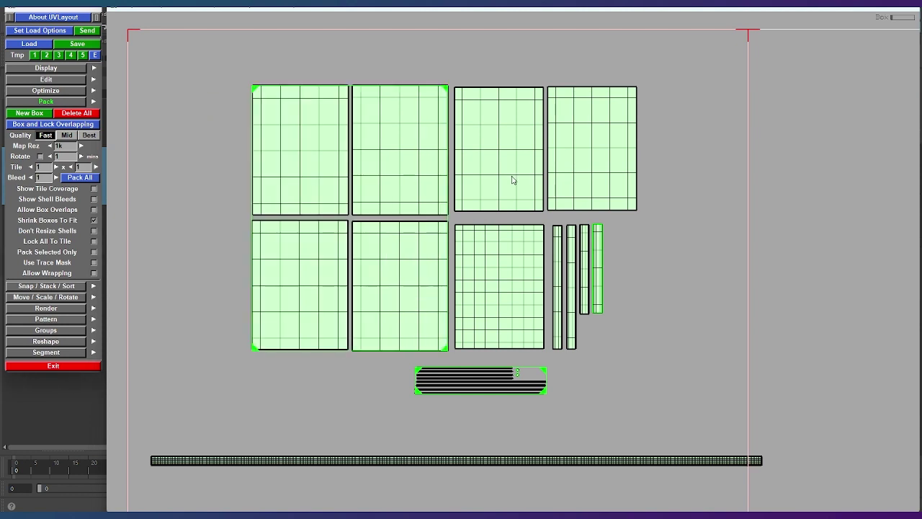
middle_click_drag(613, 329, 608, 291)
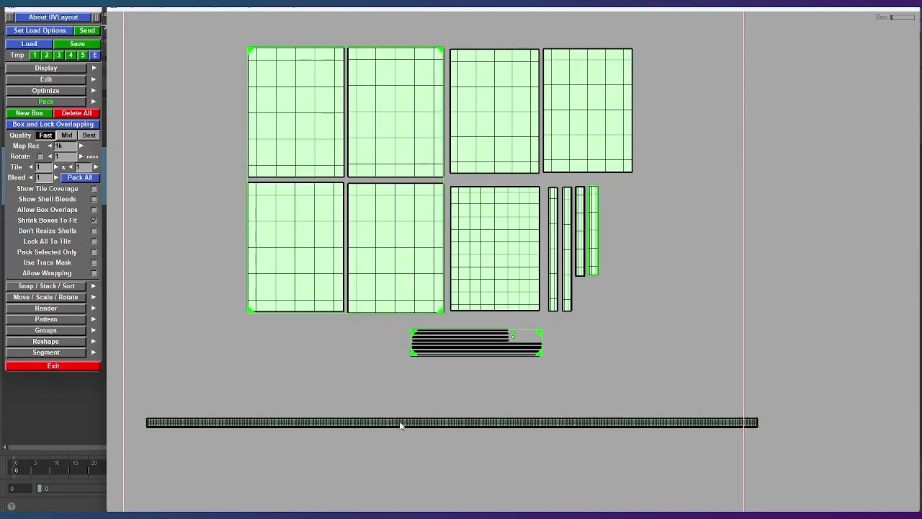
middle_click_drag(491, 360, 626, 281)
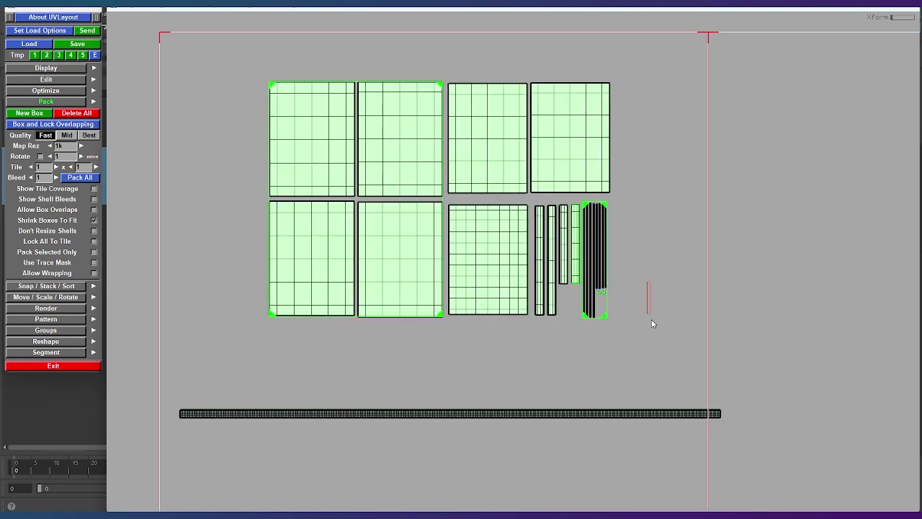
key("d")
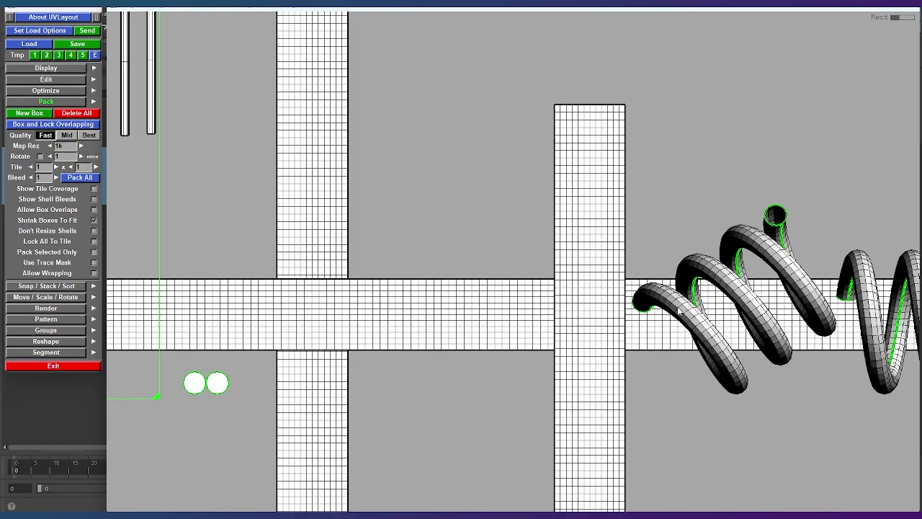
key("t")
Separate the crossing grid strips and turn them horizontal in a line
mouse_move(555, 317)
middle_mouse_down()
mouse_move(582, 302)
mouse_move(682, 349)
middle_mouse_up()
mouse_move(648, 273)
middle_mouse_down()
mouse_move(594, 330)
mouse_move(515, 252)
mouse_move(658, 334)
middle_mouse_up()
middle_click_drag(813, 237, 702, 308)
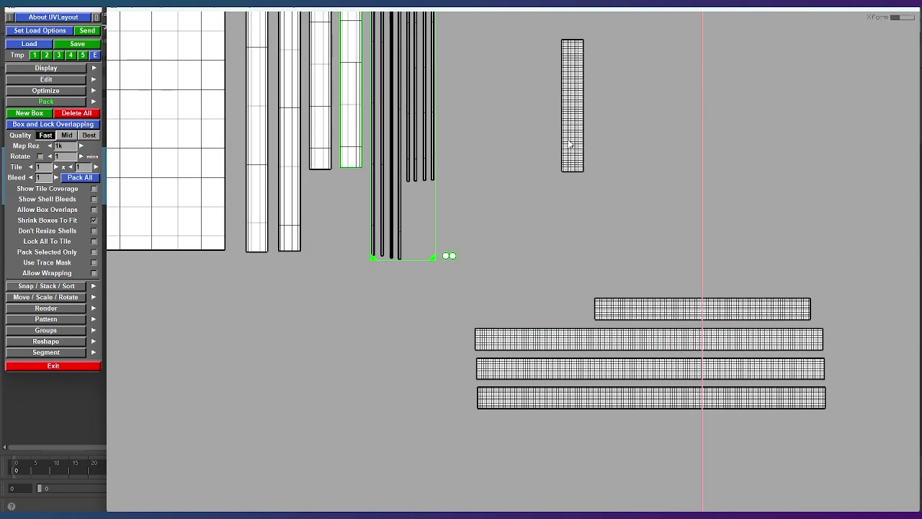
middle_click_drag(573, 122, 539, 324)
scroll(540, 324, "up", 3)
scroll(628, 348, "down", 5)
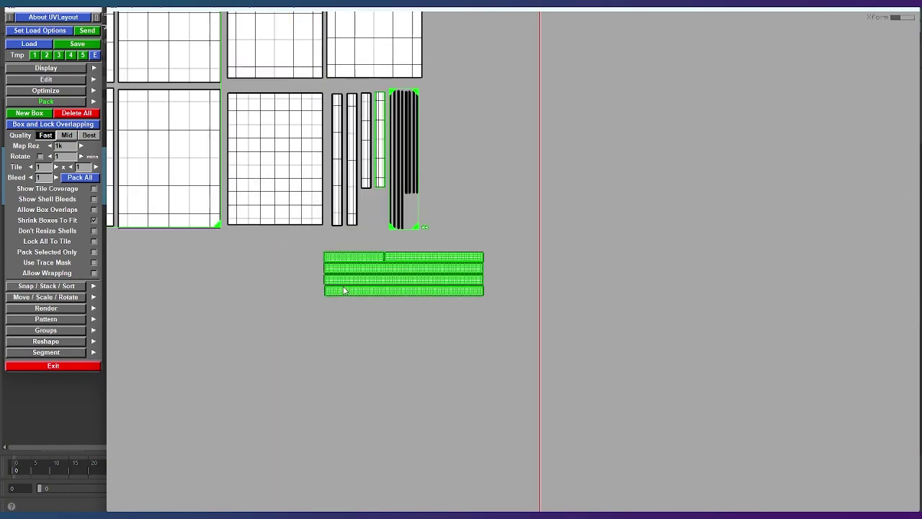
Toggle the display and optimize options, then Pack All the UV shells into the tile
left_click(42, 69)
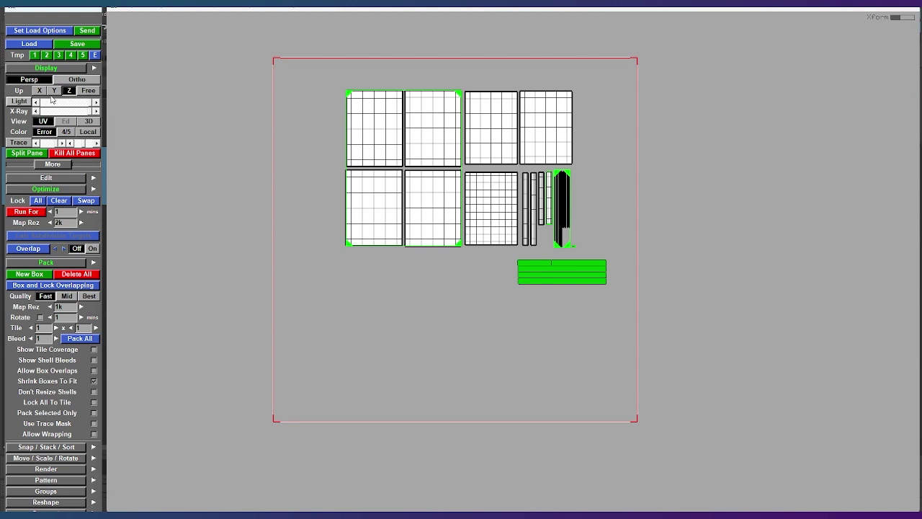
left_click(36, 188)
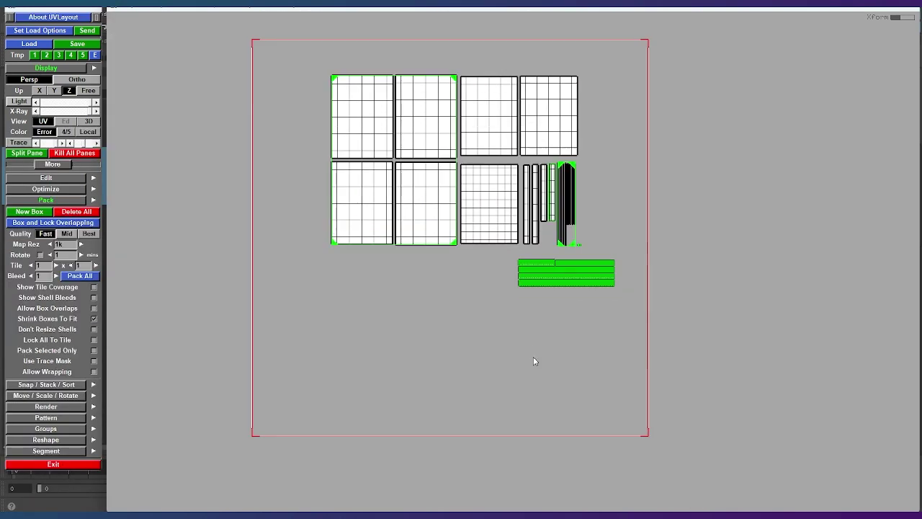
left_click(43, 189)
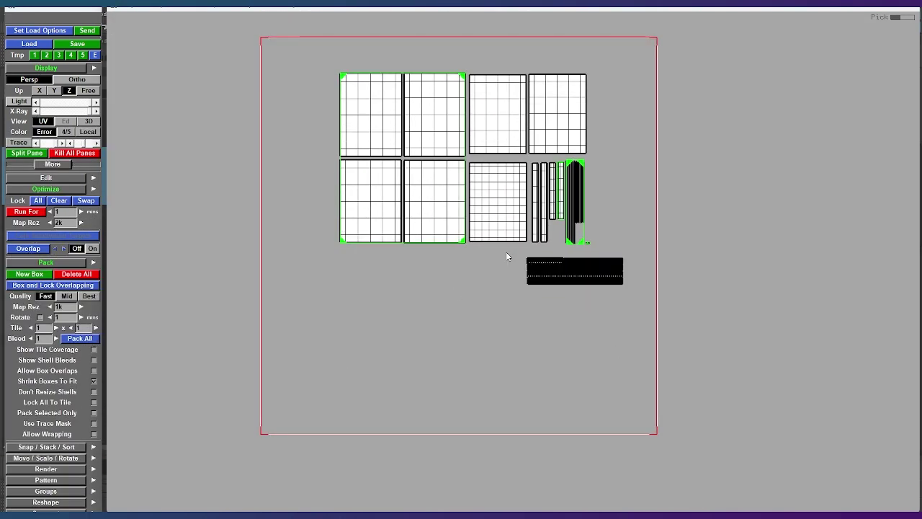
scroll(555, 391, "up", 5)
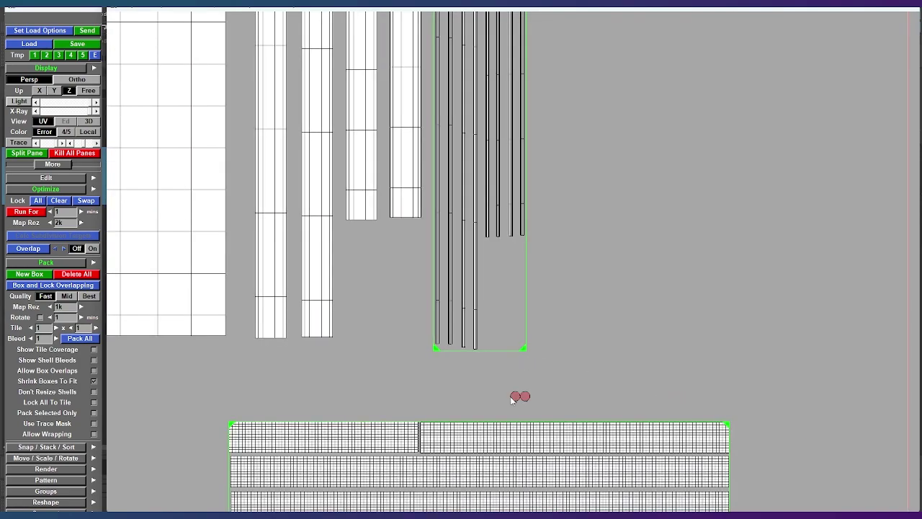
middle_click_drag(518, 395, 556, 242)
scroll(504, 274, "up", 1)
scroll(409, 283, "down", 3)
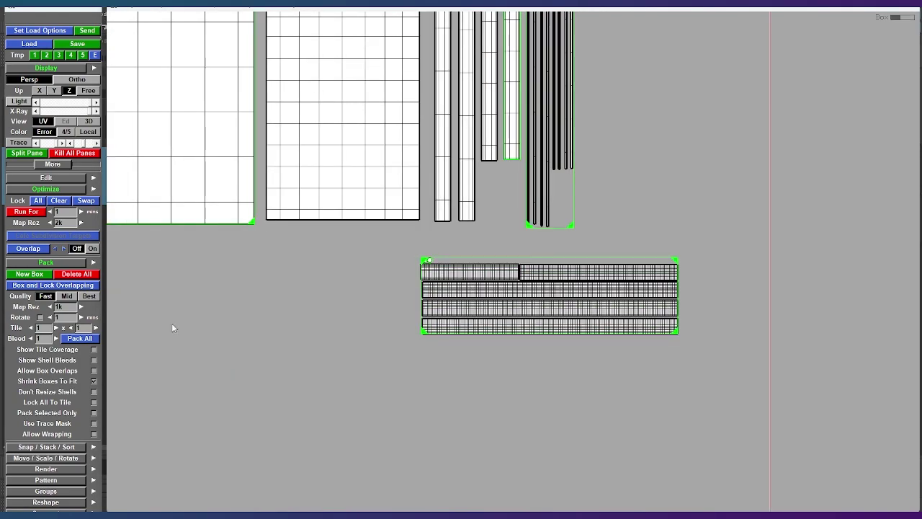
left_click(80, 338)
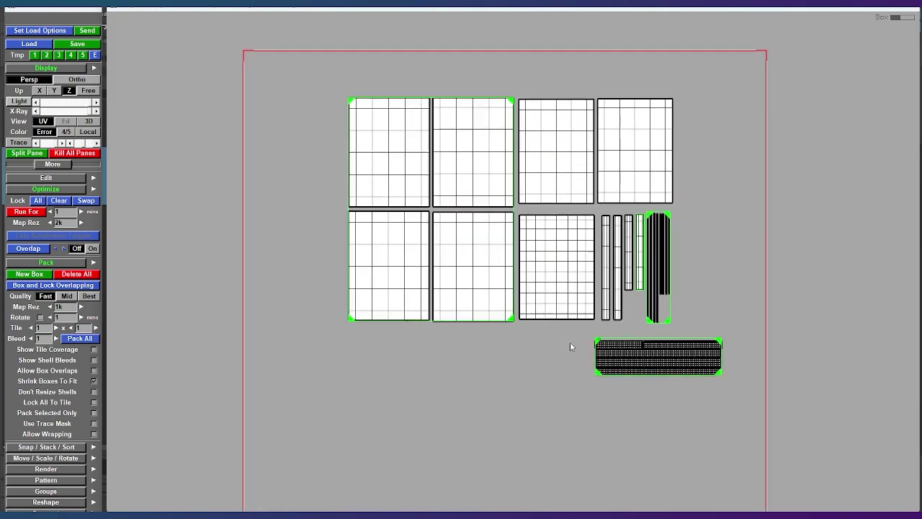
left_click(24, 181)
Move the strip shell to the top of the tile, then back to the bottom
middle_click_drag(648, 344, 477, 39)
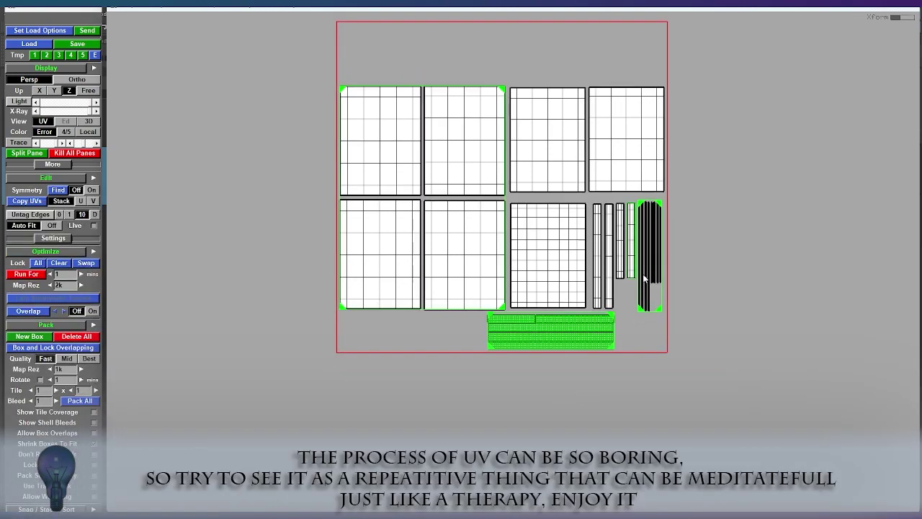
scroll(504, 72, "up", 2)
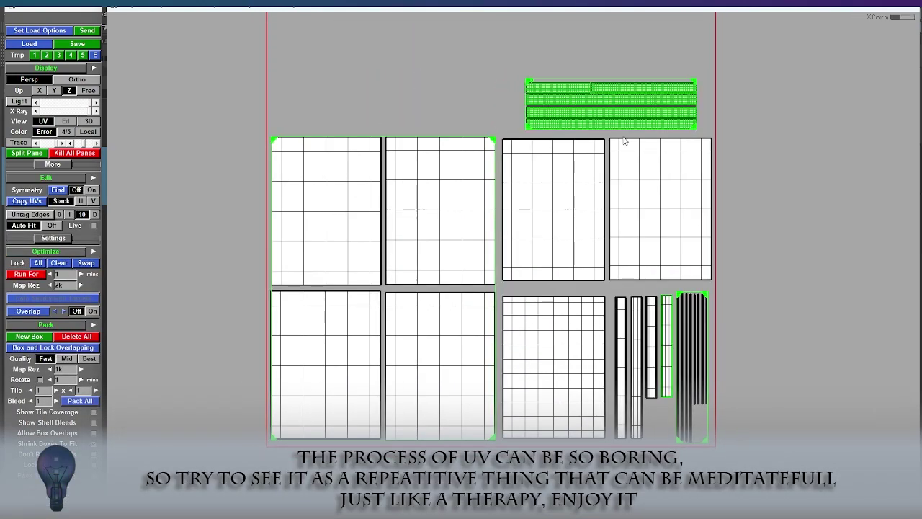
middle_click_drag(588, 96, 601, 397)
scroll(790, 312, "up", 2)
scroll(793, 237, "down", 2)
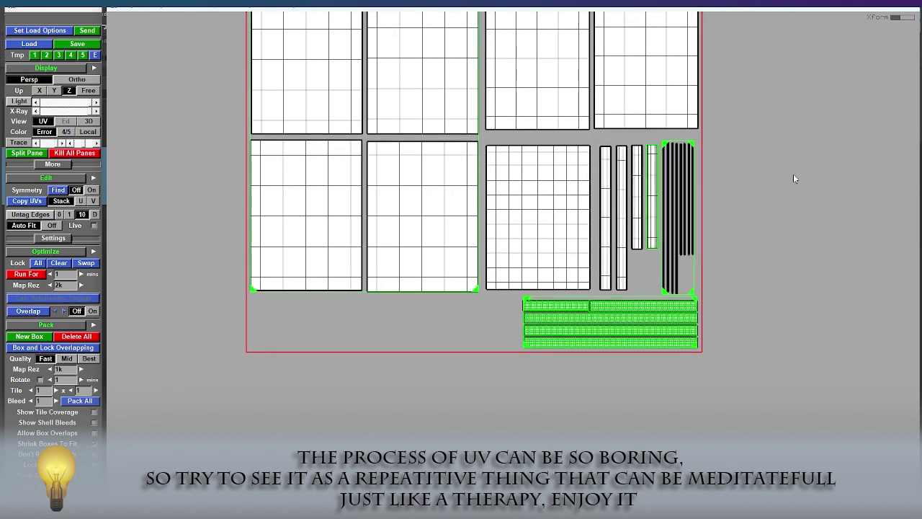
scroll(713, 155, "down", 1)
scroll(576, 173, "up", 4)
scroll(541, 180, "up", 2)
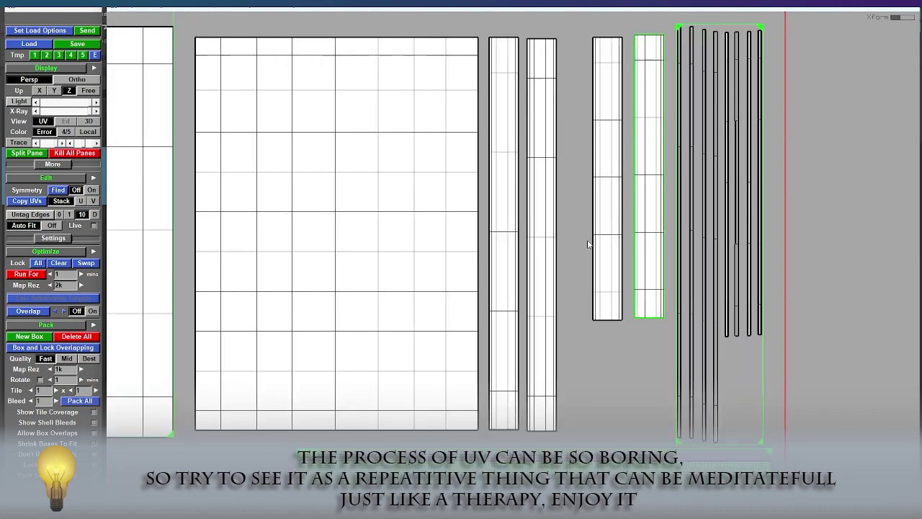
Line up the five thin strips side by side and pack them into one cluster
mouse_move(613, 163)
left_mouse_down()
mouse_move(581, 163)
mouse_move(619, 149)
left_mouse_up()
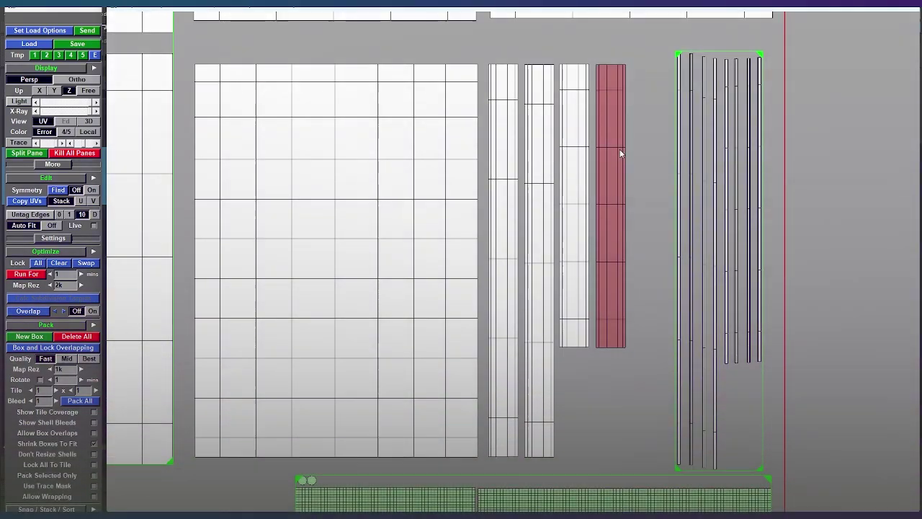
key("f")
left_click_drag(446, 211, 445, 203)
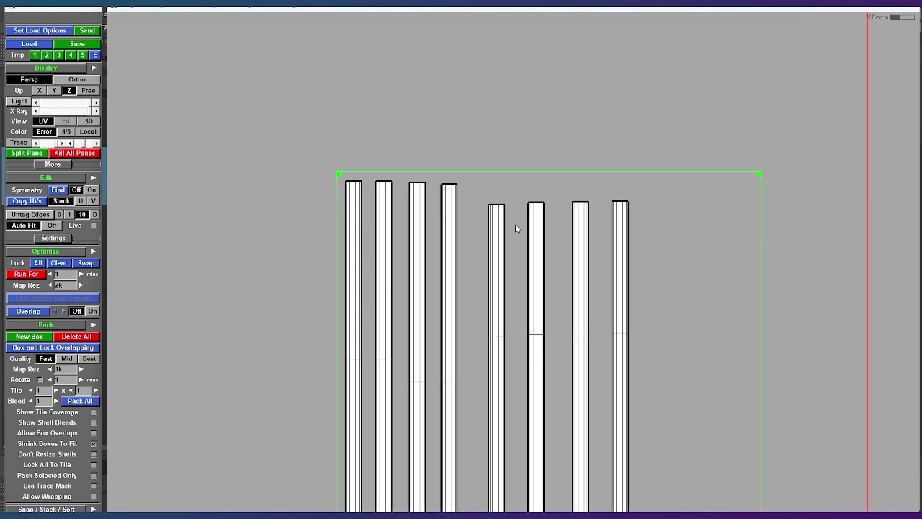
left_click_drag(498, 227, 485, 209)
left_click_drag(585, 219, 563, 207)
left_click_drag(621, 212, 595, 199)
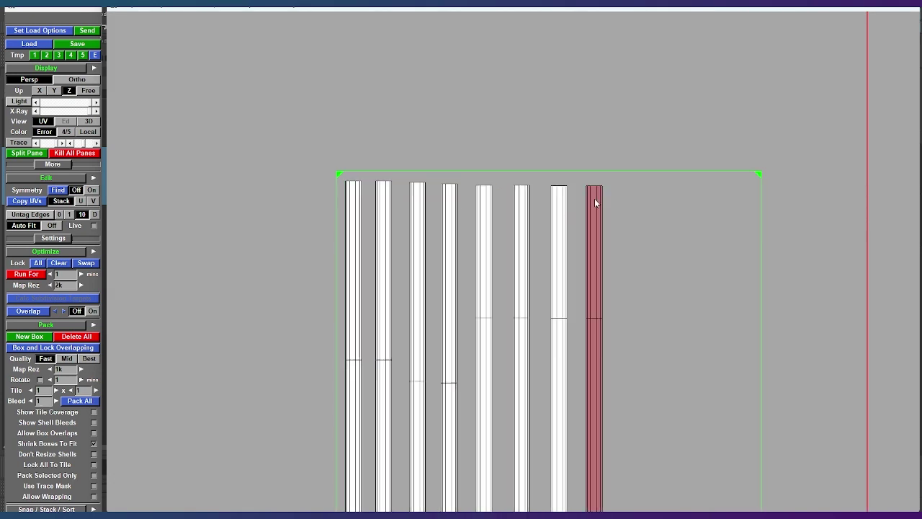
left_click_drag(632, 151, 453, 204)
key("s")
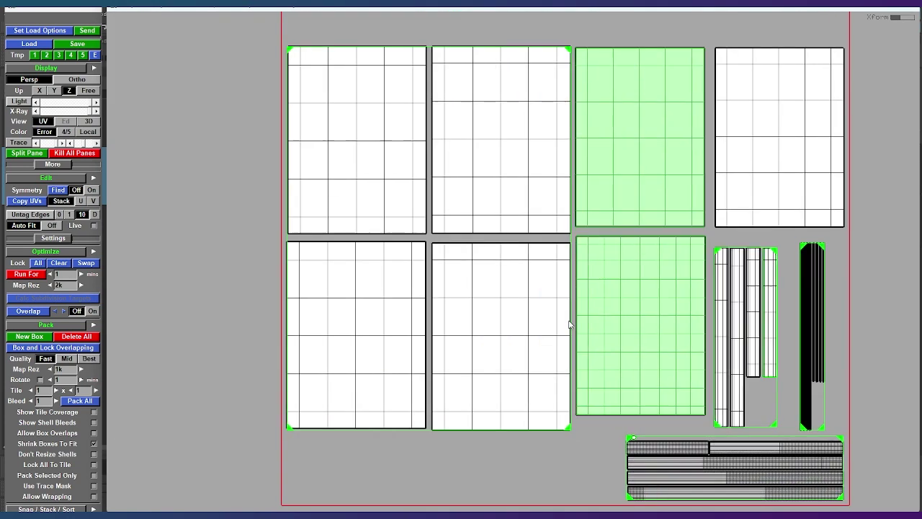
In Box mode, place the four-strip group beside the grid shell and lay the tall strip horizontally below
scroll(381, 246, "up", 5)
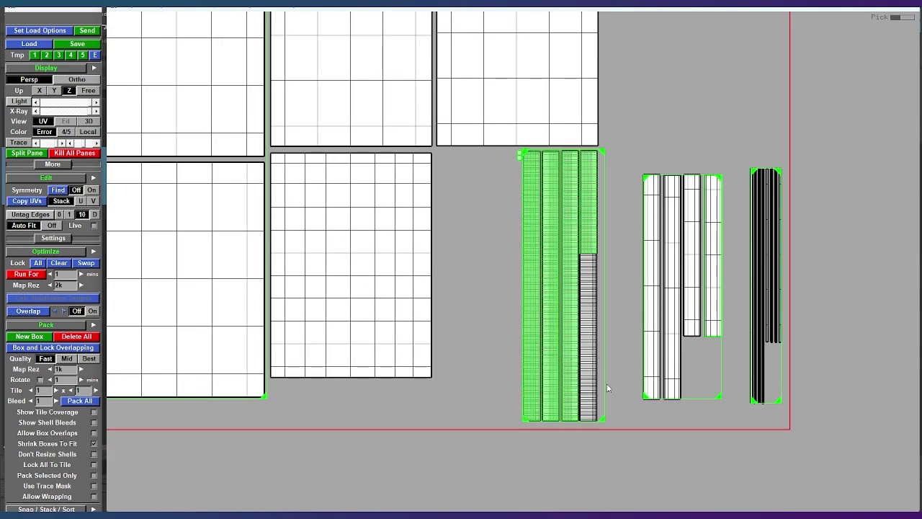
left_click(699, 477)
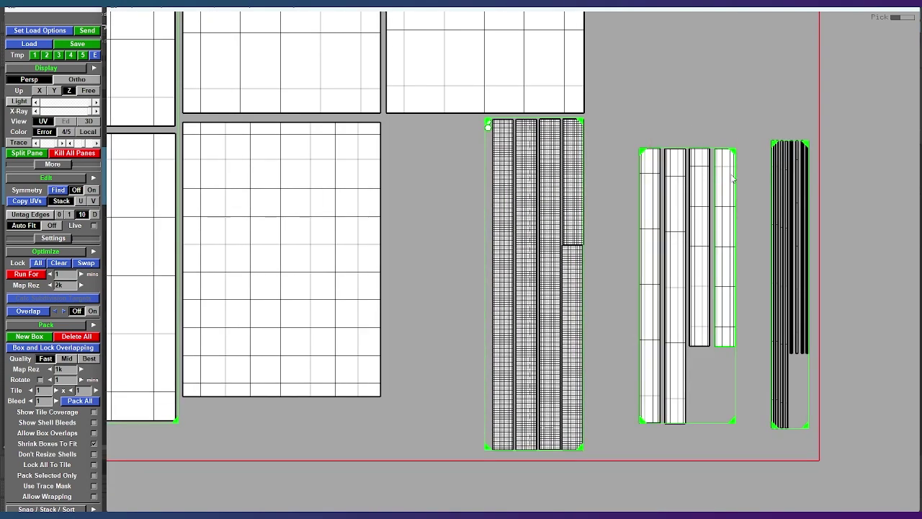
mouse_move(731, 177)
middle_mouse_down()
mouse_move(481, 137)
mouse_move(486, 128)
middle_mouse_up()
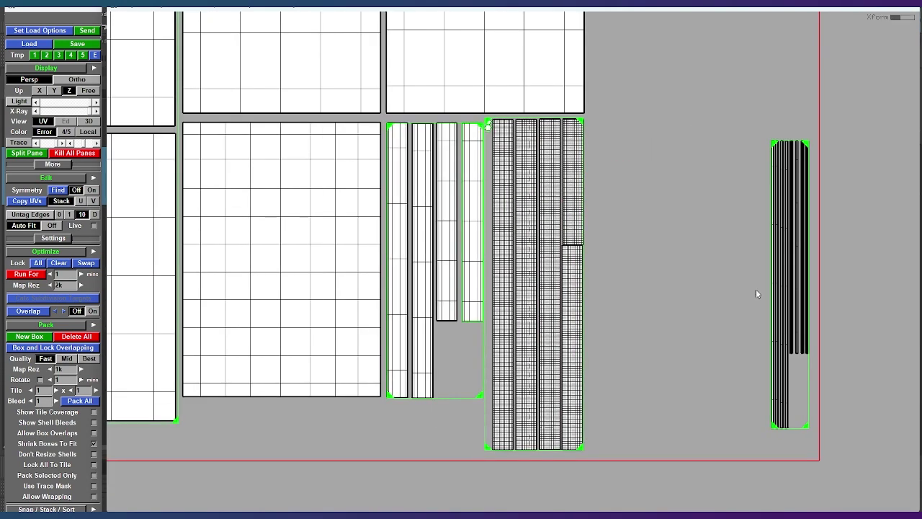
middle_click_drag(854, 296, 479, 412)
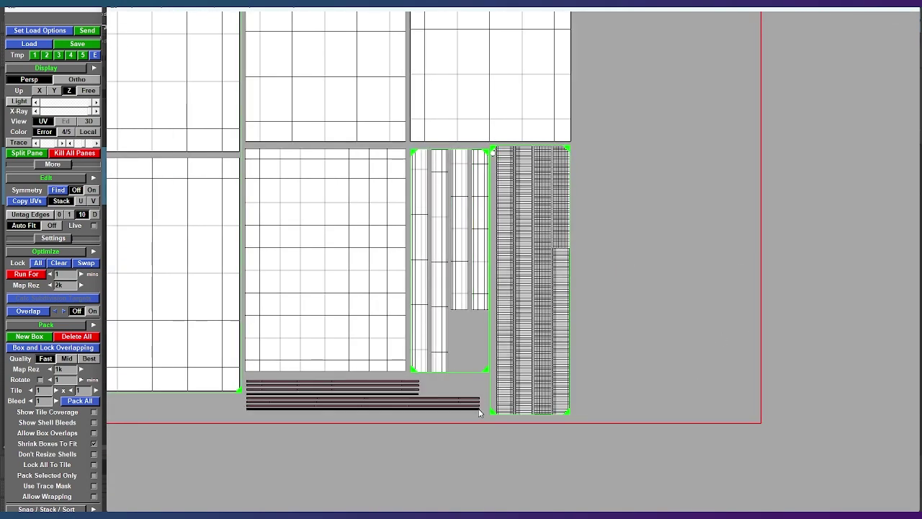
right_click_drag(478, 414, 692, 368)
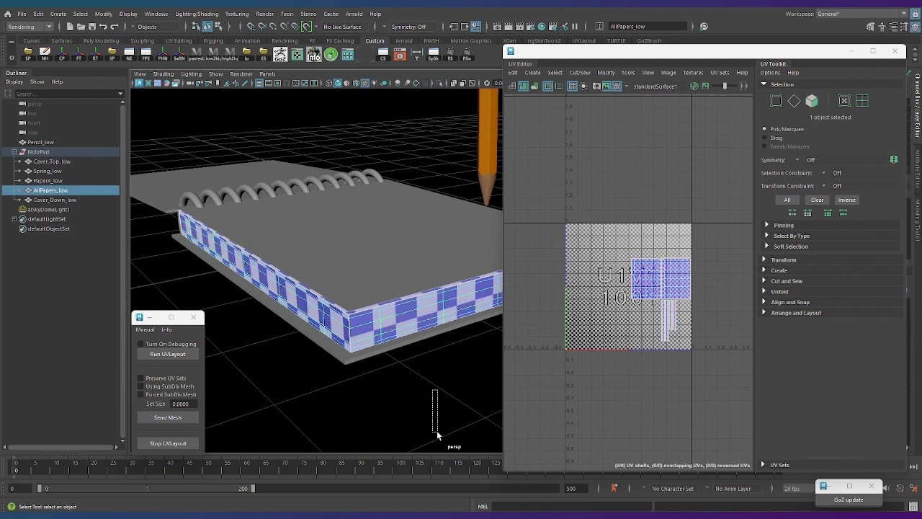
Select Cover_Top_low and Cover_Down_low and slide their UV shells into the 0–1 tile
left_click_drag(436, 435, 401, 233, "alt")
left_click(401, 233)
left_click_drag(348, 296, 347, 316, "alt")
left_click(347, 317)
left_click(308, 294, "shift")
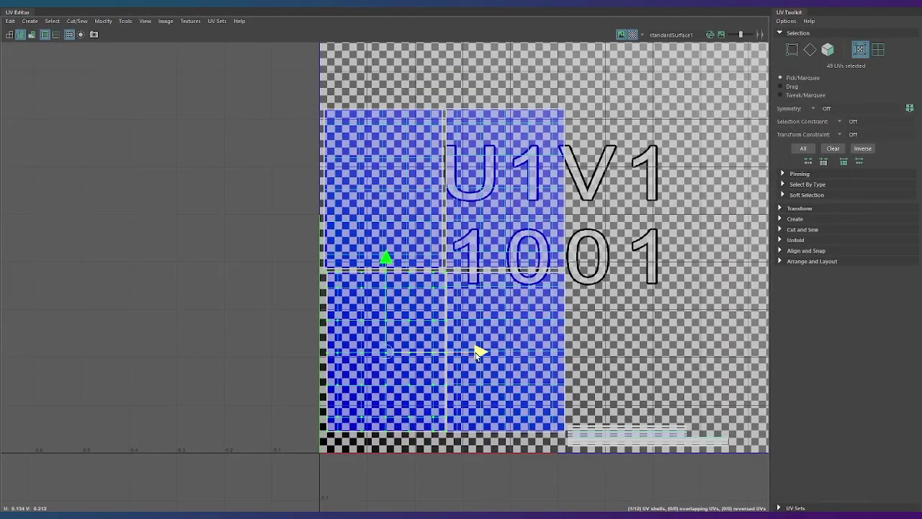
left_click_drag(477, 353, 596, 351)
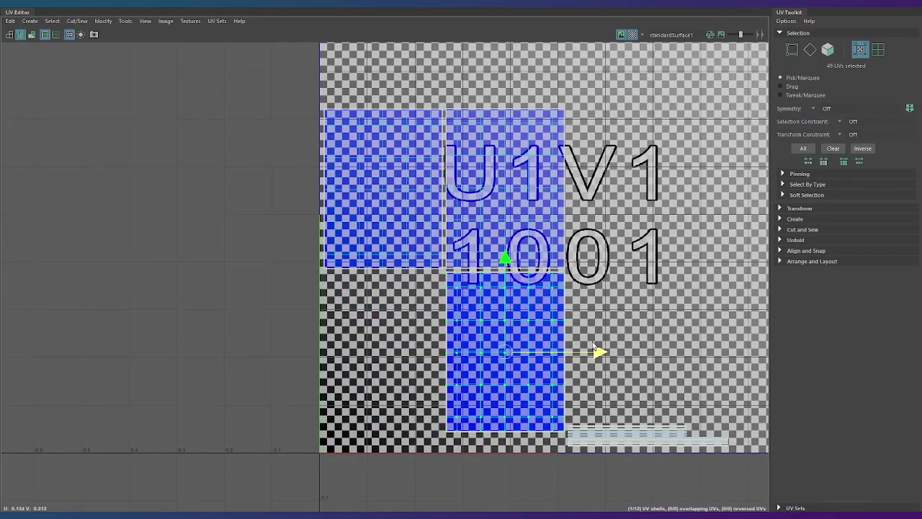
scroll(582, 312, "up", 2)
scroll(548, 288, "up", 2)
scroll(575, 269, "up", 2)
scroll(575, 270, "down", 3)
left_click_drag(652, 321, 438, 339)
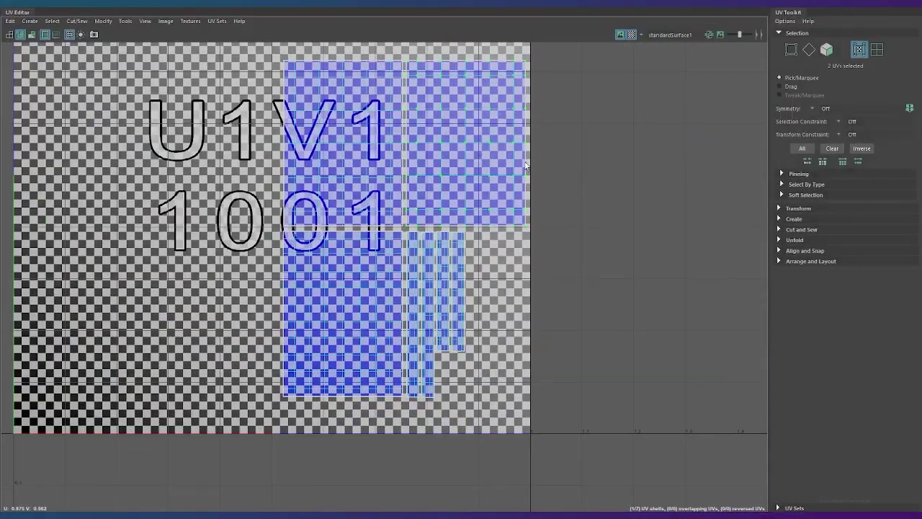
Move the lower-left paper shell into place and check the notepad objects' UVs
left_click(343, 299)
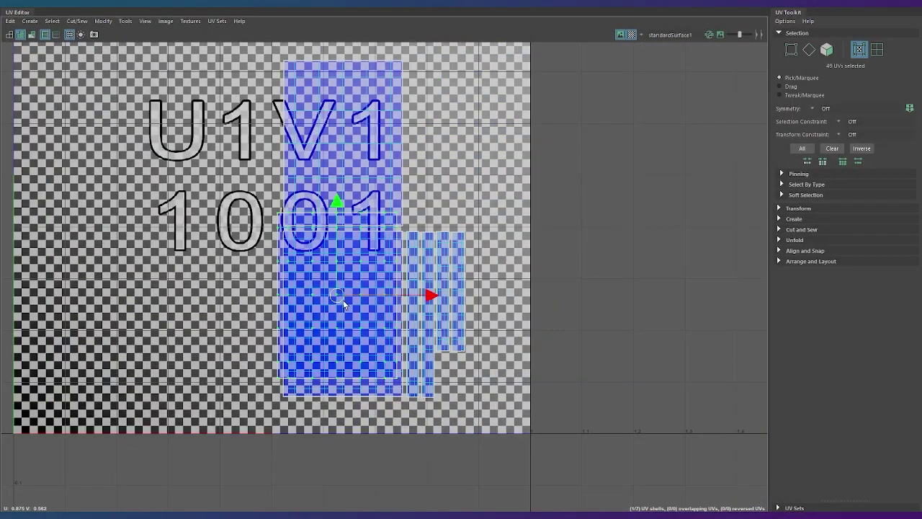
mouse_move(343, 300)
left_mouse_down()
mouse_move(296, 319)
mouse_move(345, 315)
left_mouse_up()
left_click(453, 144)
key("F8")
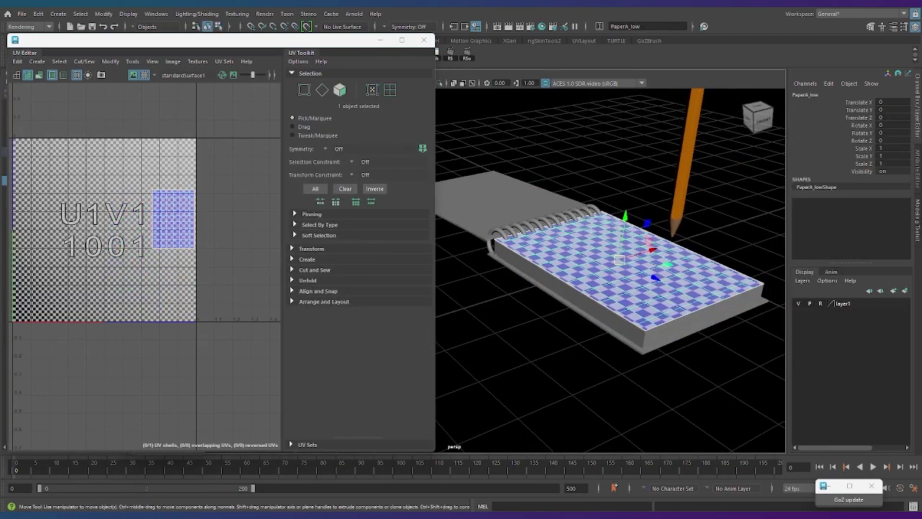
left_click(456, 315)
left_click_drag(457, 315, 570, 325)
key("ctrl+z")
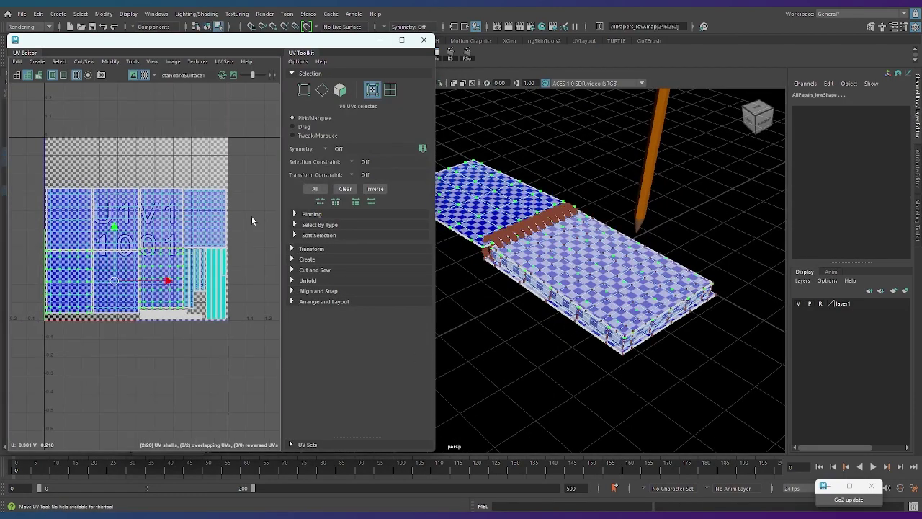
key("shift+z")
key("shift+z")
key("shift+z")
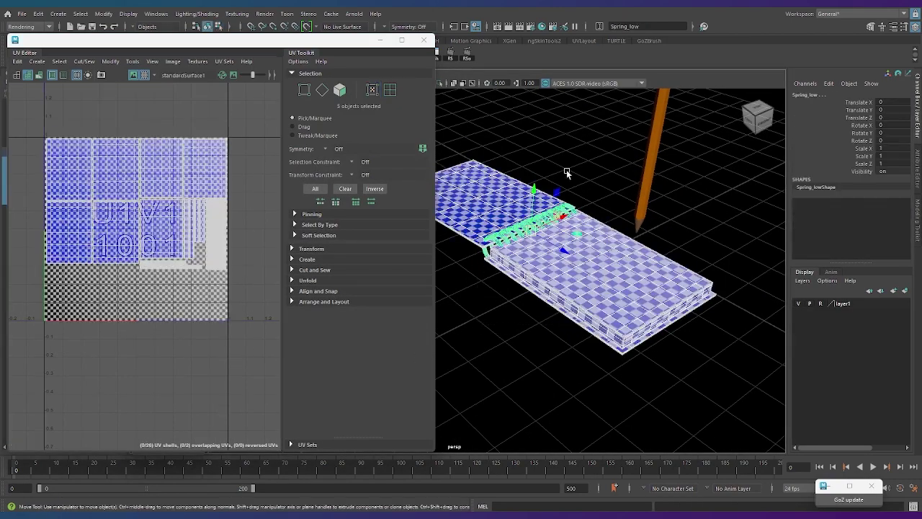
scroll(81, 252, "up", 3)
scroll(80, 252, "up", 3)
key("ctrl+F12")
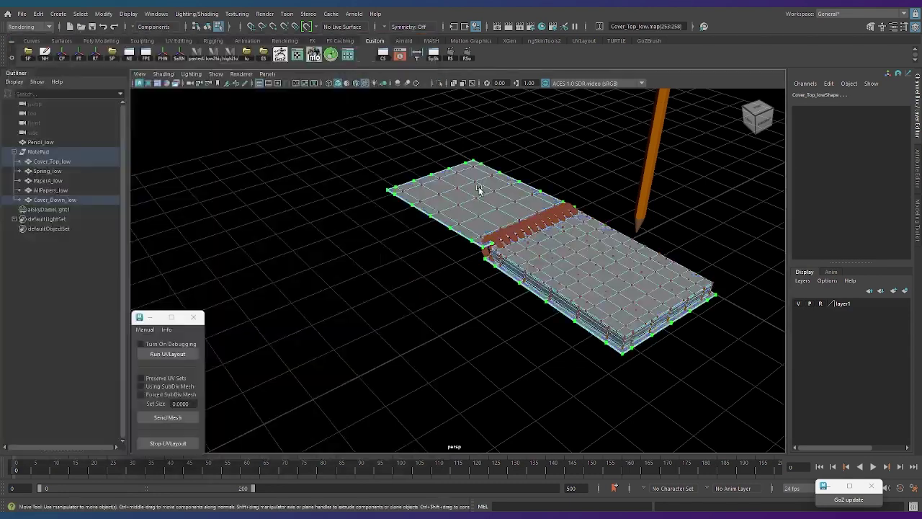
Assign a new Standard Surface material to the NotePad group and rename it ai_notepad
left_click(62, 152)
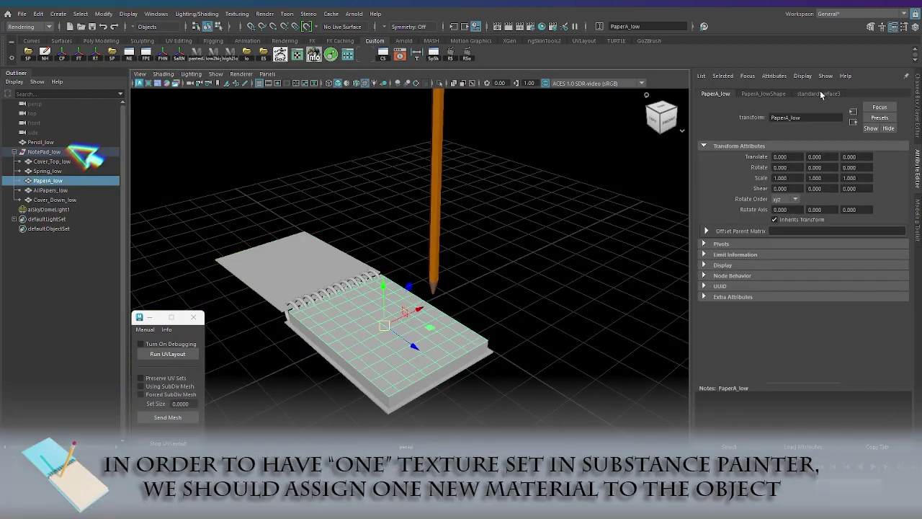
left_click(819, 93)
double_click(809, 118)
type("ai")
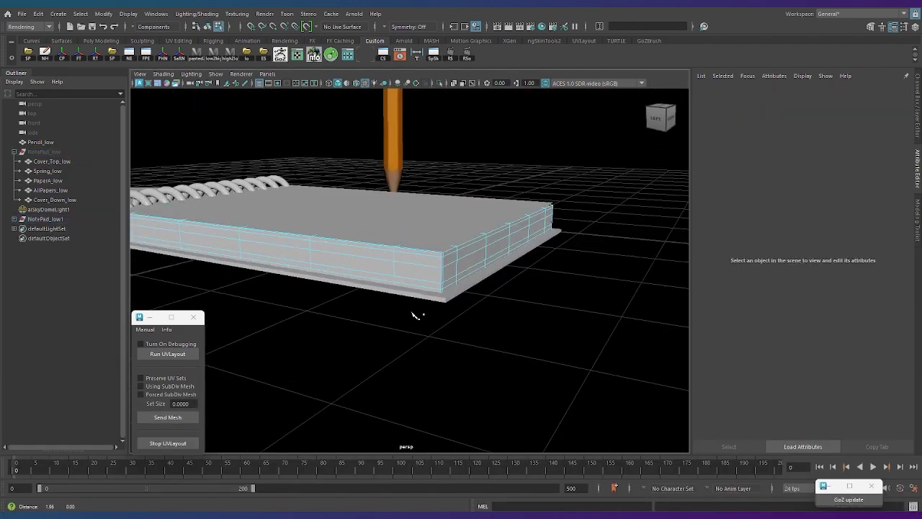
Turn off smooth preview, switch to wireframe, and select an edge loop along the notepad edge
right_click_drag(415, 315, 502, 261, "alt")
middle_click_drag(499, 258, 473, 277, "alt")
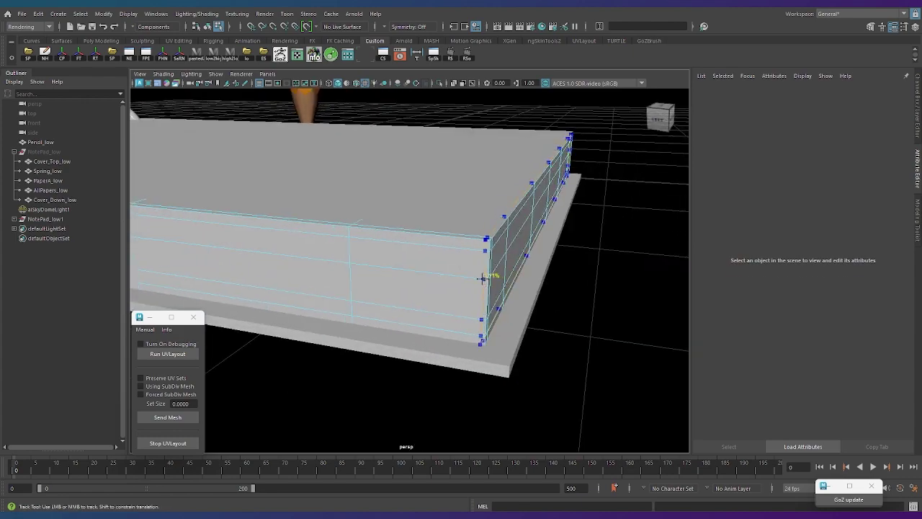
mouse_move(482, 279)
left_mouse_down("alt")
mouse_move(449, 305)
mouse_move(205, 279)
mouse_move(273, 329)
mouse_move(414, 270)
left_mouse_up("alt")
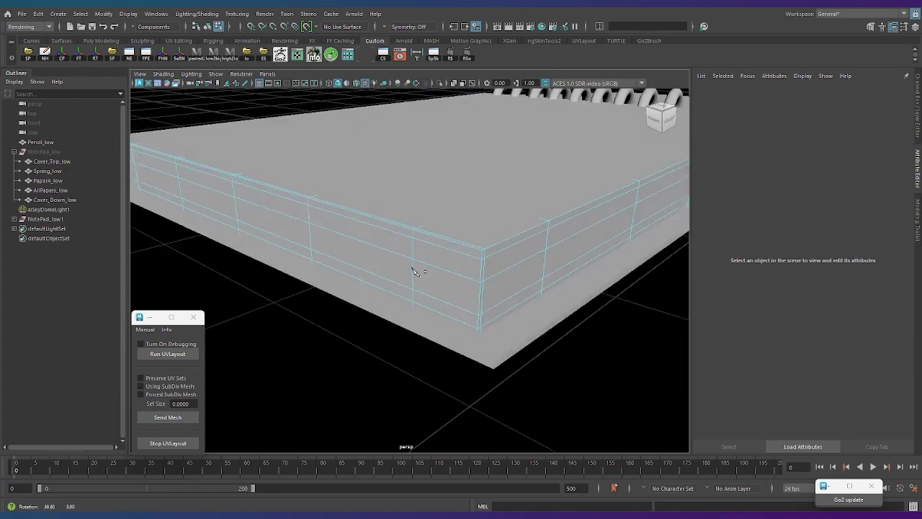
double_click(494, 275)
mouse_move(494, 274)
left_mouse_down("alt")
mouse_move(436, 325)
mouse_move(514, 284)
left_mouse_up("alt")
mouse_move(514, 284)
right_mouse_down("alt")
mouse_move(499, 289)
mouse_move(488, 247)
right_mouse_up("alt")
key("1")
left_click_drag(487, 247, 469, 284, "alt")
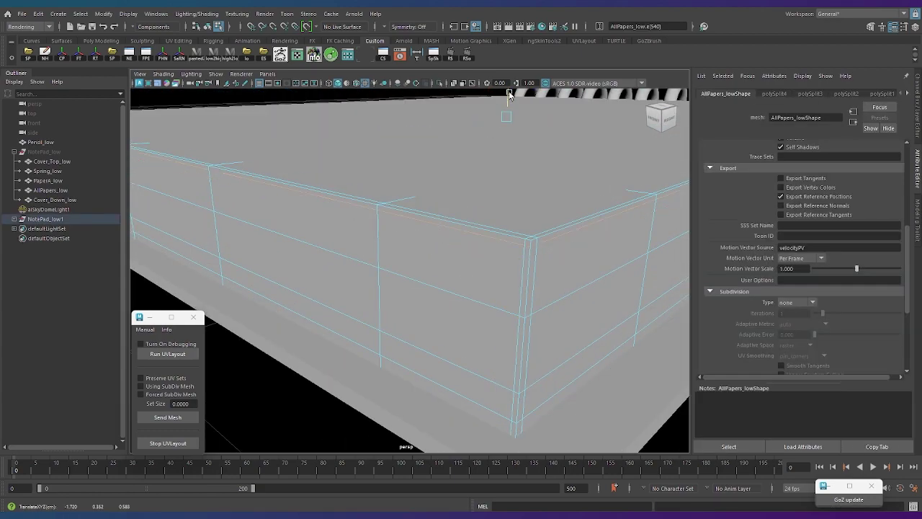
left_click_drag(509, 94, 566, 330, "alt")
key("4")
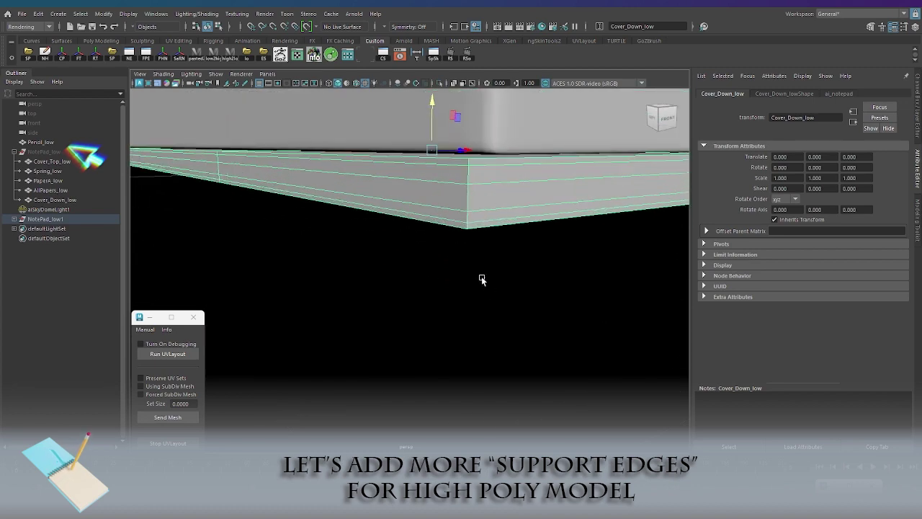
Select vertical edges on the bottom cover and inspect the mesh from several angles
right_click_drag(439, 173, 438, 137)
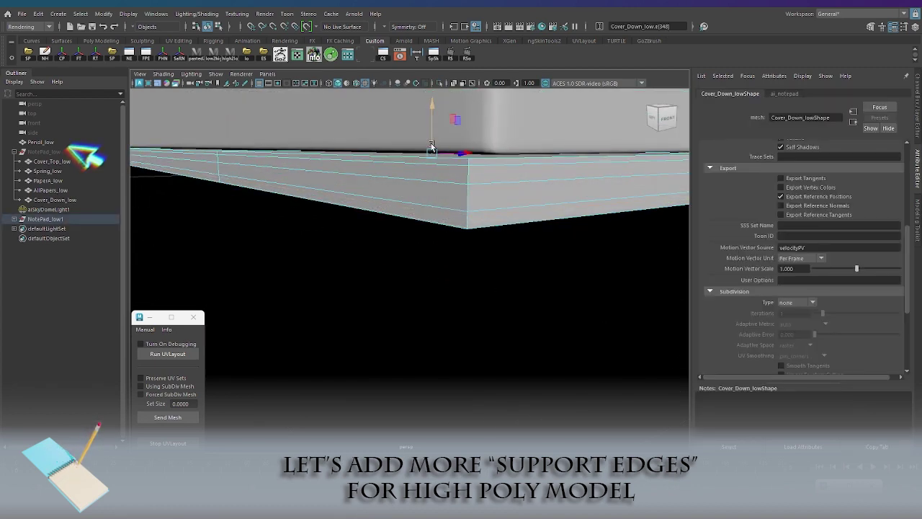
mouse_move(430, 147)
left_mouse_down("alt")
mouse_move(443, 233)
mouse_move(422, 110)
left_mouse_up("alt")
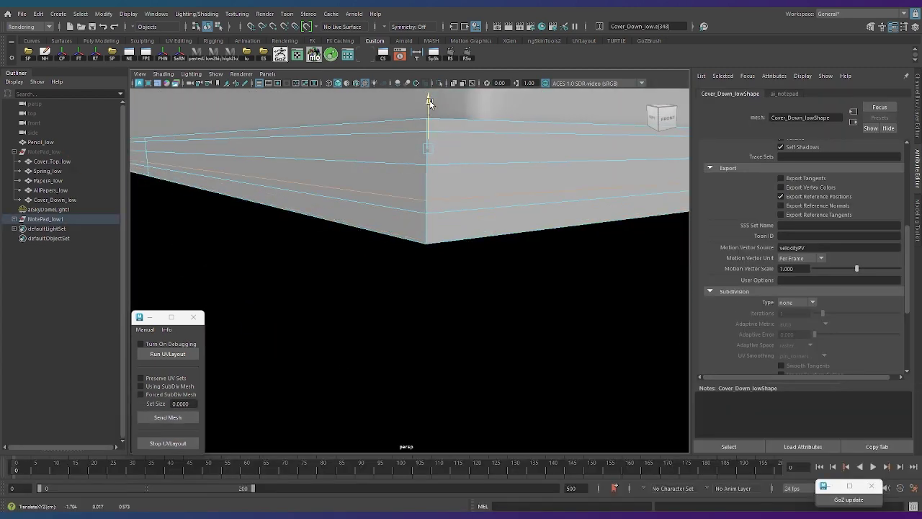
right_click_drag(427, 144, 423, 173)
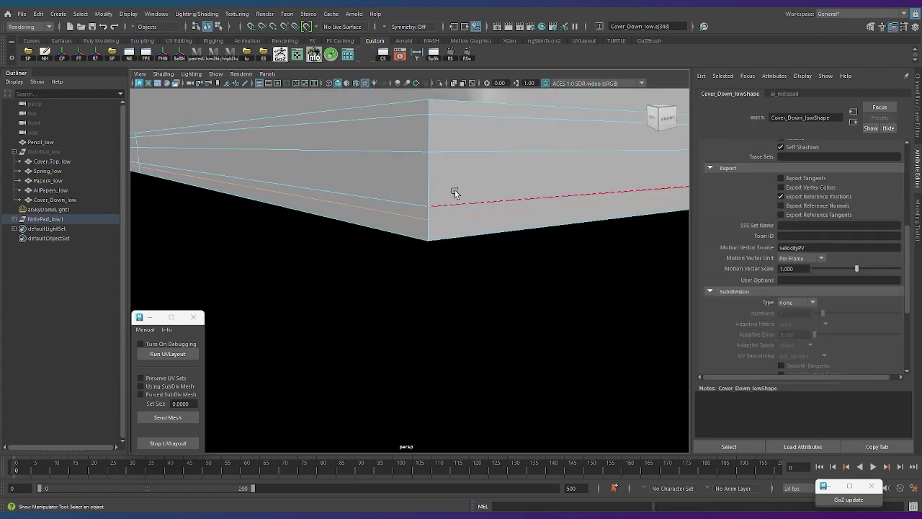
left_click_drag(448, 162, 412, 161, "alt")
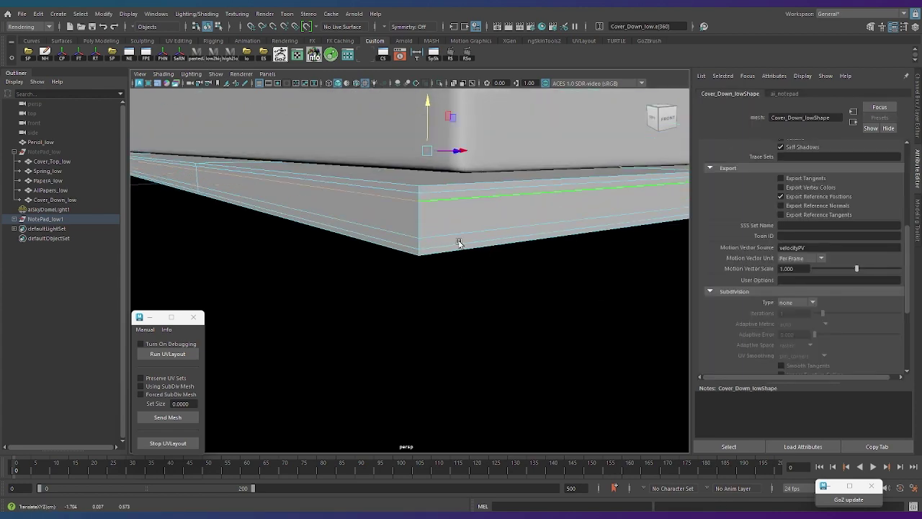
left_click_drag(458, 244, 510, 224, "alt")
middle_click_drag(511, 224, 273, 332, "alt")
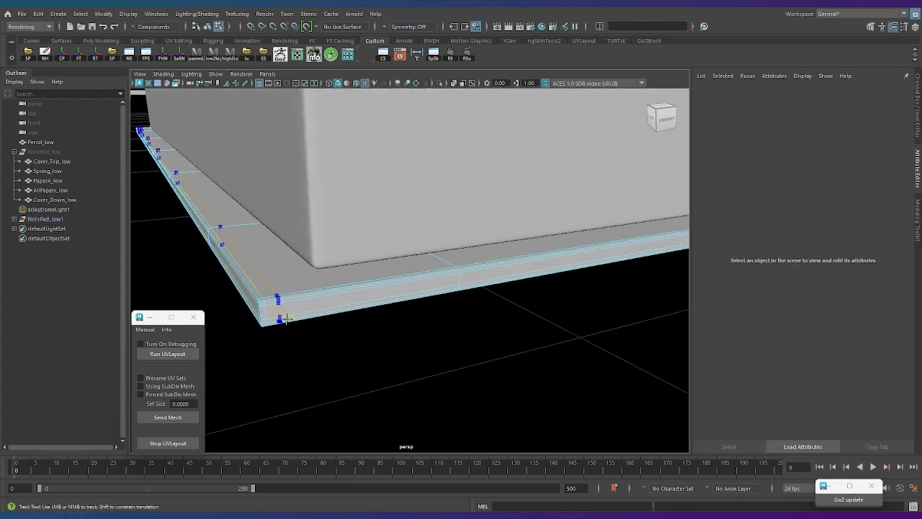
Select the AllPapers_low stack and PaperA_low sheet, picking an edge on the stack's side
scroll(360, 289, "down", 5)
left_click(471, 258)
scroll(495, 252, "up", 5)
left_click(496, 252)
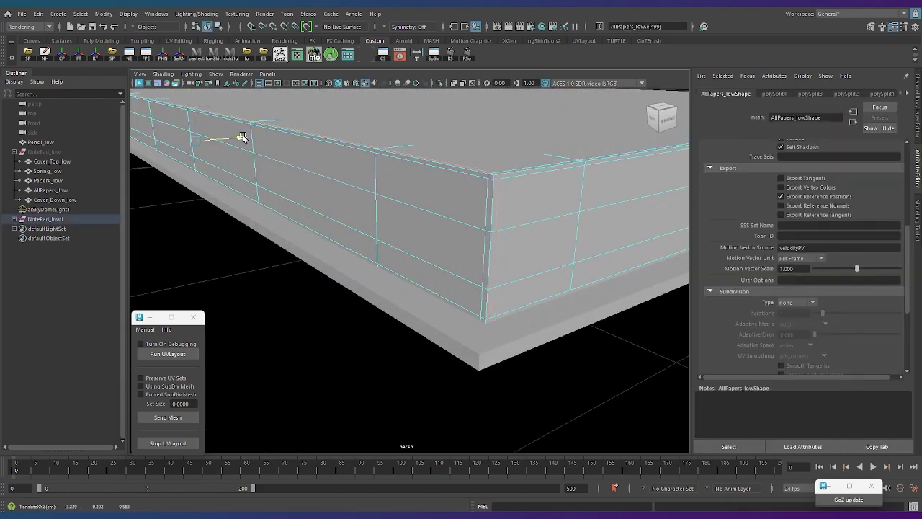
scroll(387, 237, "down", 5)
left_click_drag(387, 237, 394, 266, "alt")
scroll(399, 307, "up", 5)
scroll(304, 250, "up", 2)
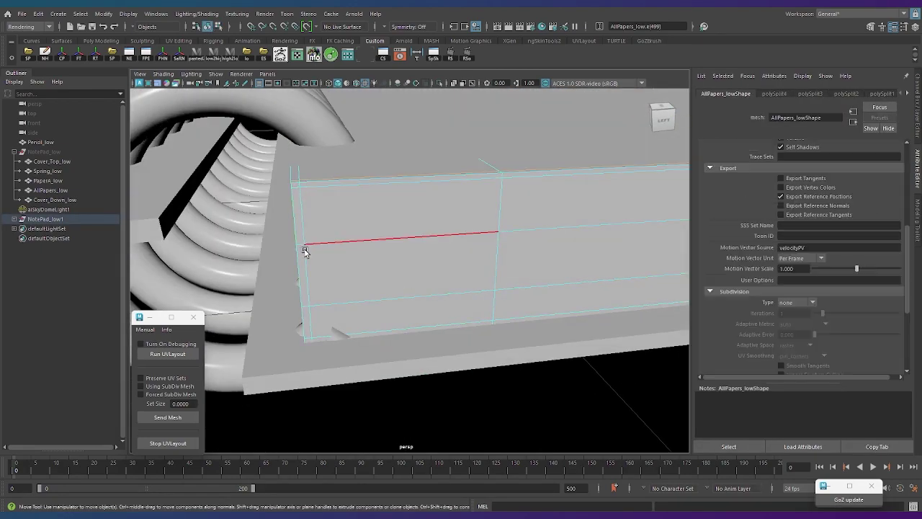
scroll(342, 137, "down", 5)
left_click(436, 277)
scroll(344, 269, "down", 2)
scroll(380, 339, "up", 3)
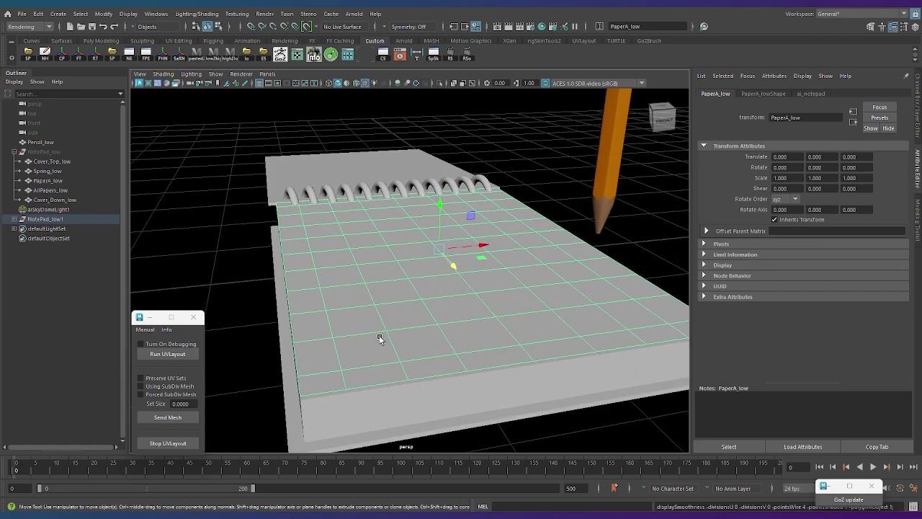
scroll(301, 333, "up", 2)
Apply Edit Edge Flow to PaperA_low's edge loops, including the loop near the spiral
left_click_drag(301, 334, 392, 164, "alt")
left_click(393, 165)
scroll(471, 283, "down", 5)
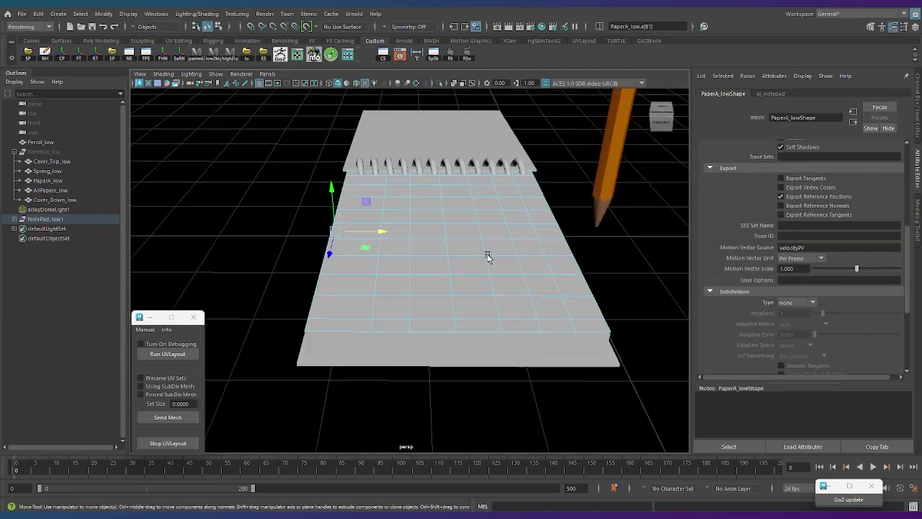
scroll(488, 255, "up", 4)
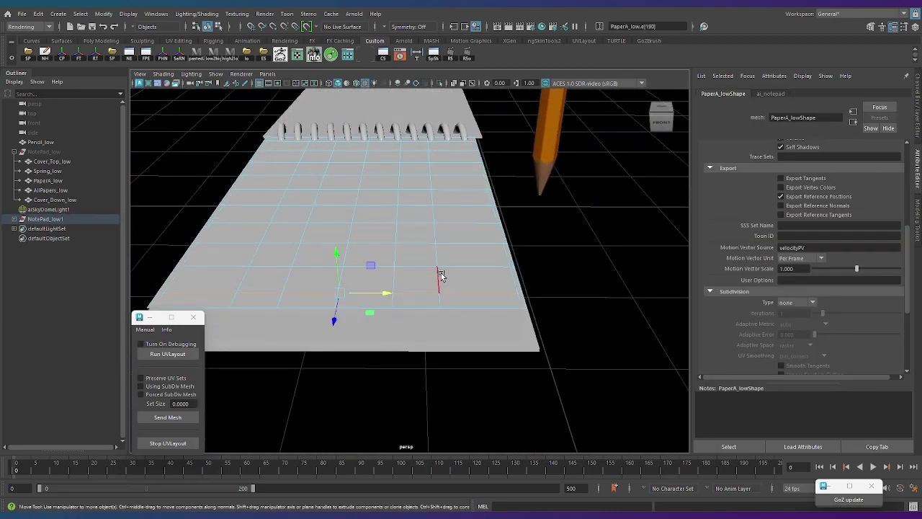
right_click_drag(446, 373, 262, 292, "shift")
left_click_drag(262, 292, 442, 362, "alt")
scroll(645, 182, "up", 5)
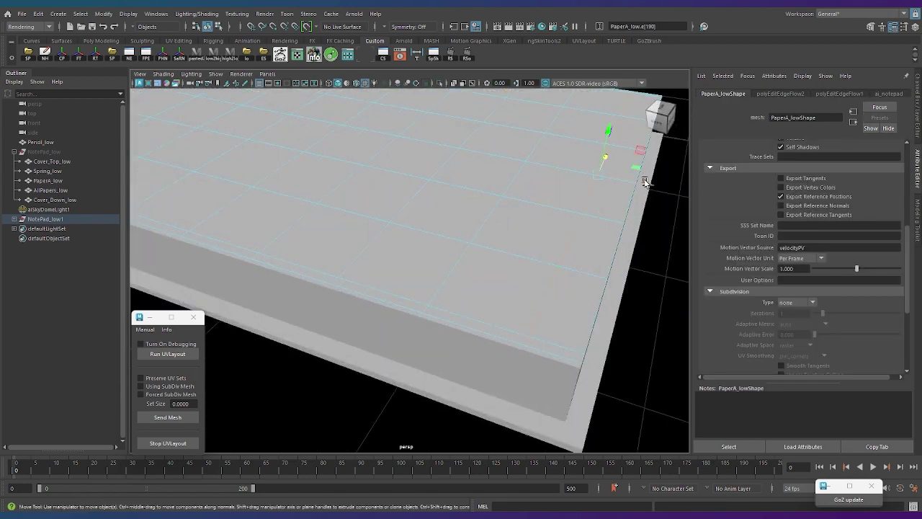
scroll(417, 278, "down", 5)
scroll(282, 294, "up", 5)
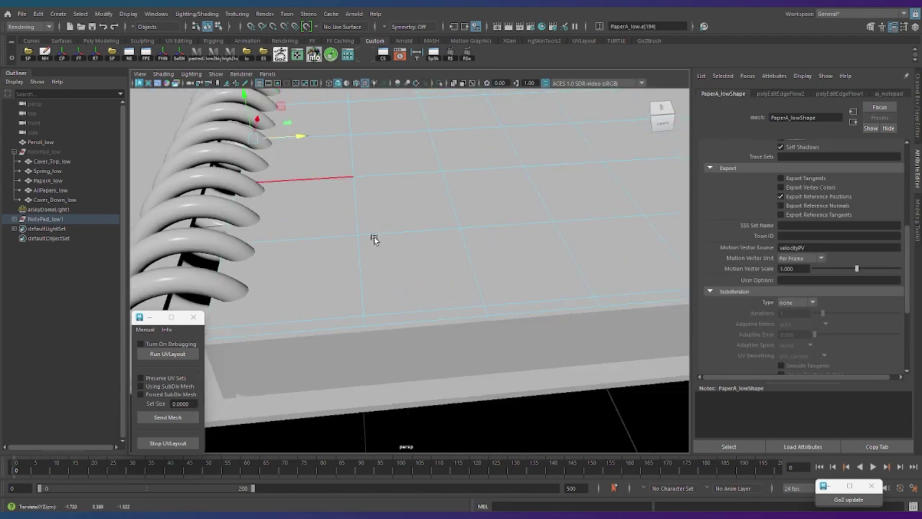
right_click_drag(375, 239, 467, 286, "shift")
scroll(468, 286, "down", 4)
left_click_drag(438, 276, 356, 319, "alt")
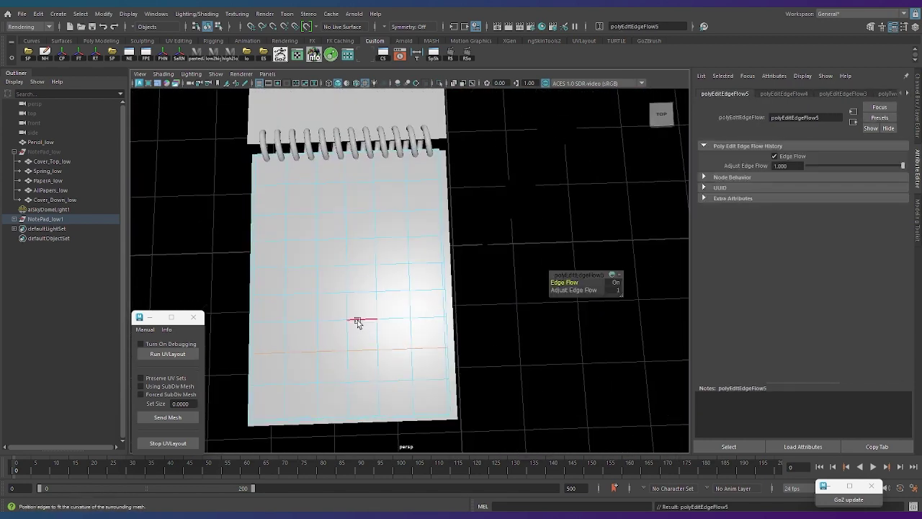
left_click(362, 189)
left_click_drag(362, 189, 464, 283, "alt")
Select Cover_Top_low, frame its corner edge, and switch to edge mode with F10
scroll(447, 282, "up", 3)
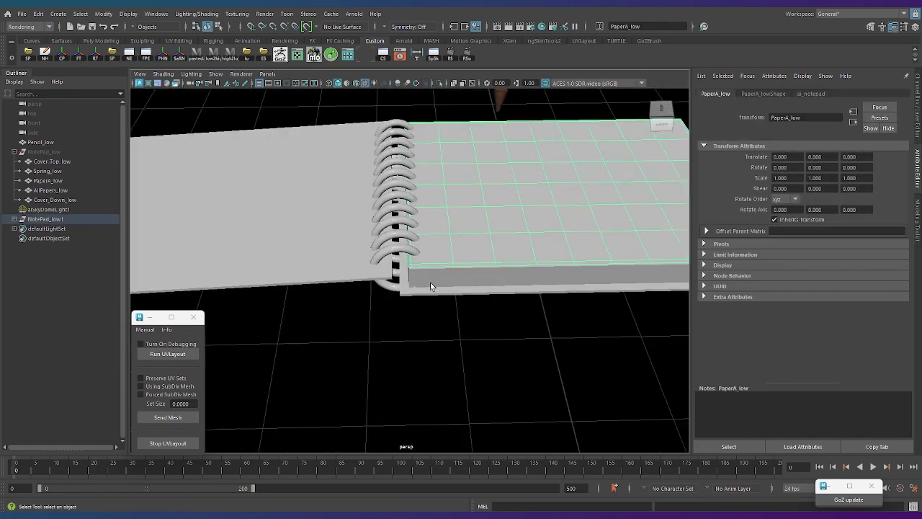
left_click(430, 282)
scroll(430, 282, "up", 2)
left_click_drag(452, 354, 384, 306, "alt")
scroll(384, 306, "down", 2)
left_click(388, 247)
left_click_drag(387, 247, 394, 233, "alt")
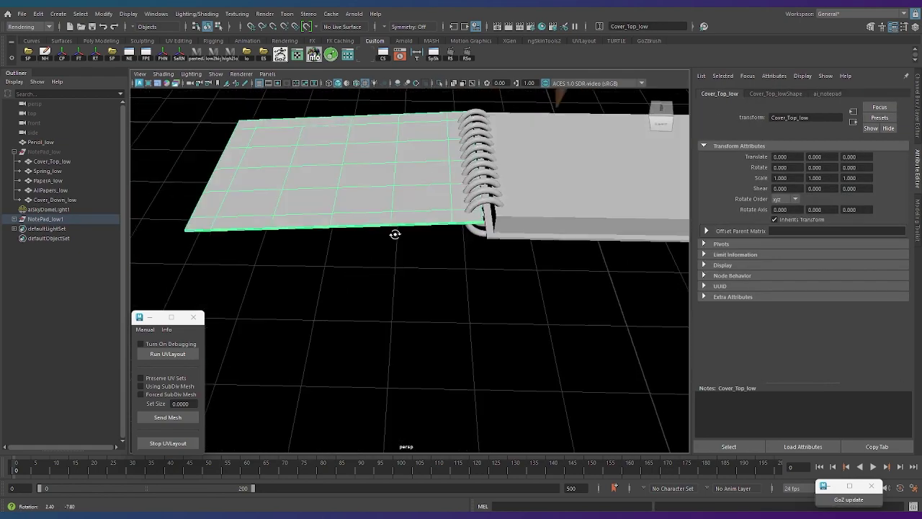
scroll(495, 335, "up", 3)
left_click_drag(495, 336, 226, 240, "alt")
middle_click_drag(226, 241, 383, 187, "alt")
key("F10")
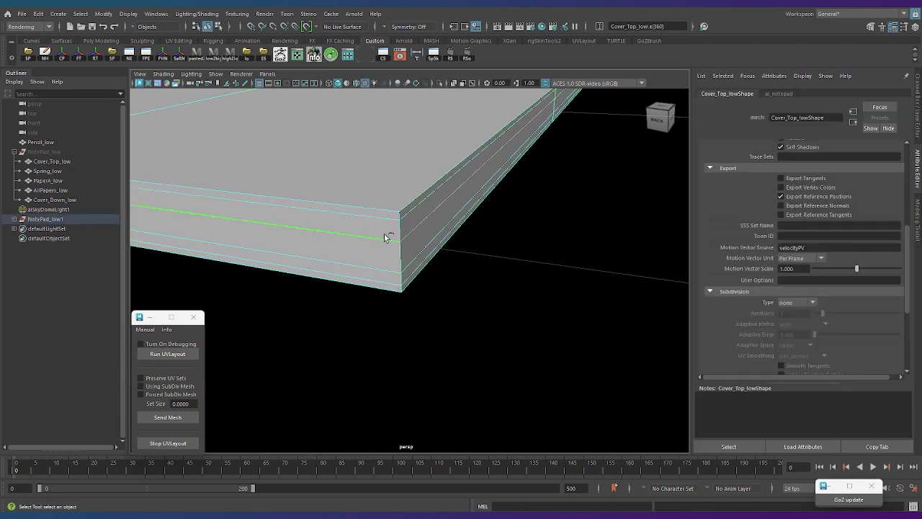
Undo the previous edge flow and move a cover edge loop with reoriented move axes
right_click(370, 241, "shift")
key("ctrl+z")
left_click_drag(374, 258, 329, 262, "alt")
key("w")
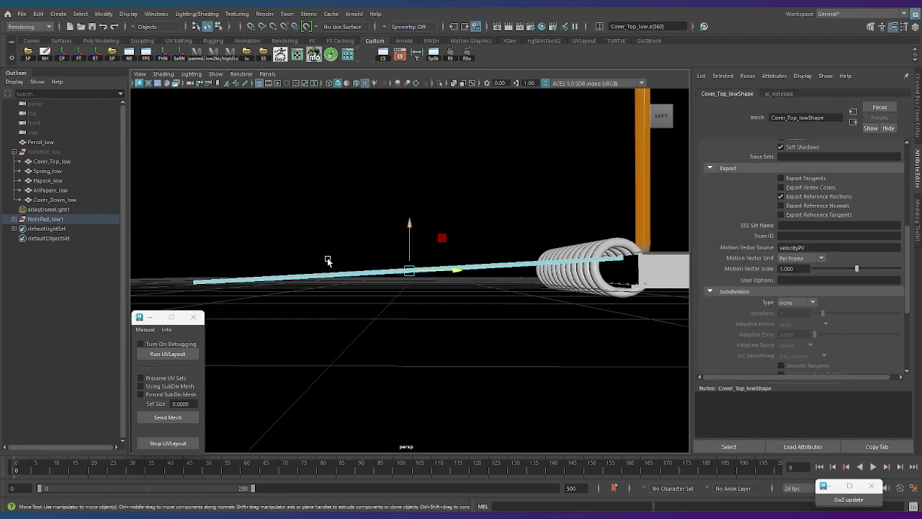
key("f")
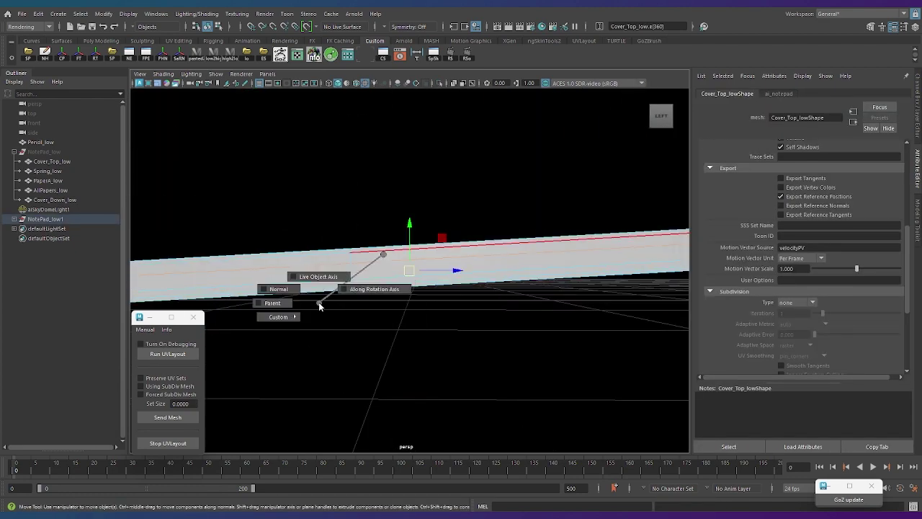
left_click_drag(320, 306, 295, 317)
left_click(416, 319)
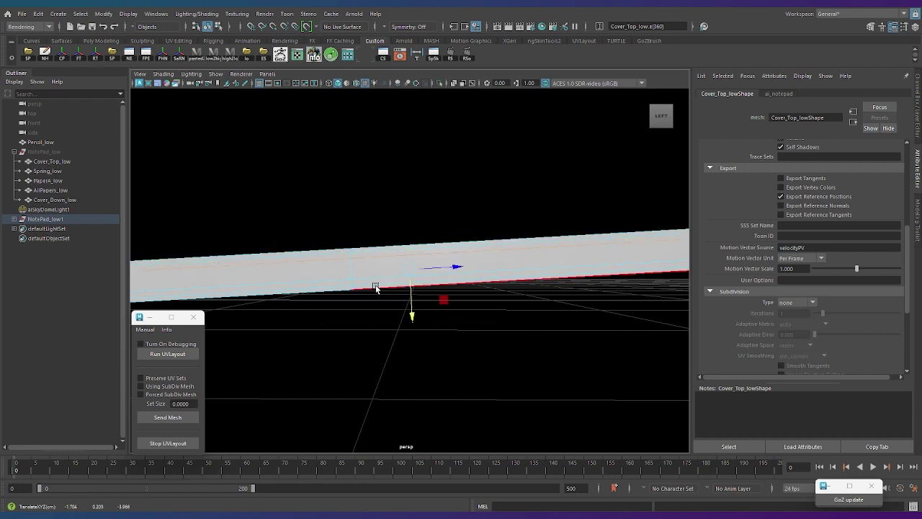
mouse_move(376, 287)
left_mouse_down("alt")
mouse_move(432, 307)
mouse_move(407, 304)
left_mouse_up("alt")
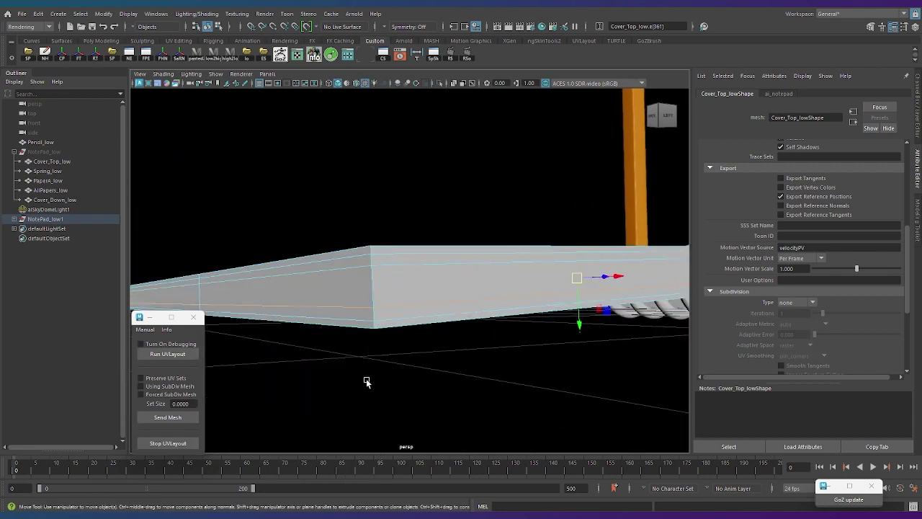
left_click_drag(514, 322, 372, 364, "alt")
left_click_drag(301, 291, 438, 225)
key("w")
left_click(439, 224)
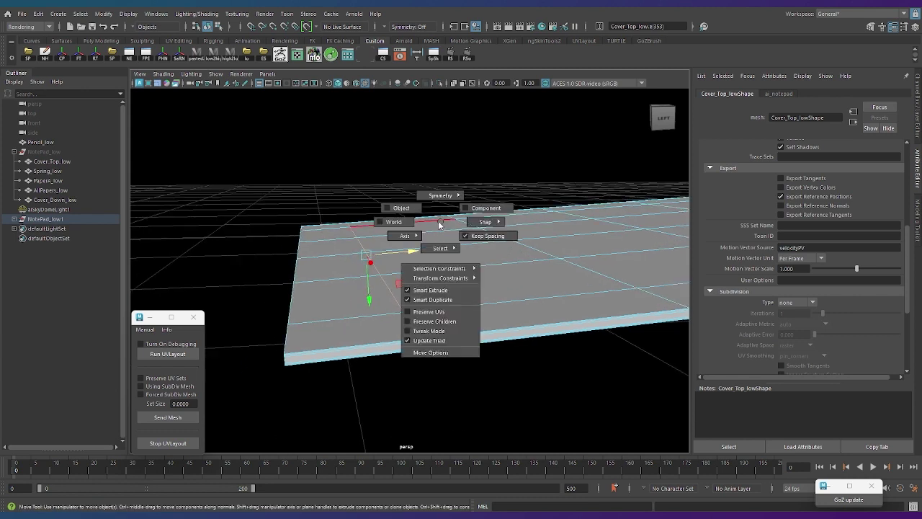
left_click_drag(416, 266, 481, 267)
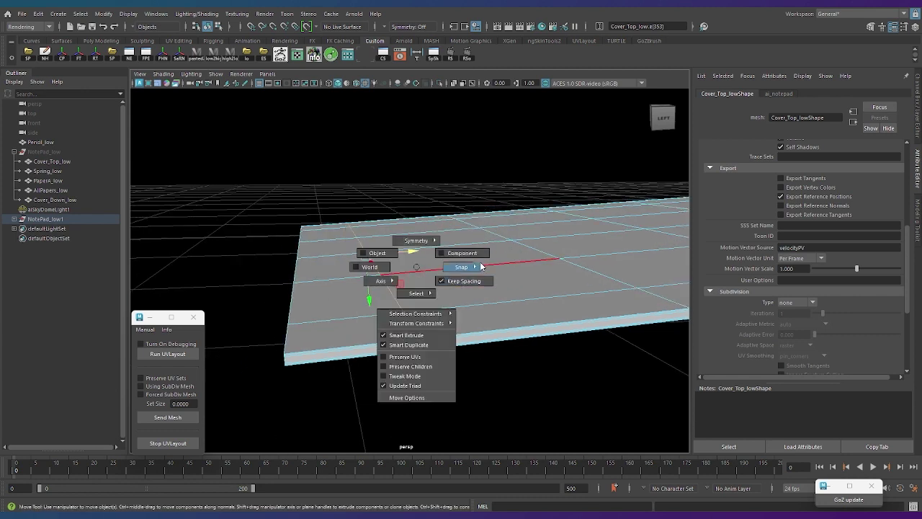
Select the full edge loop across the cover, apply Edit Edge Flow, and return to object mode
left_click_drag(329, 274, 416, 283, "alt")
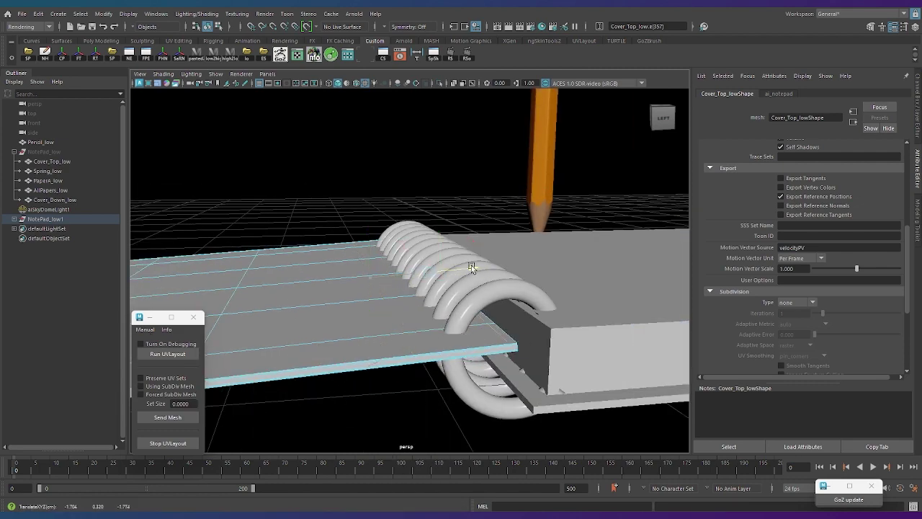
mouse_move(471, 265)
left_mouse_down("alt")
mouse_move(339, 319)
mouse_move(341, 422)
mouse_move(345, 193)
left_mouse_up("alt")
left_click(346, 193)
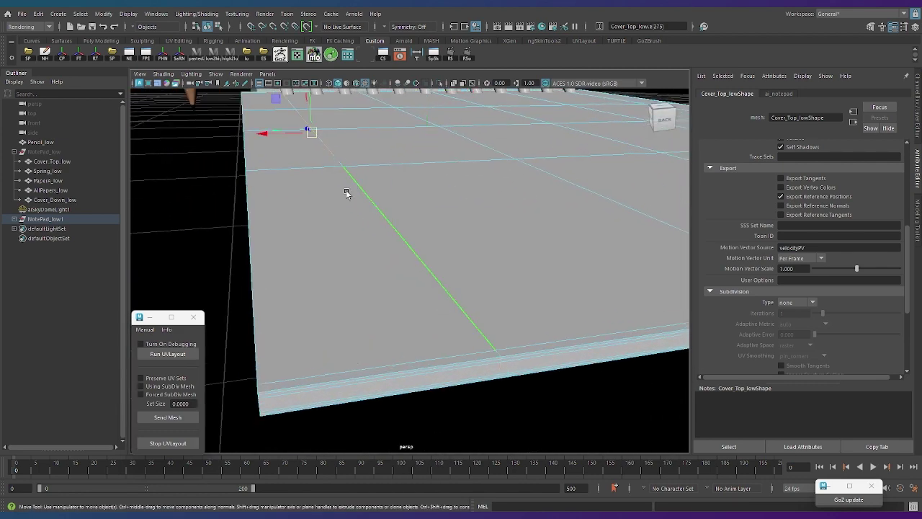
mouse_move(202, 150)
left_mouse_down("alt")
mouse_move(394, 243)
mouse_move(469, 186)
left_mouse_up("alt")
double_click(469, 185)
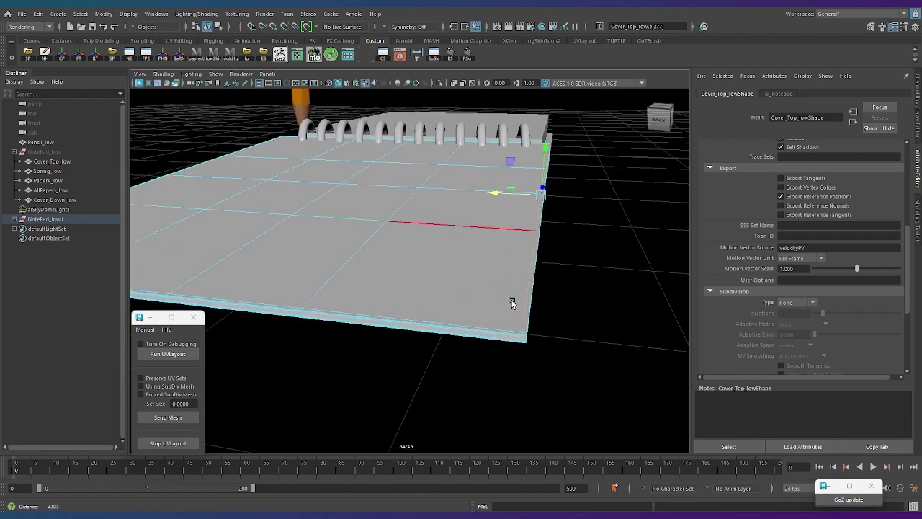
left_click_drag(512, 301, 302, 296, "alt")
right_click_drag(303, 298, 330, 373, "shift")
left_click_drag(330, 372, 317, 299, "alt")
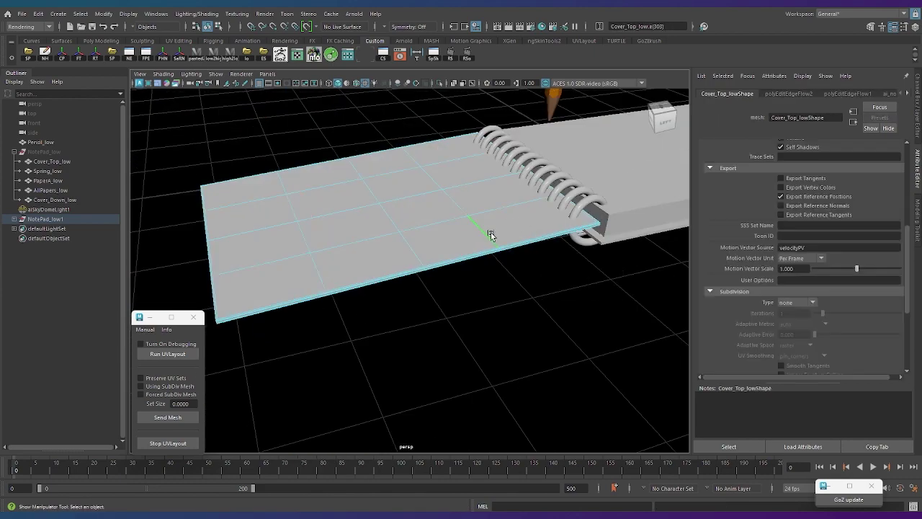
key("F8")
mouse_move(459, 268)
left_mouse_down("alt")
mouse_move(394, 334)
mouse_move(346, 362)
left_mouse_up("alt")
Smooth NotePad_low1 with 1 division and rename its parts from _low to _high
left_click(334, 338)
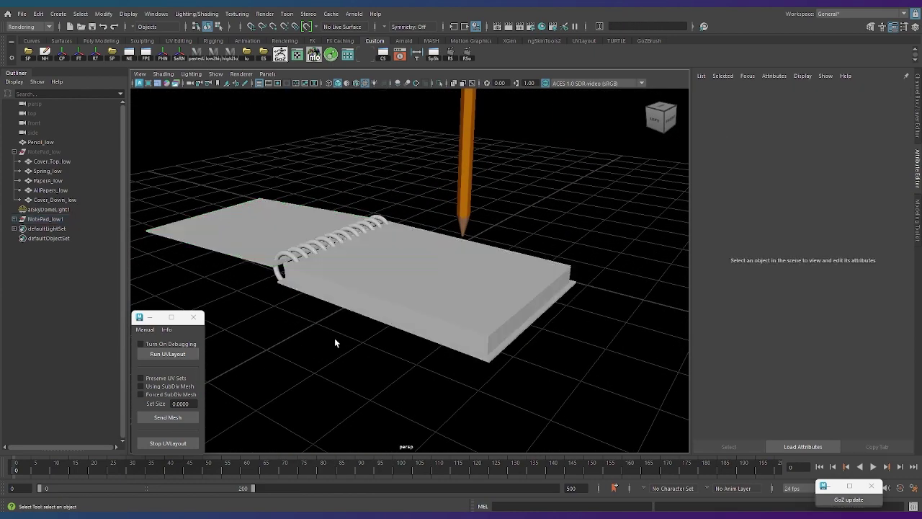
left_click(63, 219)
key("ctrl+h")
key("shift+h")
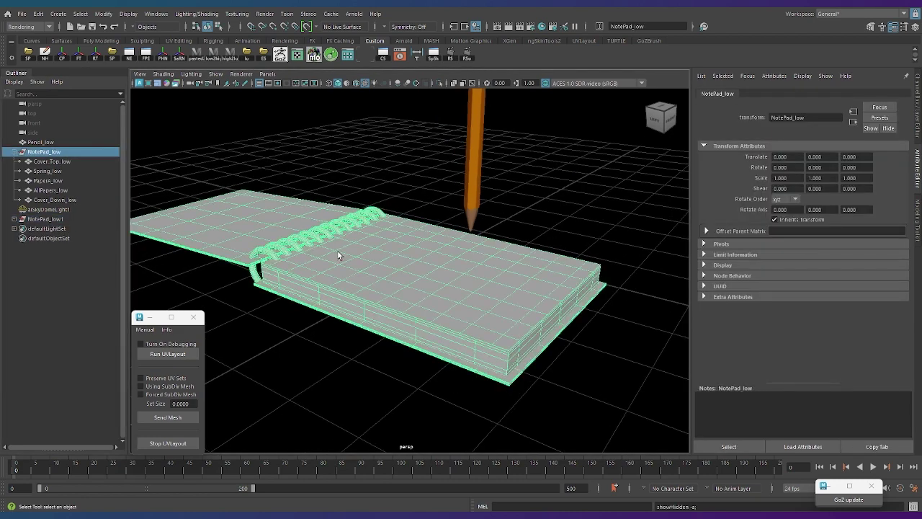
right_click_drag(350, 237, 341, 289)
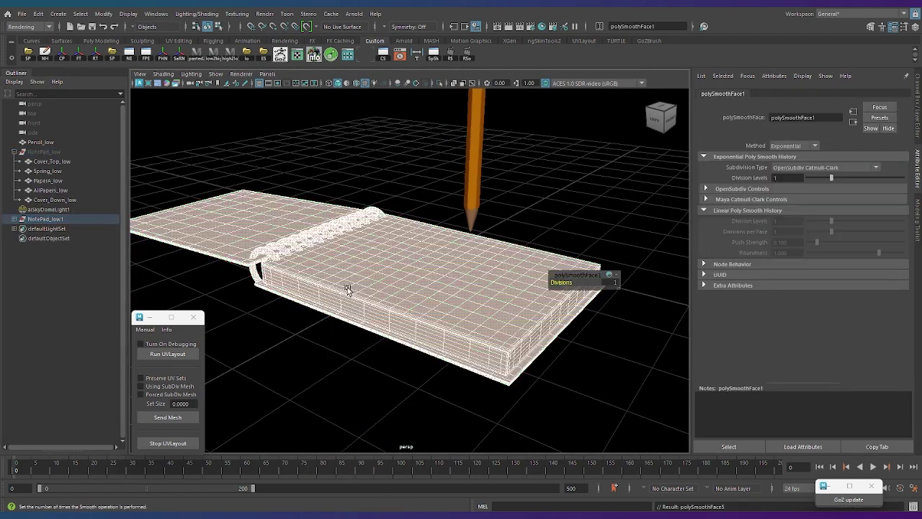
left_click_drag(341, 231, 346, 196, "alt")
left_click(14, 221)
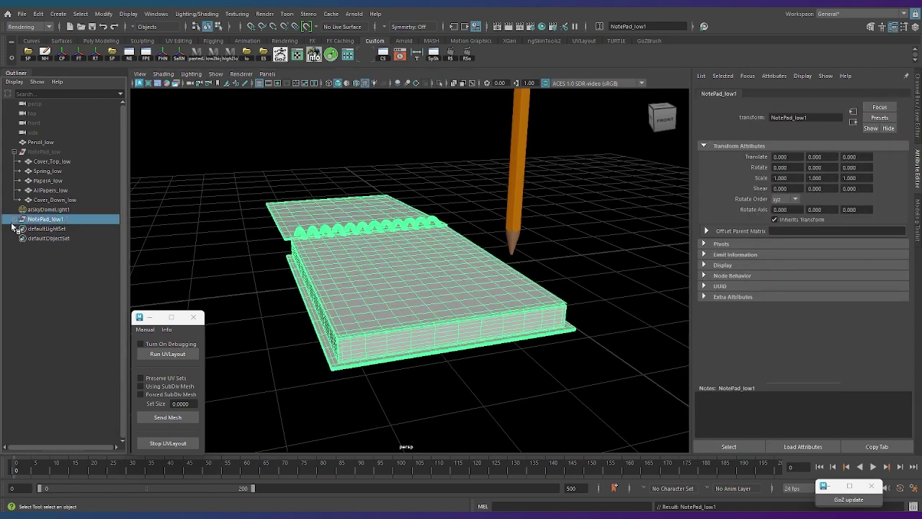
left_click(215, 54)
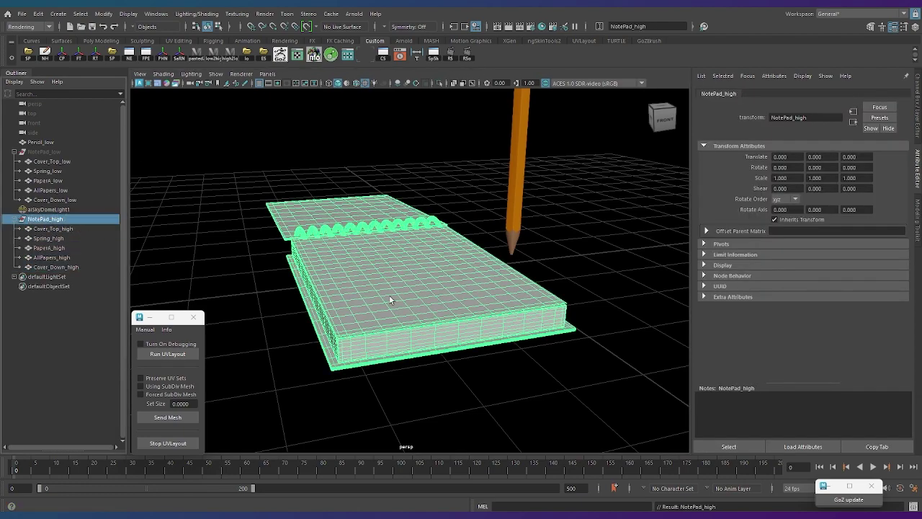
Export the selected _high meshes as Notepad_high.fbx
left_click(307, 320)
left_click_drag(52, 228, 55, 266)
left_click(101, 56)
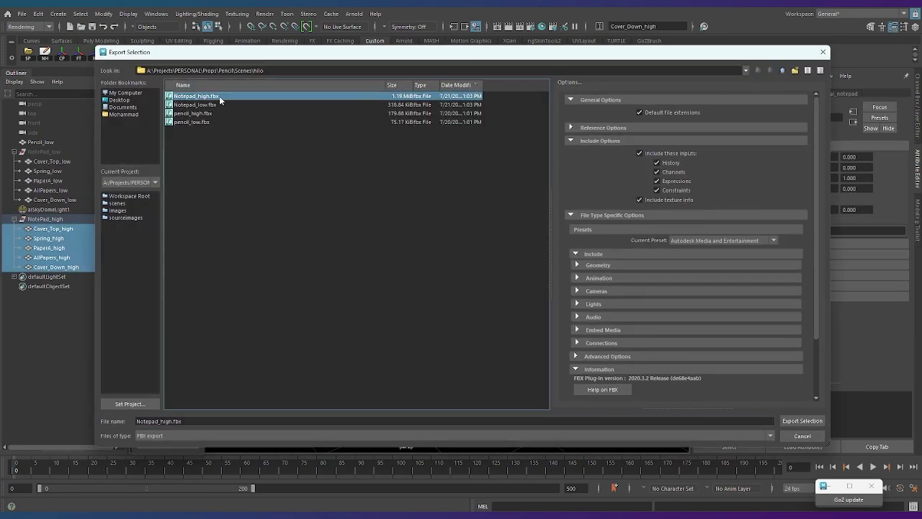
double_click(219, 96)
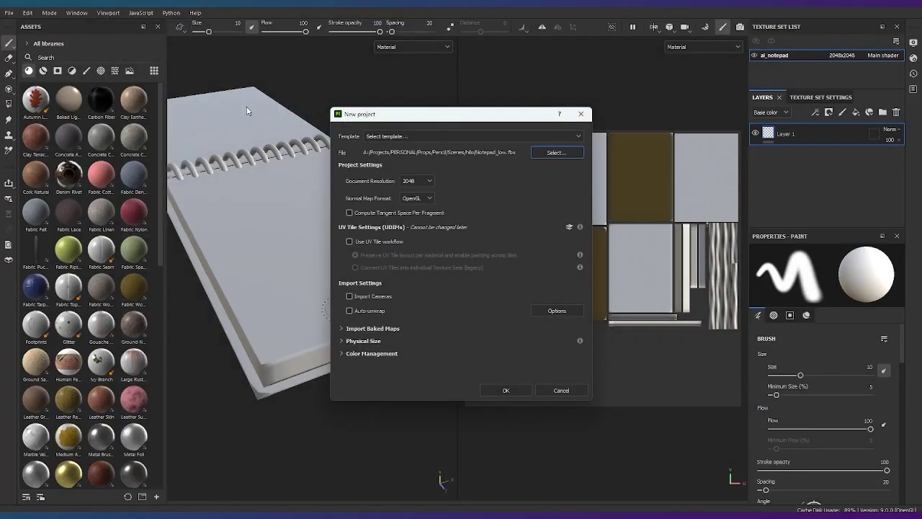
Set the Normal, Ambient occlusion, Curvature and Position bakers to By Mesh Name, then bake
left_click(706, 27)
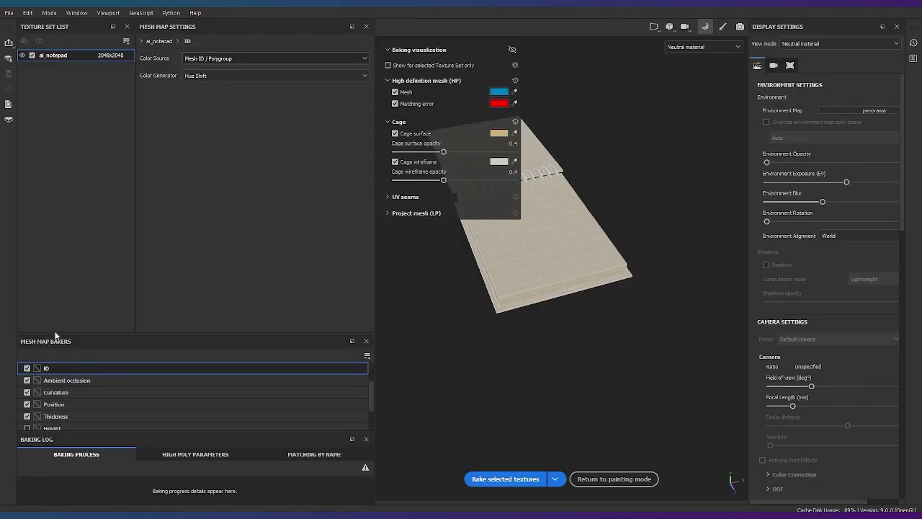
scroll(144, 393, "up", 2)
left_click(56, 368)
scroll(166, 299, "down", 1)
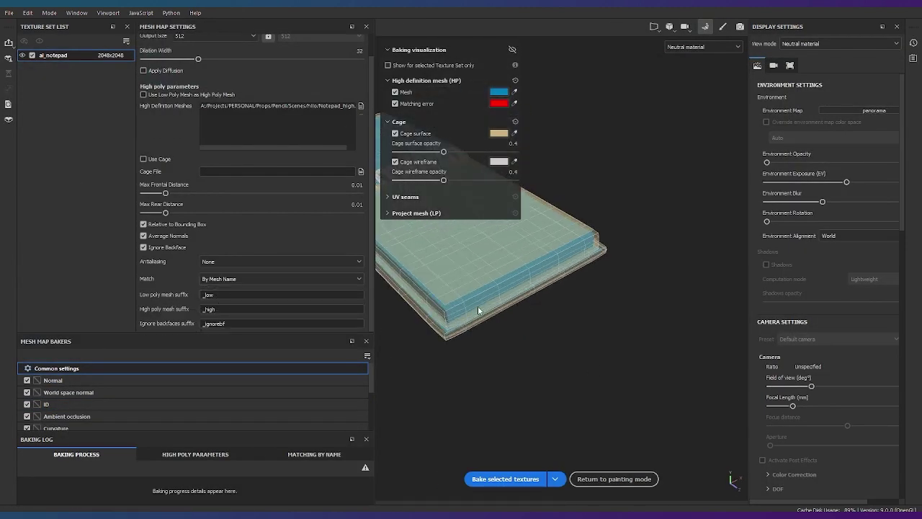
left_click_drag(478, 306, 589, 450, "alt")
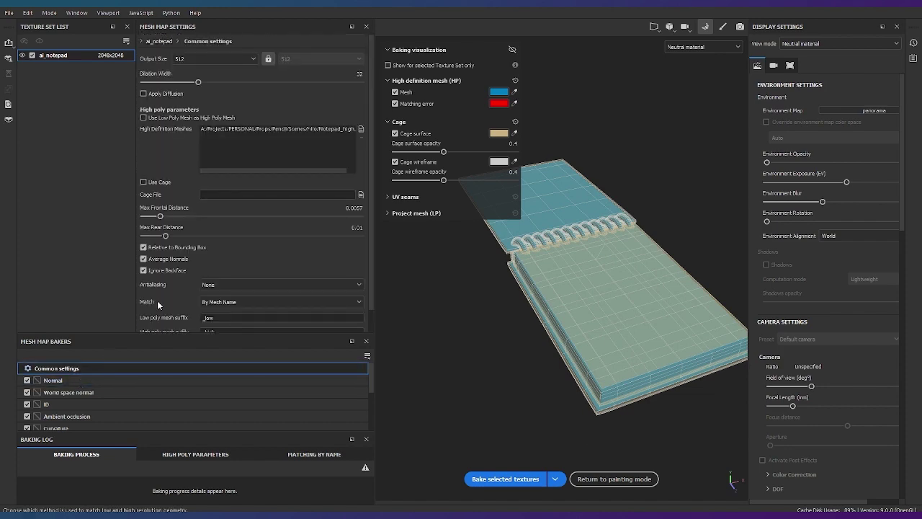
left_click(54, 381)
left_click(70, 416)
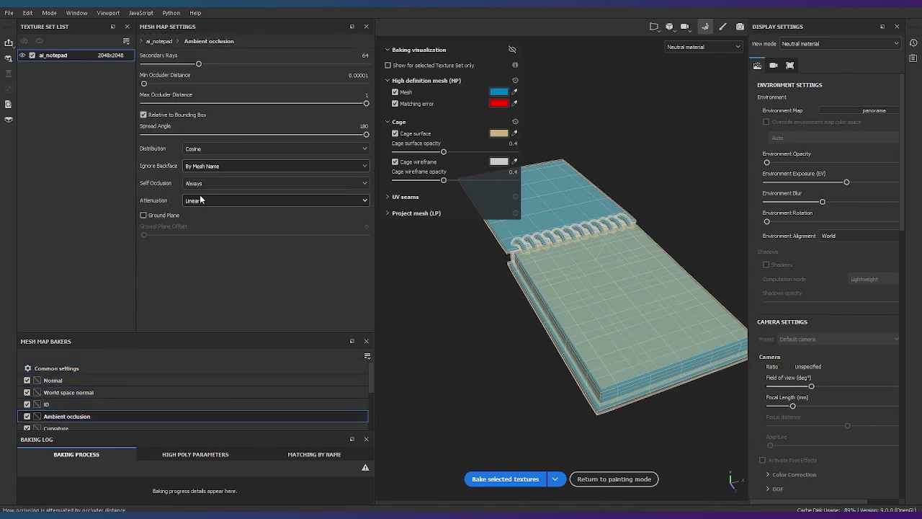
scroll(69, 415, "down", 1)
left_click(69, 415)
scroll(69, 415, "down", 1)
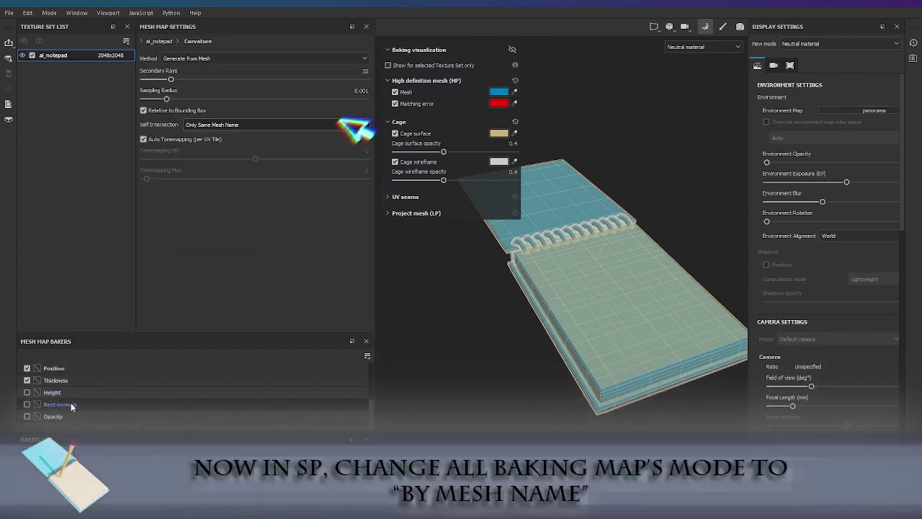
left_click(71, 414)
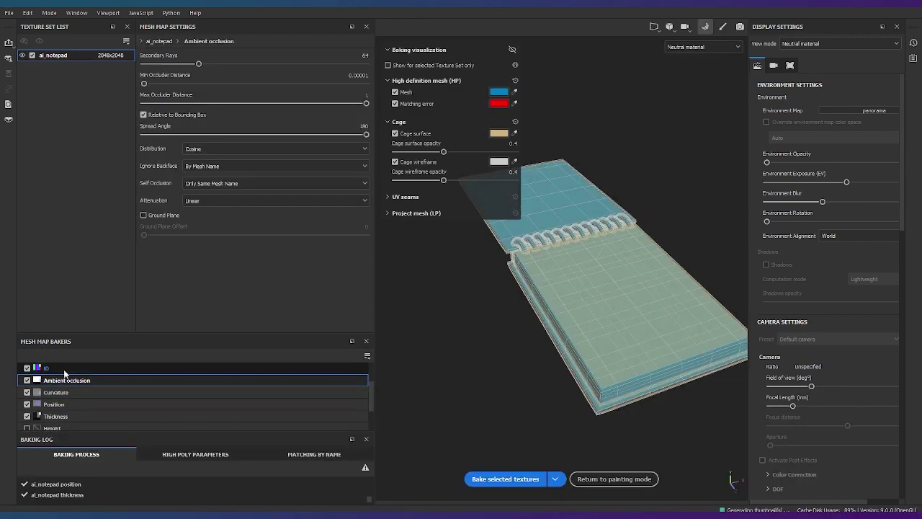
scroll(62, 369, "up", 2)
left_click(61, 369)
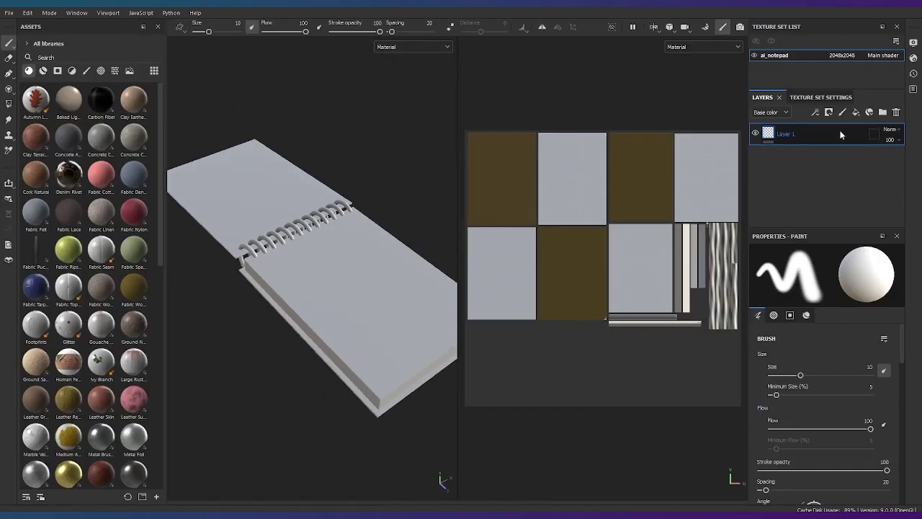
Rename the fill layer to Spring and give it metallic about 0.498 and roughness 0
double_click(791, 134)
type("Spring")
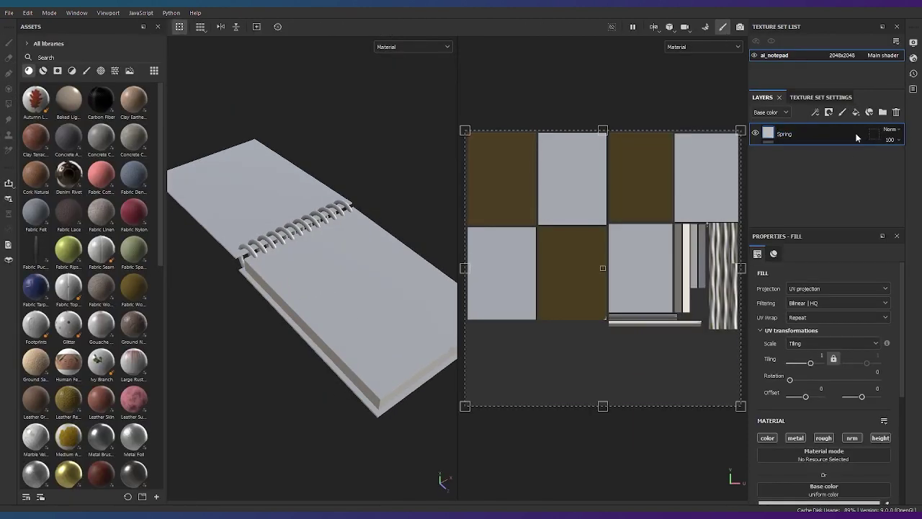
left_click(865, 134)
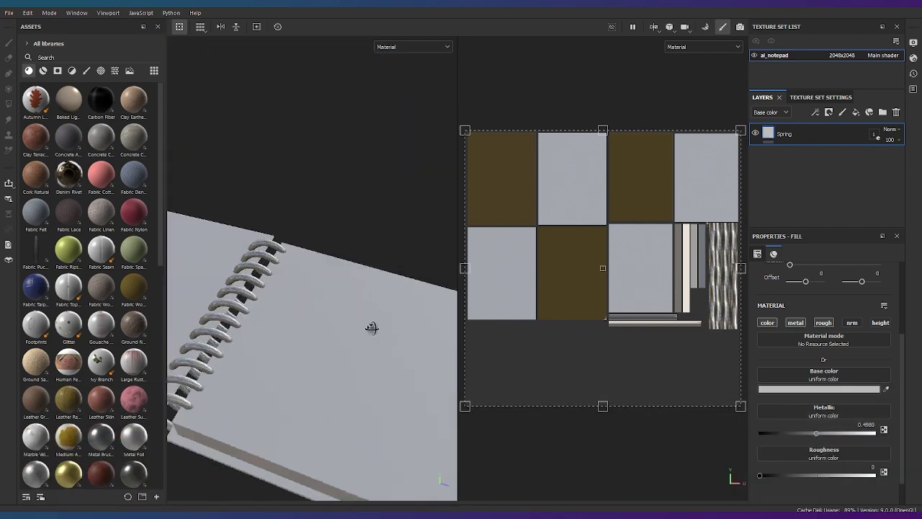
mouse_move(370, 325)
left_mouse_down("alt")
mouse_move(328, 317)
mouse_move(315, 294)
left_mouse_up("alt")
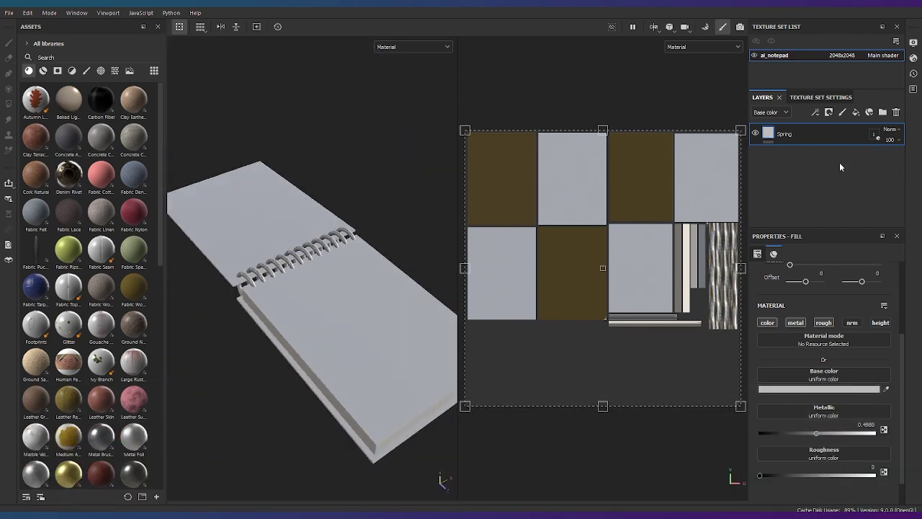
Mask the Cover layer to the two cover meshes, colour it F7FF3B, then add a masked Paper layer
left_click(874, 137)
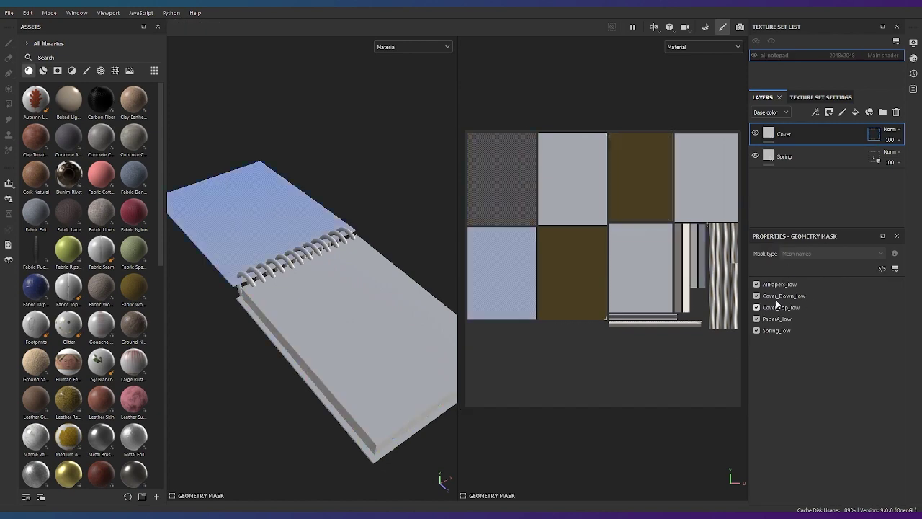
left_click(778, 303)
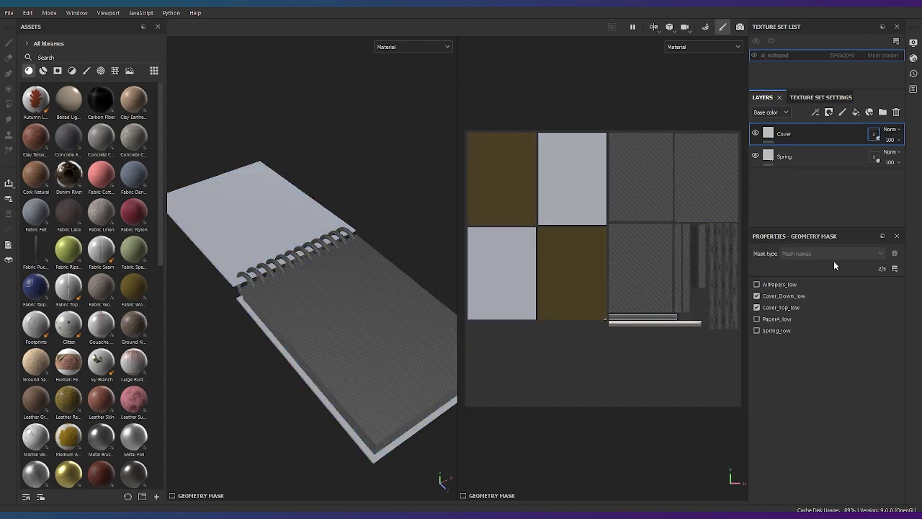
left_click(817, 359)
left_click(814, 431)
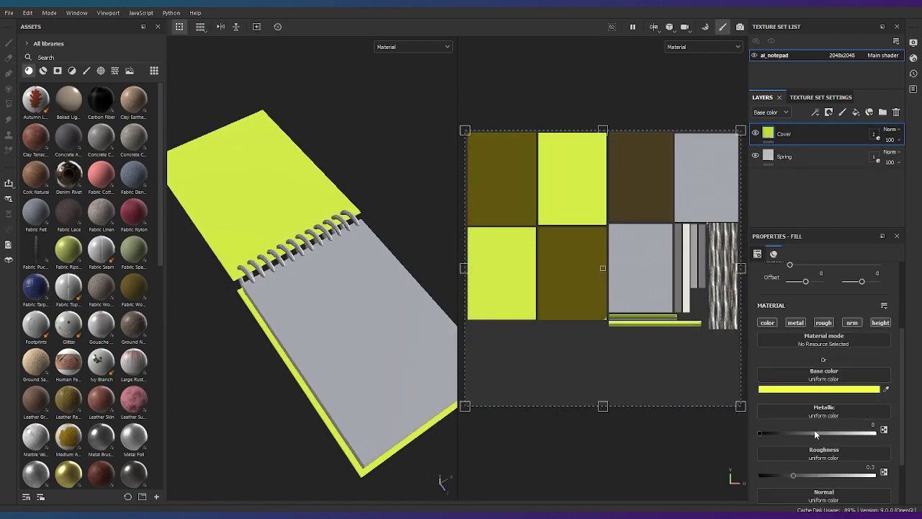
left_click_drag(814, 432, 826, 432)
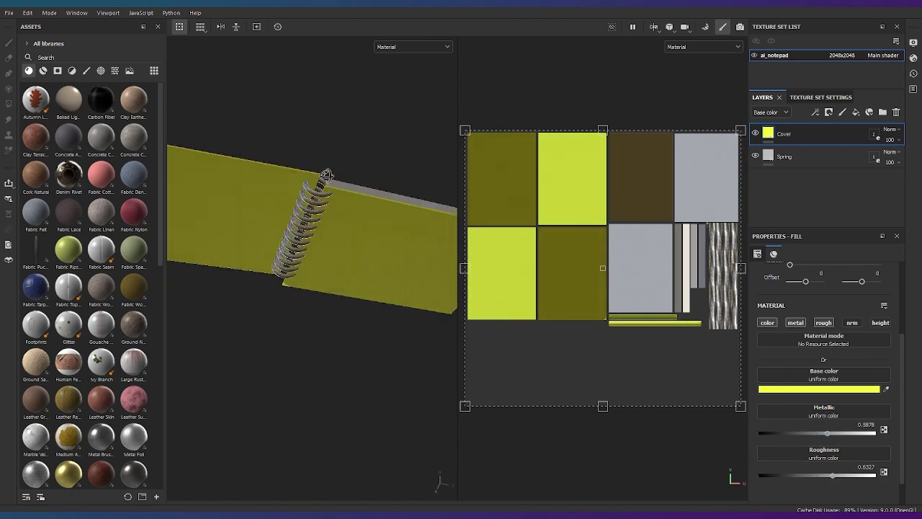
left_click(856, 112)
left_click(873, 134)
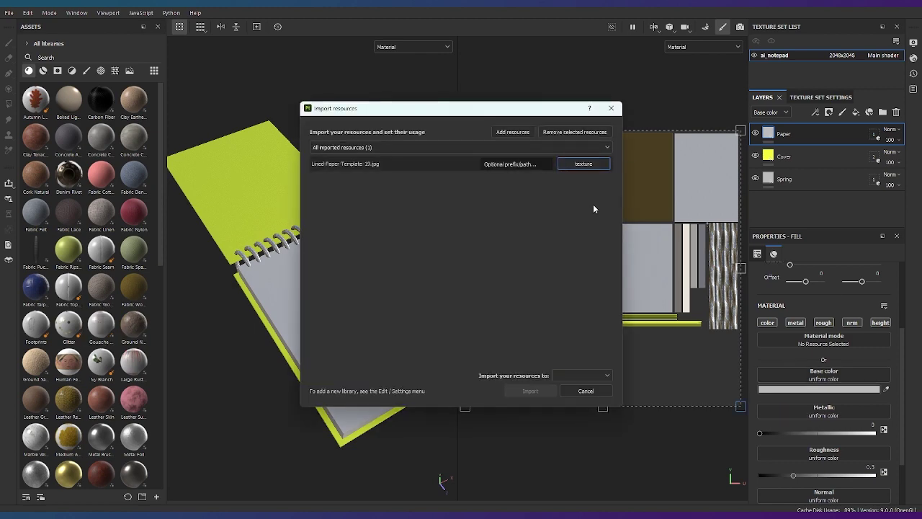
Use Lined-Paper-Template-19 as the Paper base colour, tiled about 4.24 × 2.45 to fit the sheets
left_click(536, 391)
left_click_drag(840, 417, 839, 381)
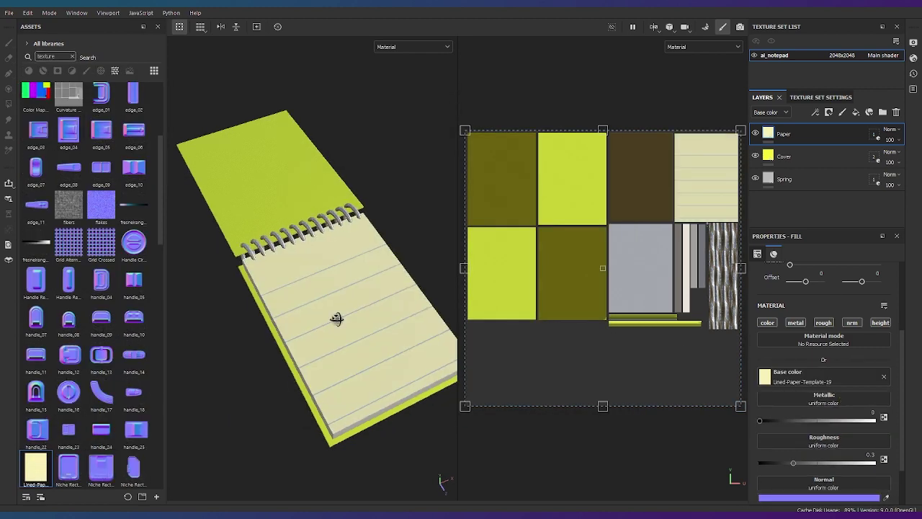
left_click_drag(790, 335, 812, 335)
scroll(274, 343, "up", 5)
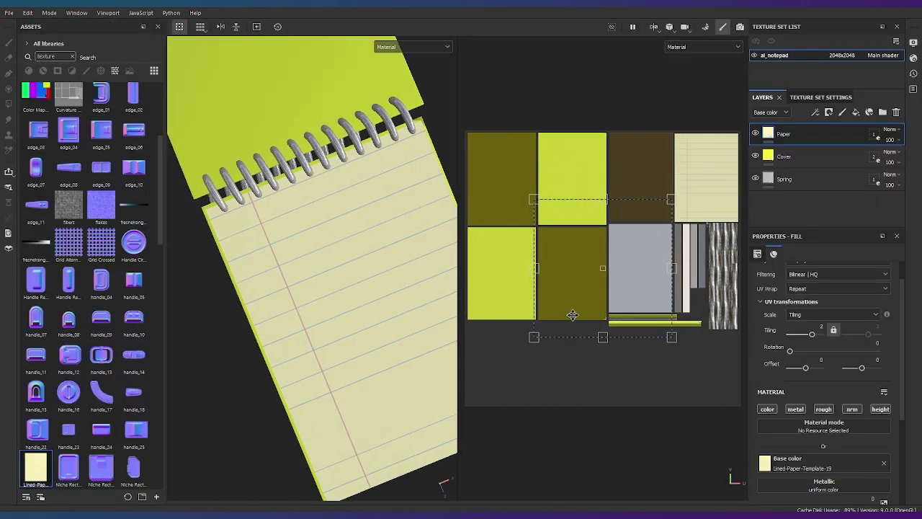
left_click_drag(597, 266, 712, 225)
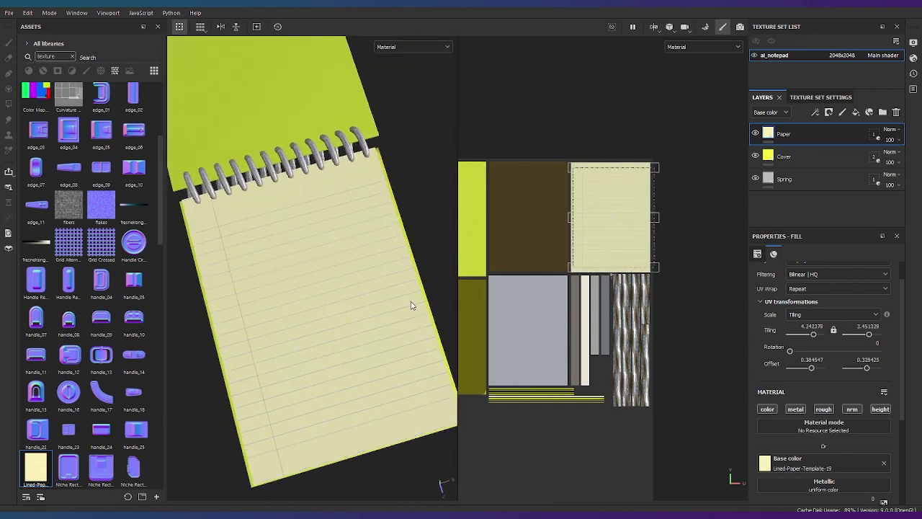
left_click_drag(327, 267, 358, 355, "alt")
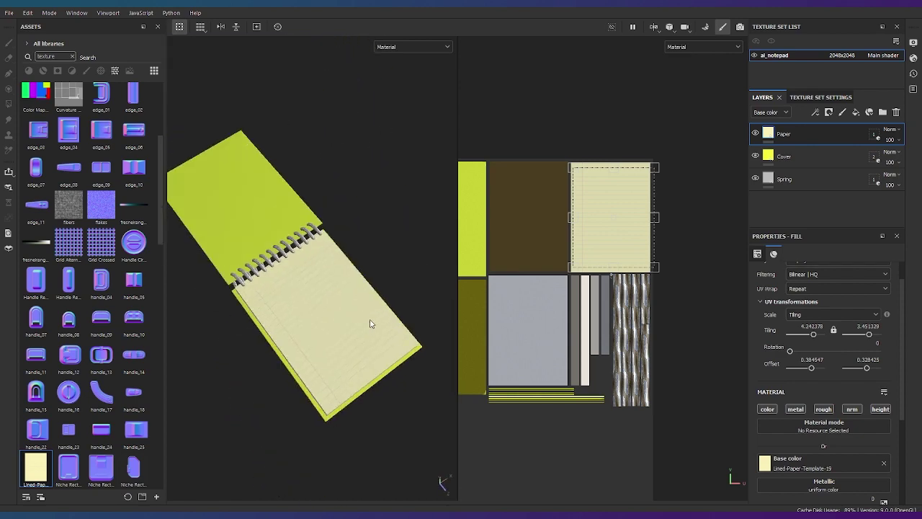
Change the Cover copy 1 base colour to cyan
left_click(819, 475)
left_click_drag(844, 356, 844, 411)
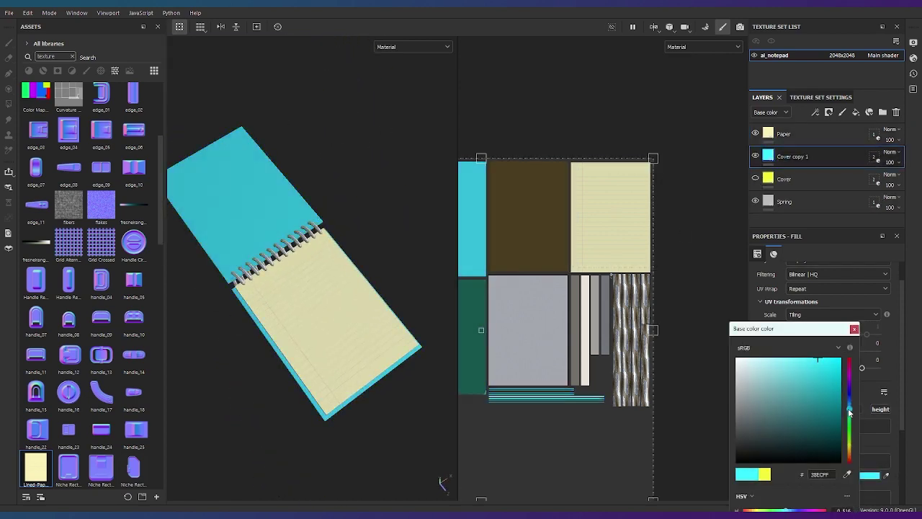
left_click(351, 341)
scroll(350, 341, "up", 2)
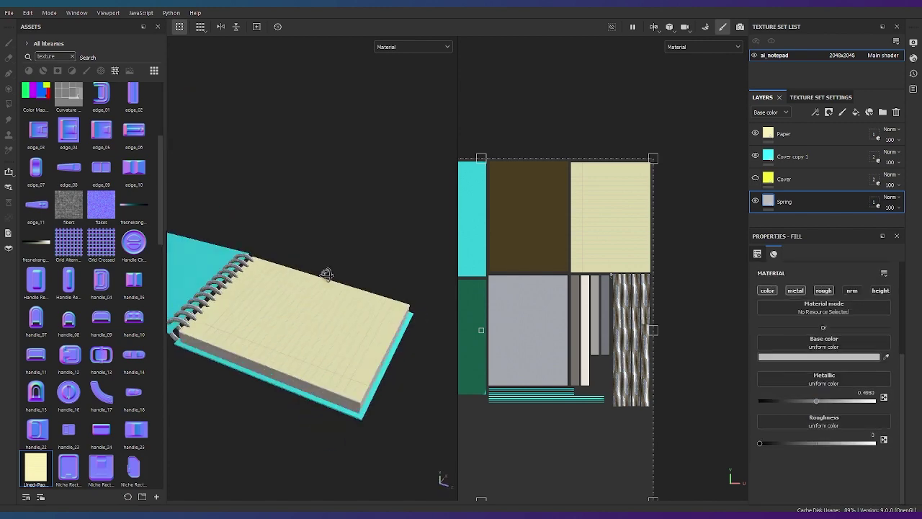
mouse_move(325, 274)
left_mouse_down("alt")
mouse_move(350, 324)
mouse_move(259, 325)
left_mouse_up("alt")
Raise the Spring layer's metallic to about 0.84 and lower roughness to about 0.15
left_click(819, 357)
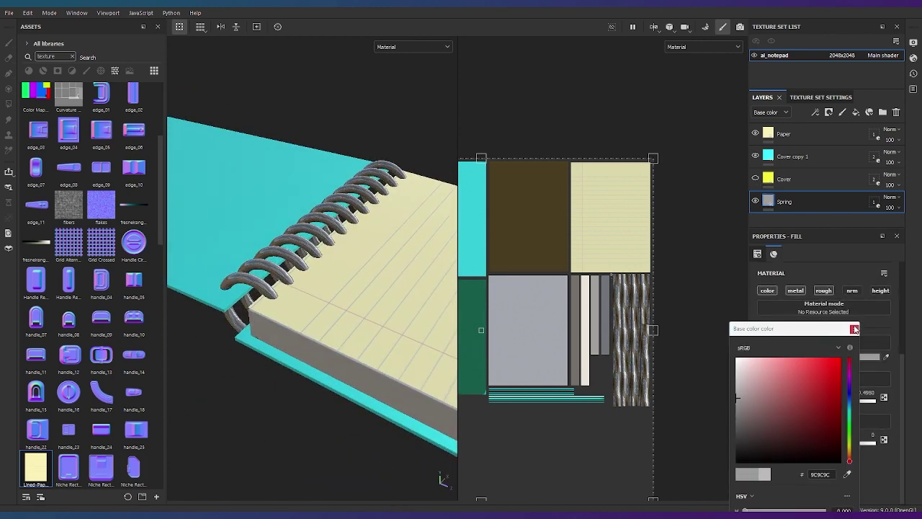
left_click(854, 329)
left_click(864, 400)
left_click_drag(798, 444, 763, 443)
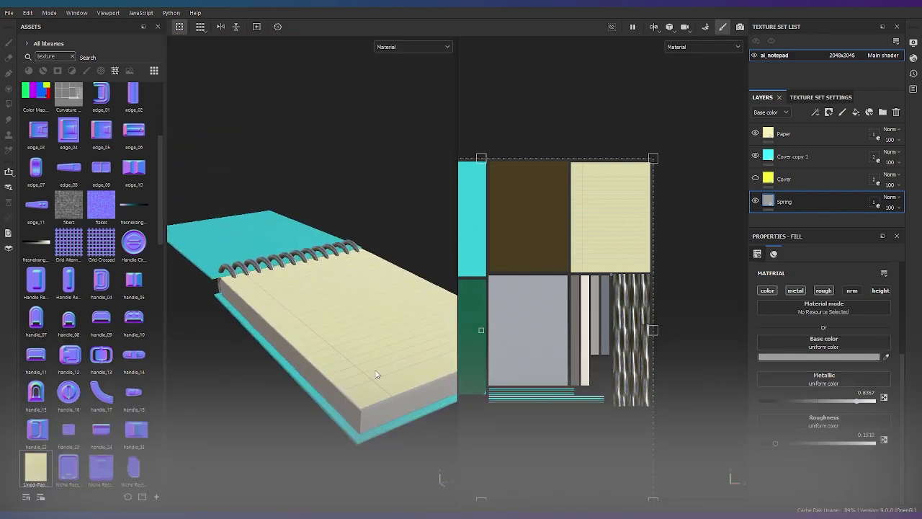
left_click(582, 375)
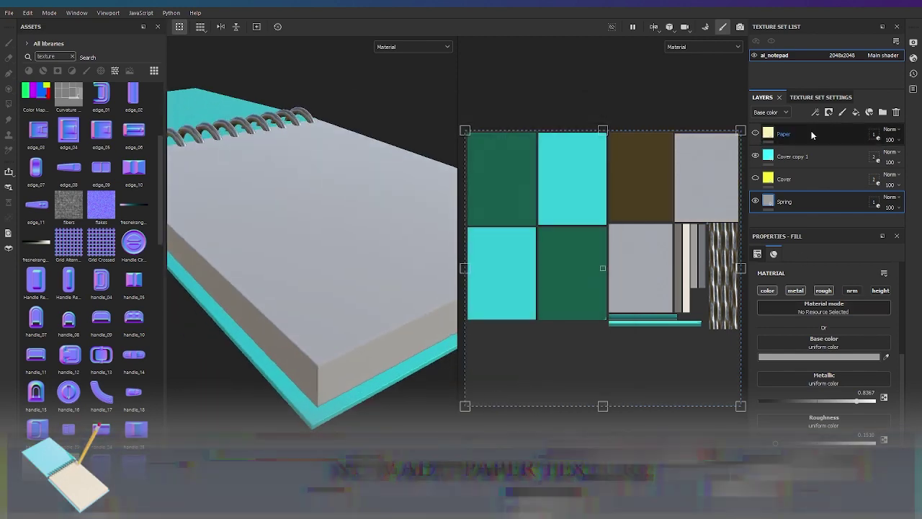
Give AllPapers the istockphoto paper texture, masked to the paper stack and rotated 90 degrees
left_click(811, 135)
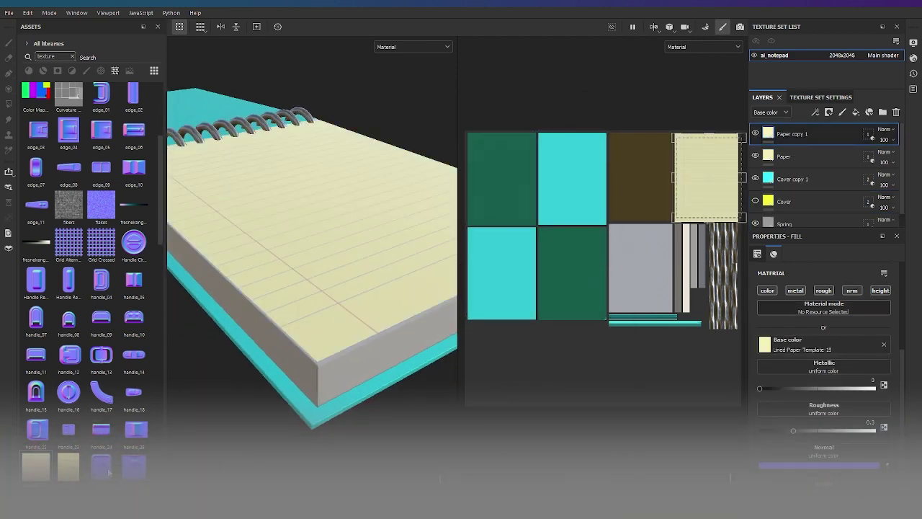
left_click_drag(108, 472, 814, 351)
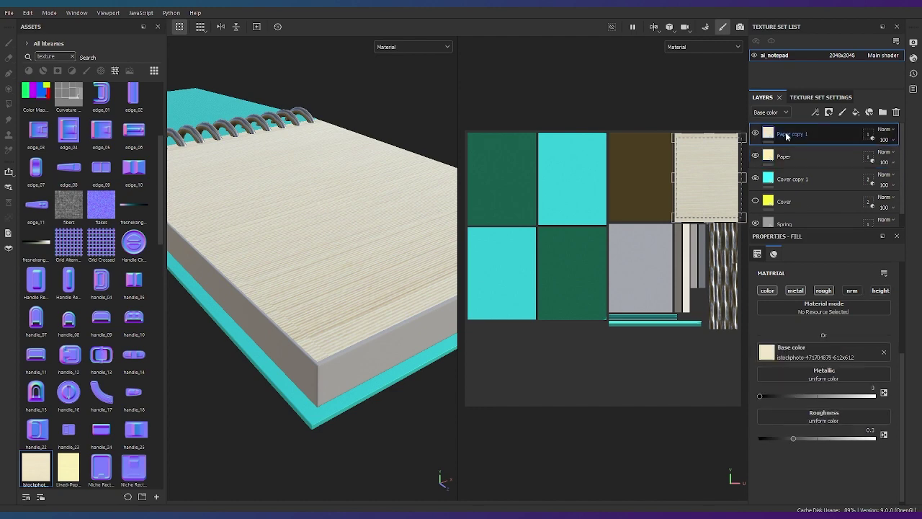
type("AllPapers")
left_click(812, 138)
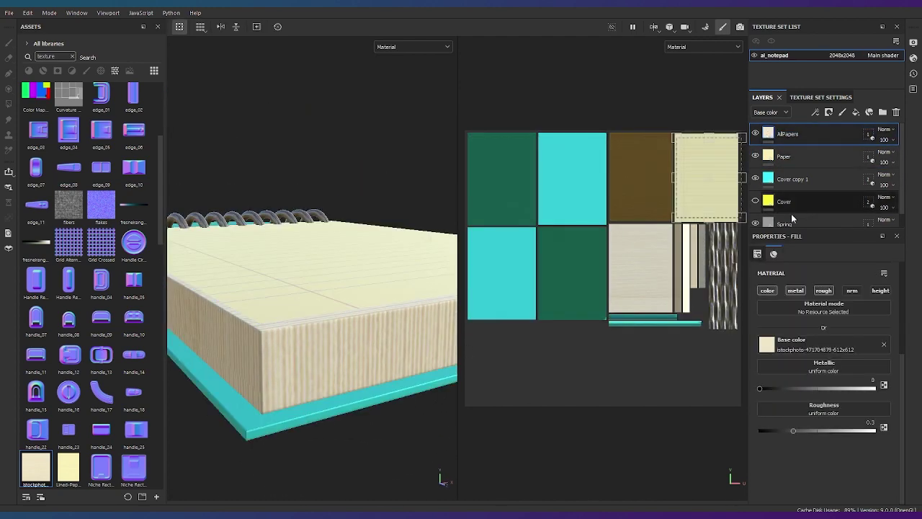
type("90")
key("Return")
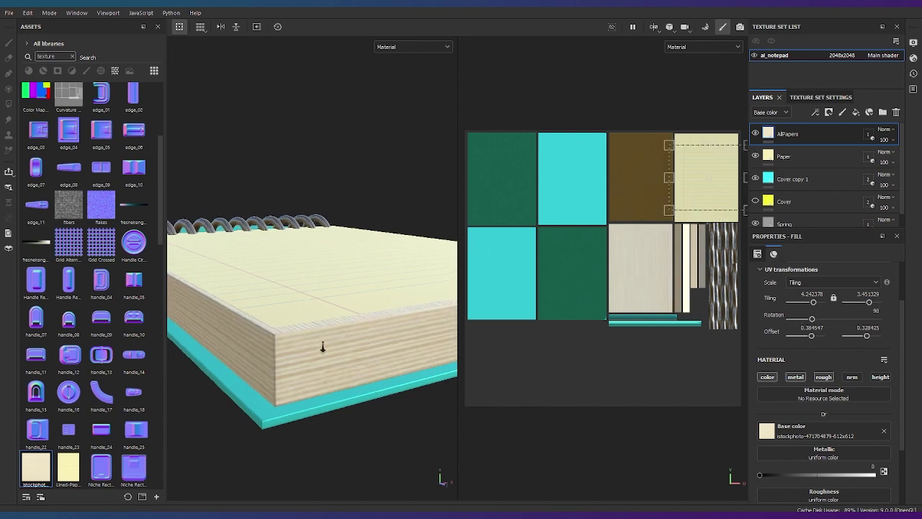
scroll(720, 380, "up", 3)
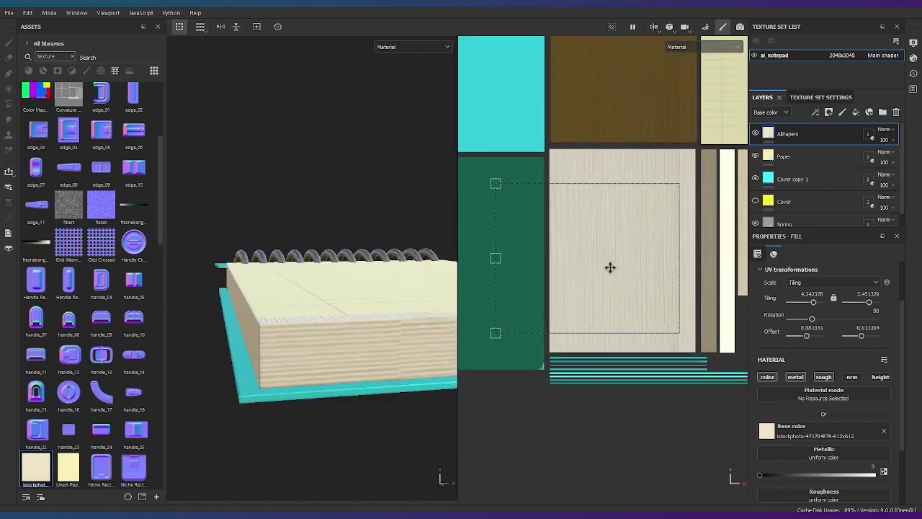
mouse_move(249, 398)
left_mouse_down("alt")
mouse_move(270, 415)
mouse_move(220, 264)
left_mouse_up("alt")
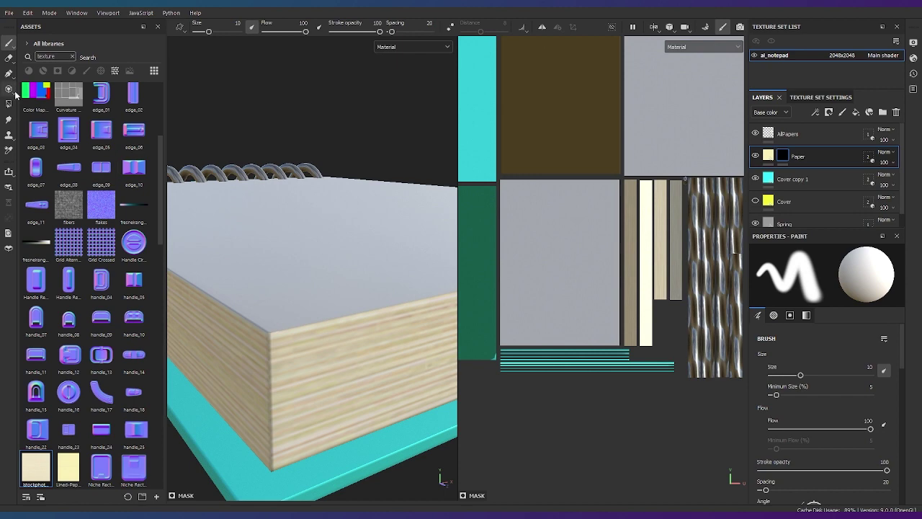
Pick the polygon fill tool, check the UV layout, and get a close side view of the page stack
left_click(9, 103)
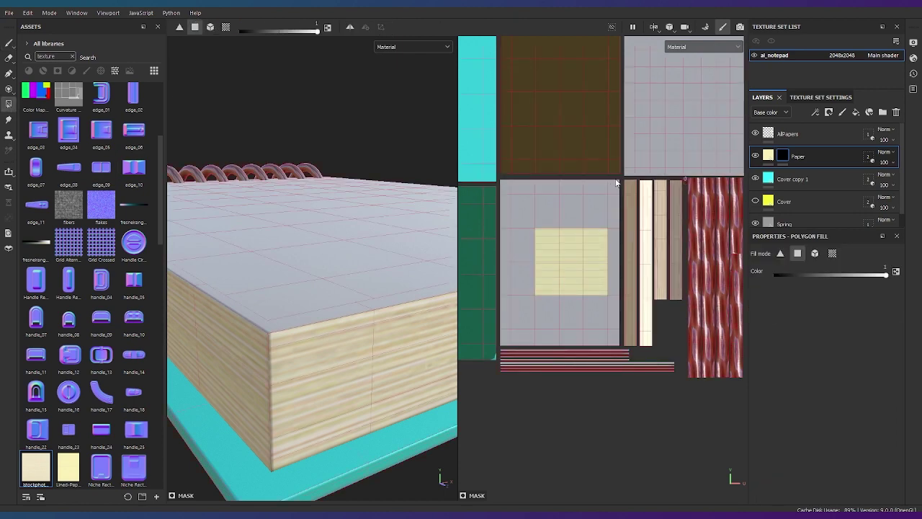
scroll(615, 183, "up", 2)
key("F3")
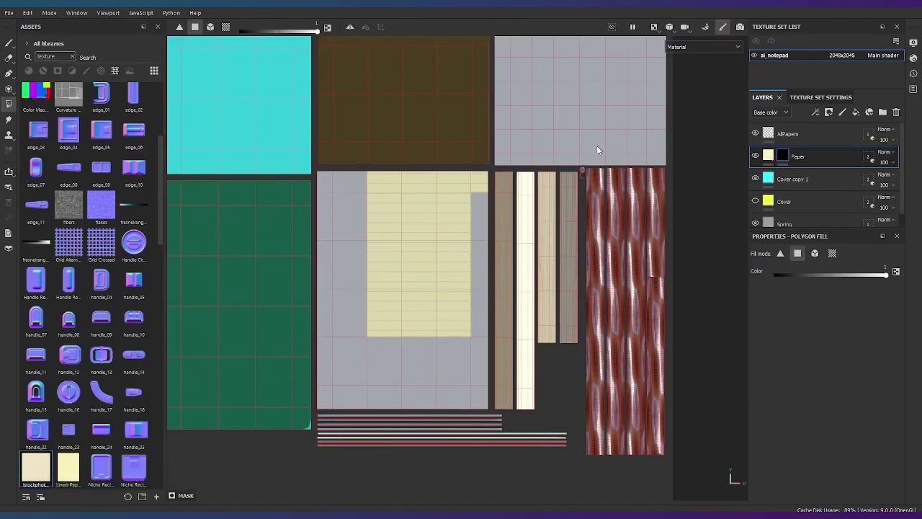
scroll(597, 145, "up", 2)
scroll(511, 239, "up", 2)
scroll(368, 396, "down", 2)
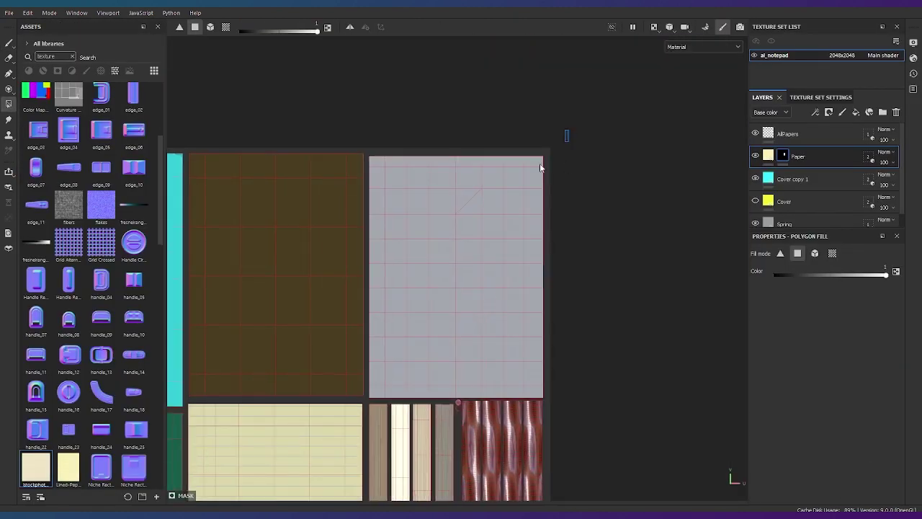
scroll(526, 175, "down", 2)
key("e")
key("F1")
key("F3")
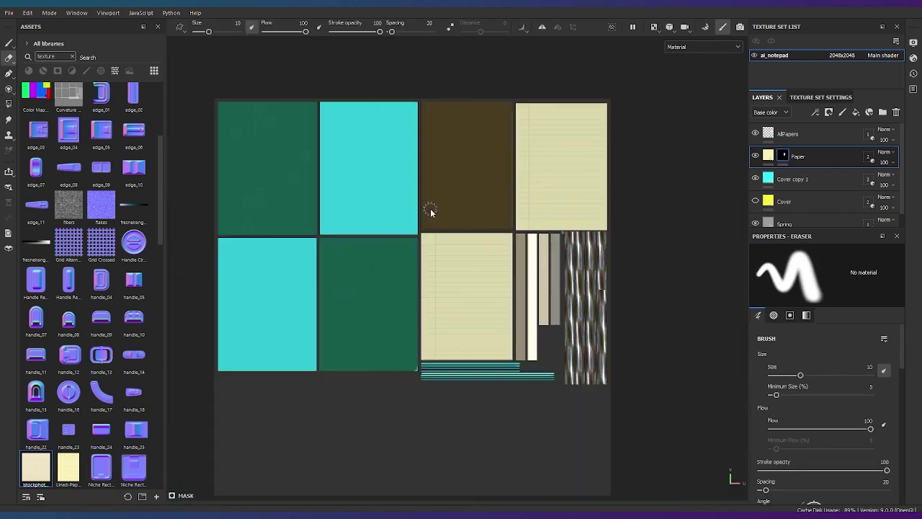
key("F1")
left_click_drag(600, 289, 339, 206, "alt")
scroll(339, 216, "up", 3)
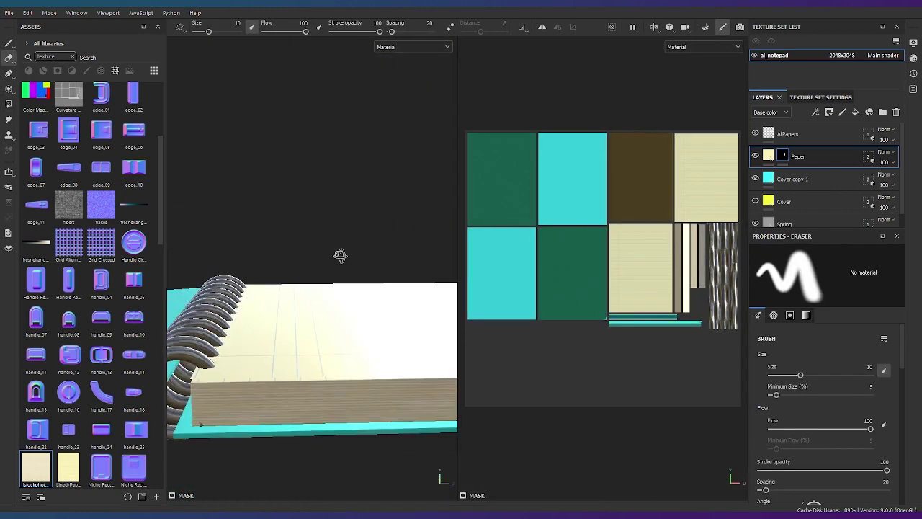
left_click_drag(339, 255, 350, 204, "alt")
Adjust the UV tiling and offset of the AllPapers fill layer on the page edges
left_click(788, 133)
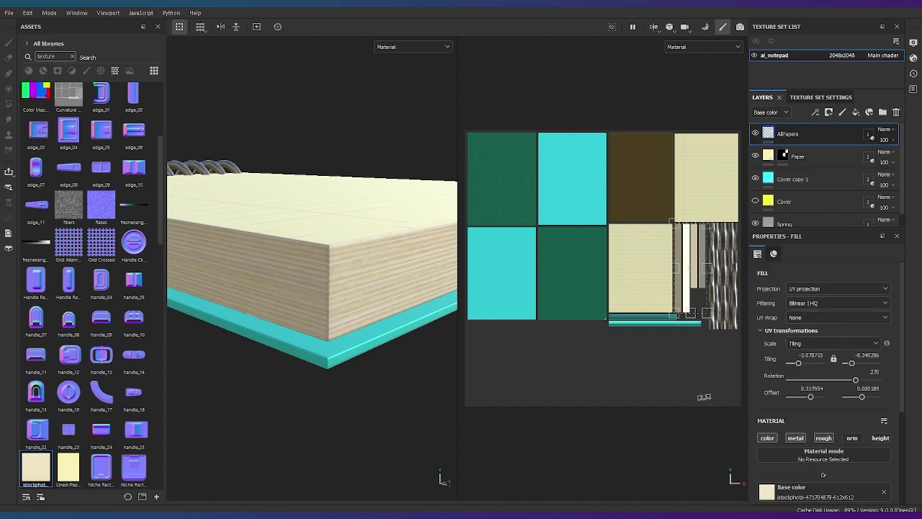
scroll(629, 295, "up", 1)
scroll(628, 295, "up", 3)
left_click_drag(629, 295, 632, 295)
scroll(647, 299, "up", 2)
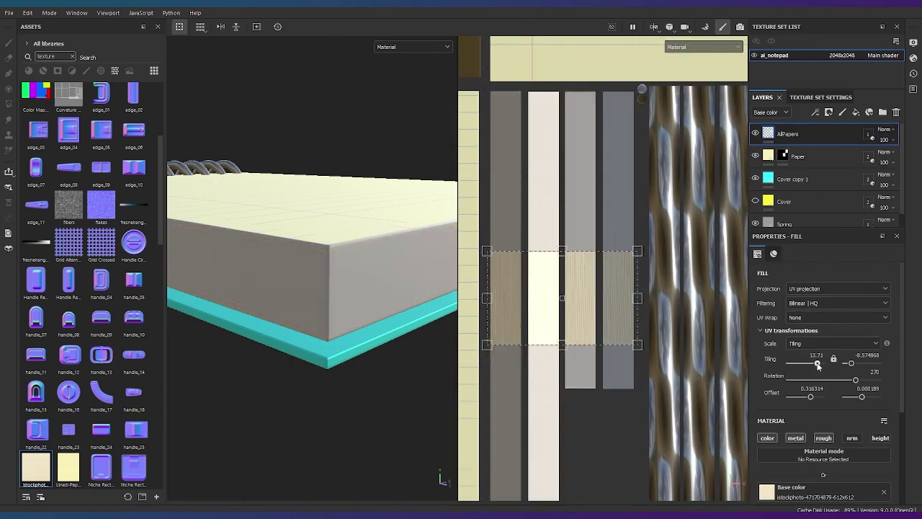
Fit the whole notepad in a top view and preview it in the Iray renderer
left_click_drag(325, 237, 249, 255, "alt")
key("f")
scroll(589, 281, "up", 2)
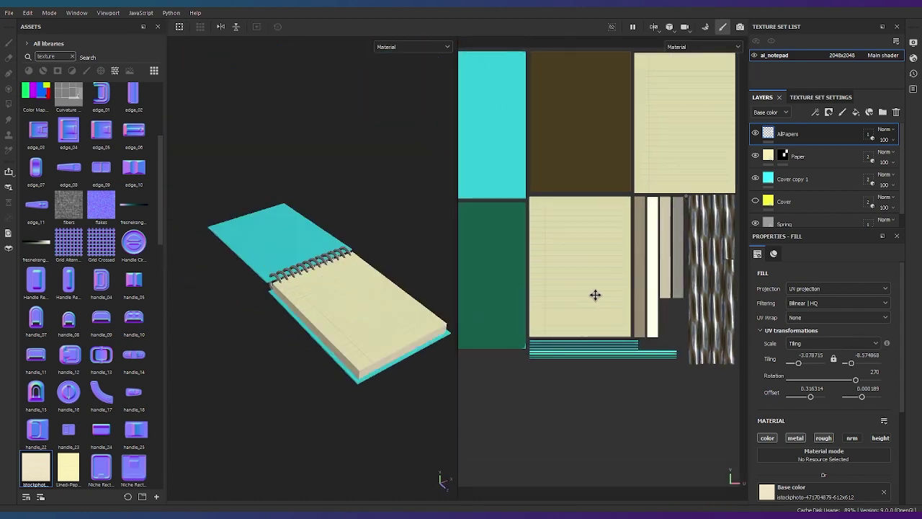
scroll(595, 294, "up", 2)
scroll(562, 323, "up", 1)
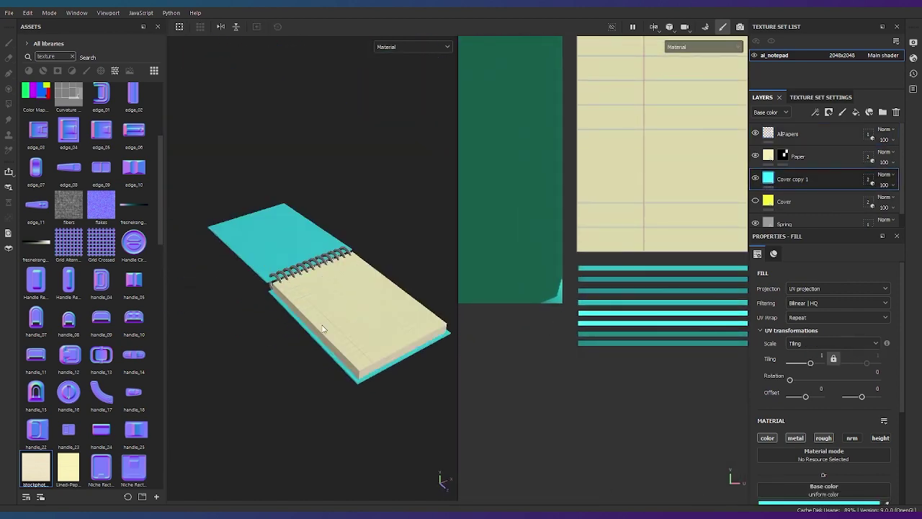
key("F10")
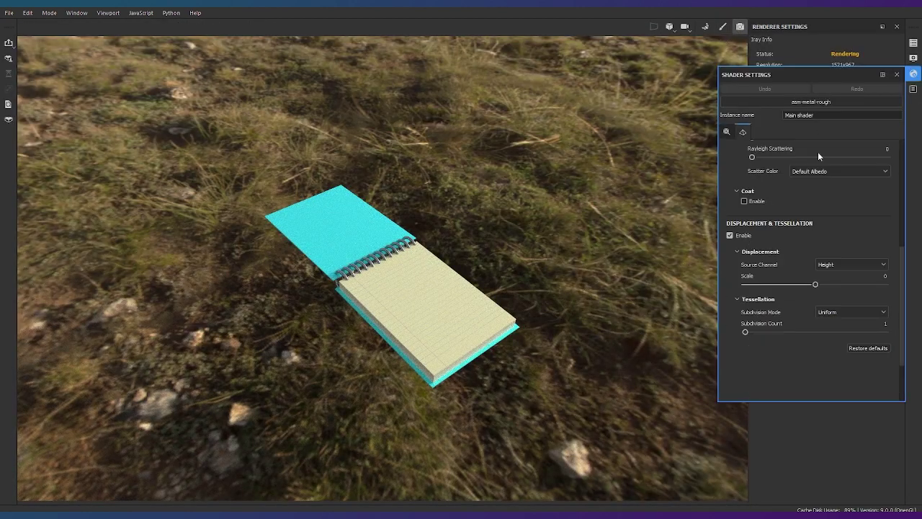
Replace the Iray environment backdrop with a plain grey background
key("F9")
left_click(835, 206)
scroll(799, 283, "down", 3)
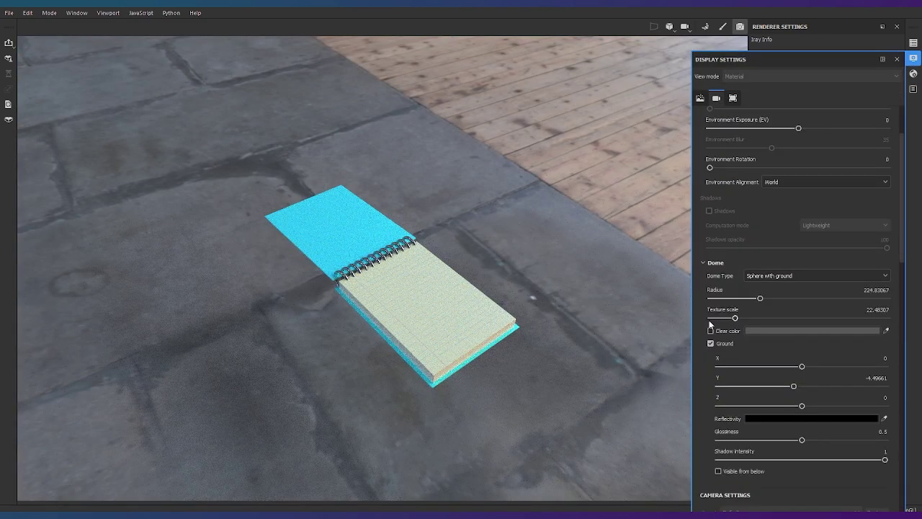
left_click(710, 322)
scroll(710, 322, "down", 3)
scroll(736, 407, "down", 3)
Enable post effects with lens distortion and apply the sRGB colour profile
left_click(735, 404)
scroll(735, 407, "down", 3)
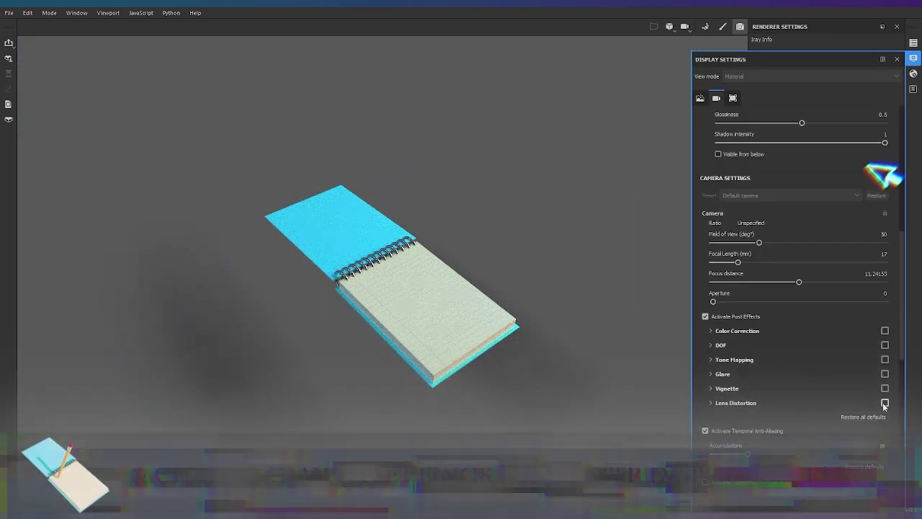
left_click(756, 402)
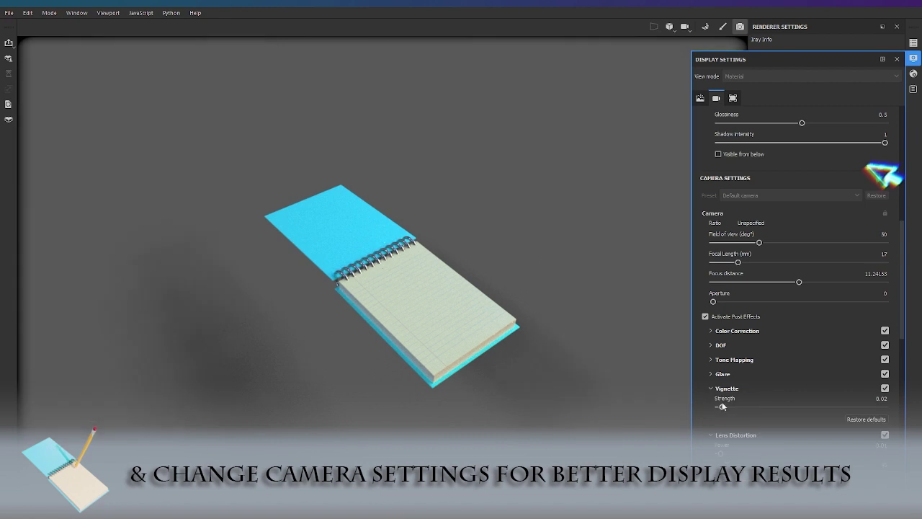
scroll(723, 389, "down", 2)
scroll(725, 324, "down", 5)
left_click(706, 286)
left_click(792, 306)
left_click(844, 394)
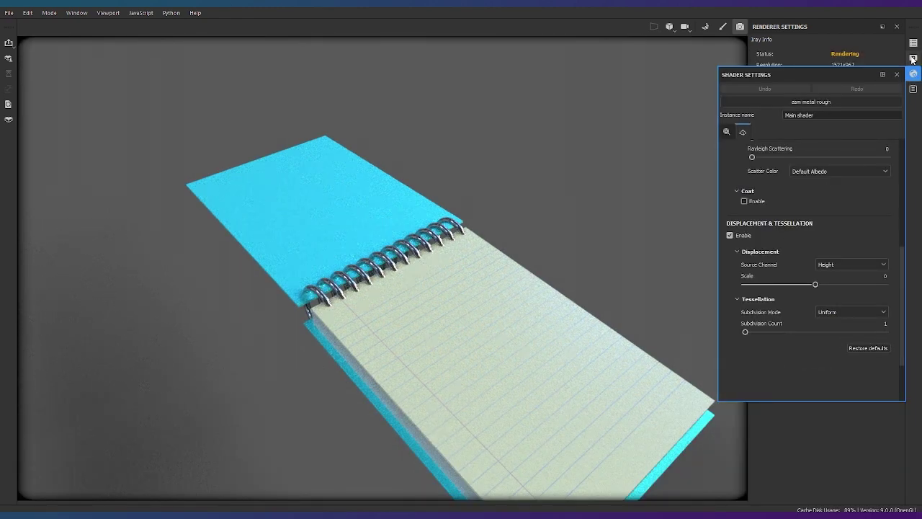
Return to the Material view of the notepad and open the texture export settings
left_click(913, 59)
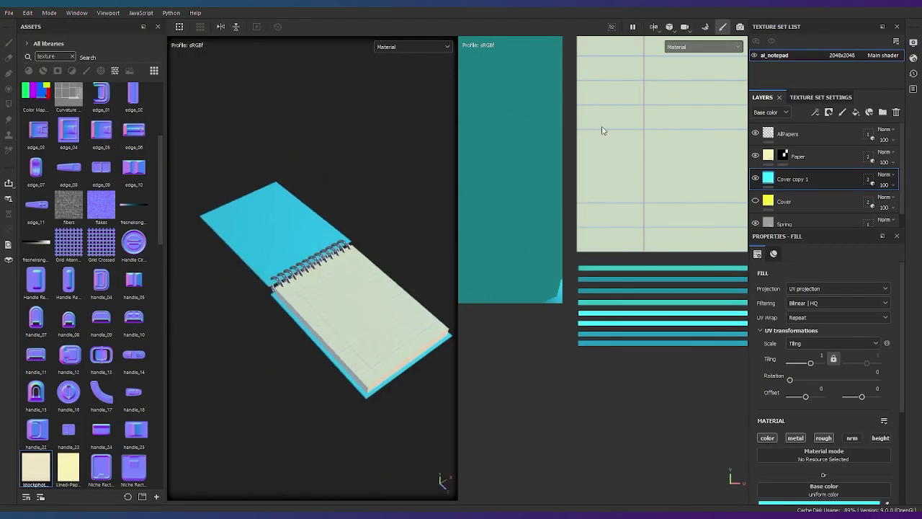
key("F2")
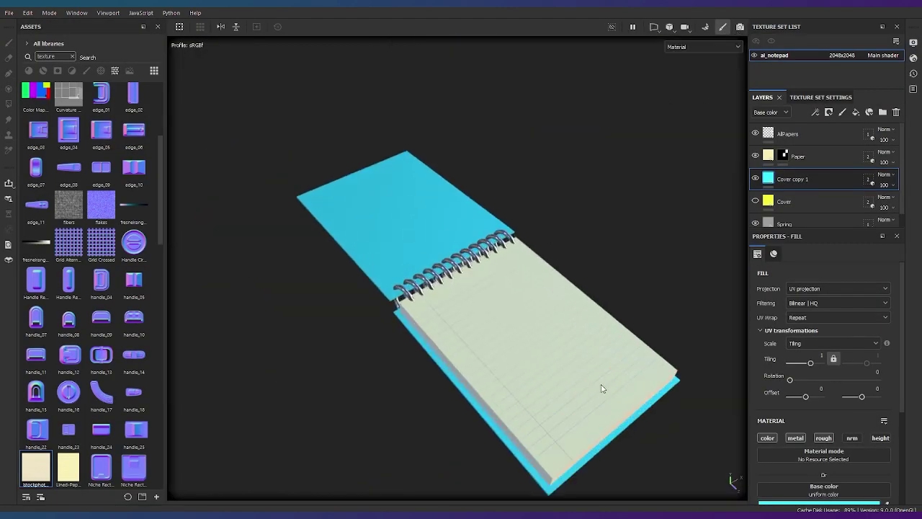
key("ctrl+shift+e")
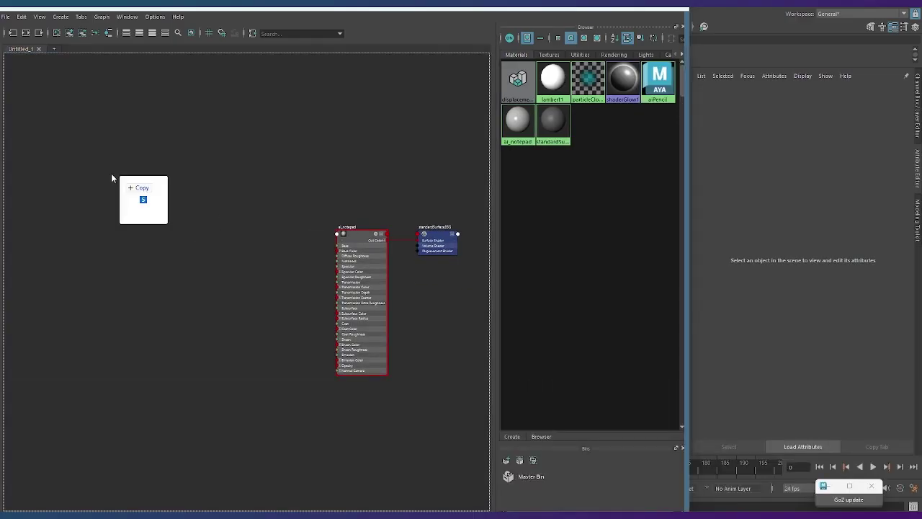
Bring the exported PNG maps into Hypershade and check the normal and metallic file nodes feeding ai_notepad
left_click_drag(111, 178, 354, 208)
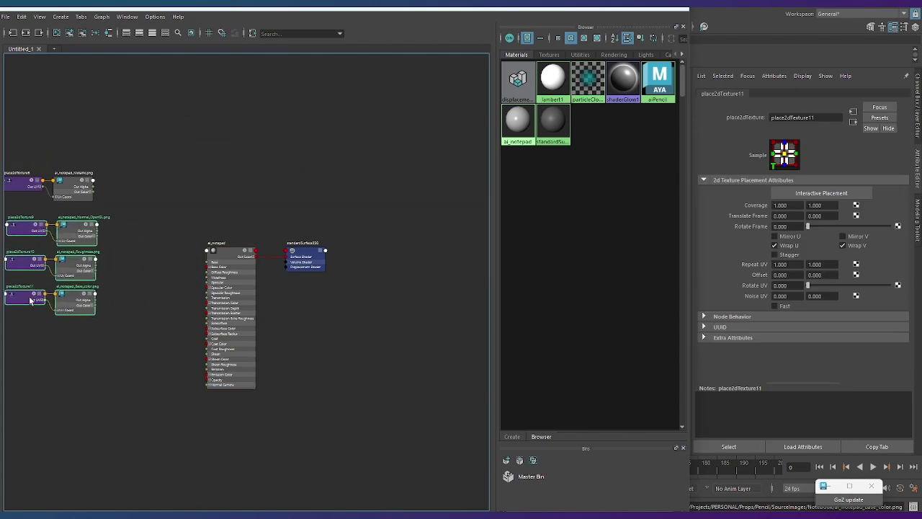
left_click(231, 245)
scroll(317, 216, "up", 5)
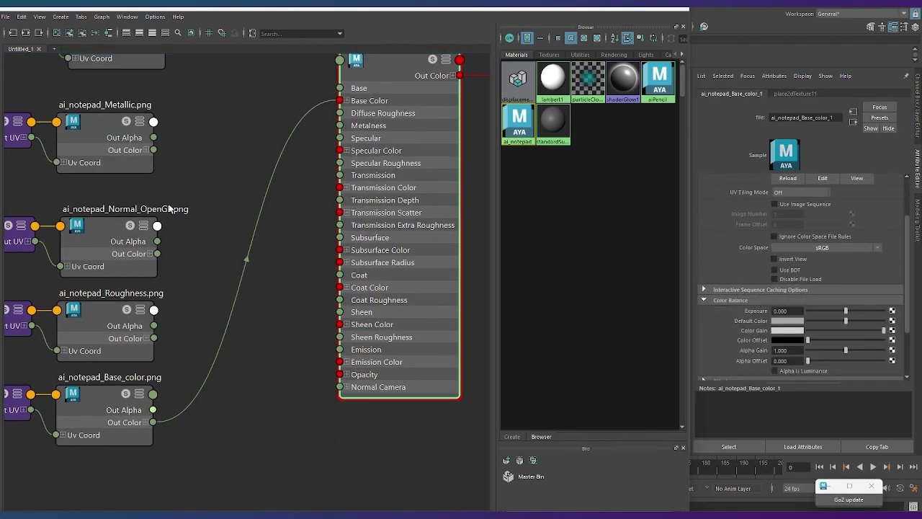
left_click(405, 284)
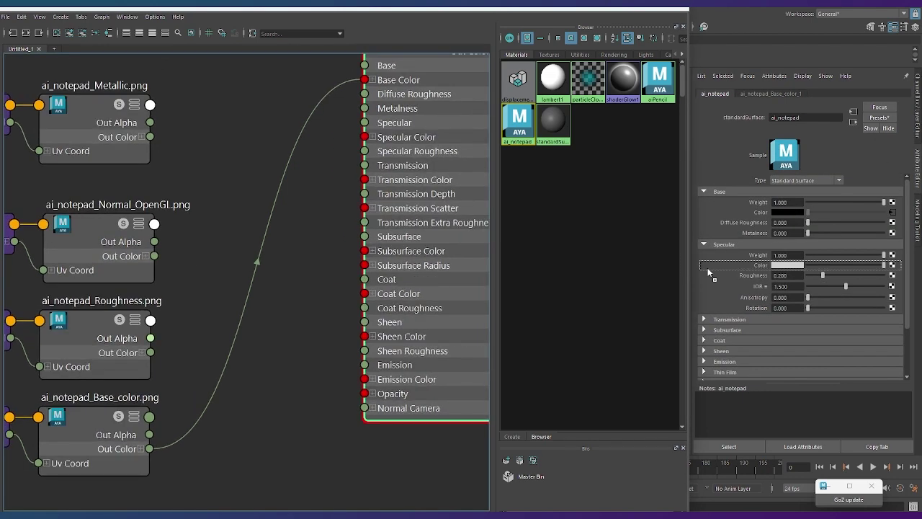
scroll(224, 270, "down", 1)
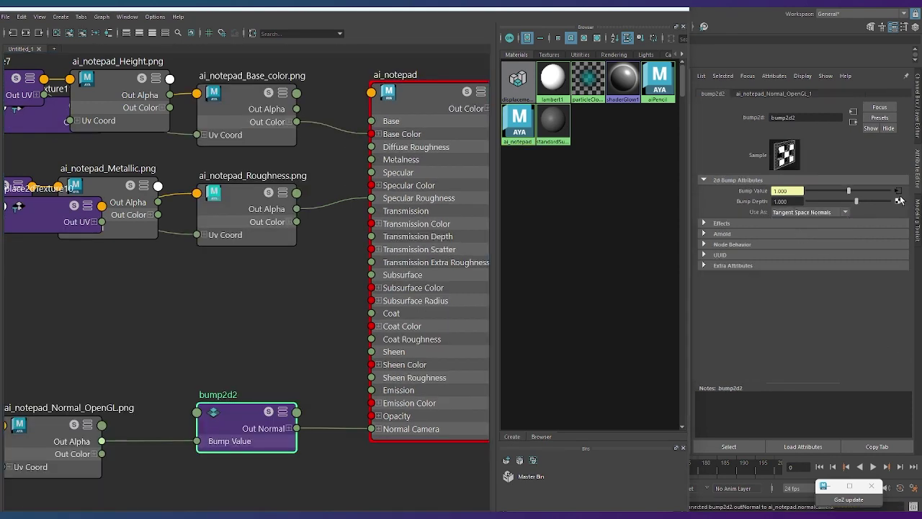
left_click(898, 191)
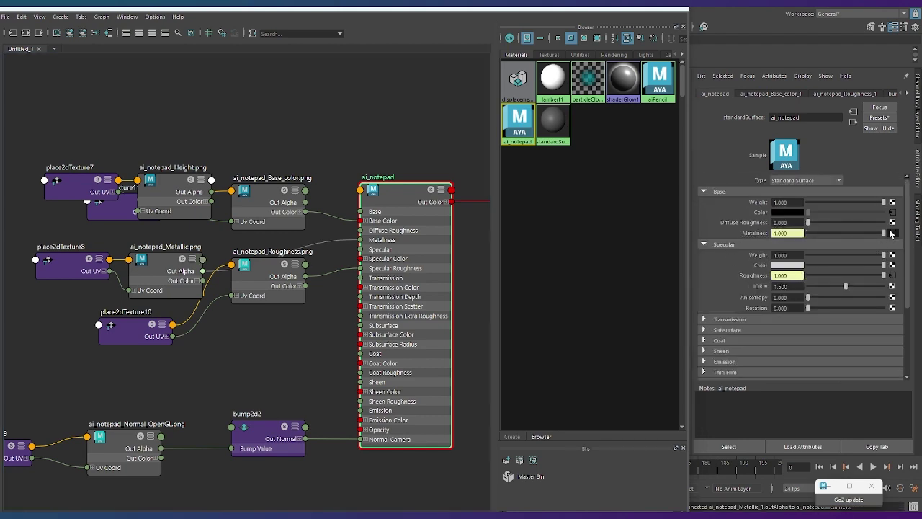
left_click(891, 232)
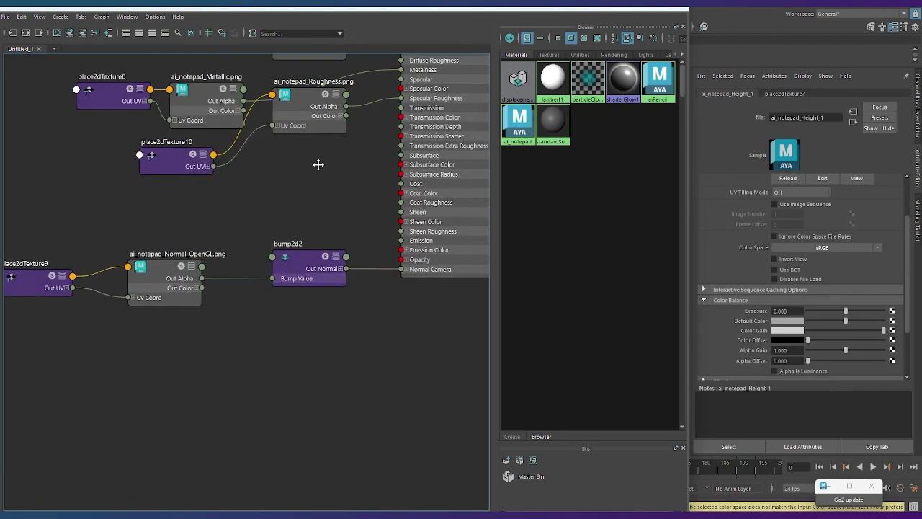
scroll(724, 353, "down", 3)
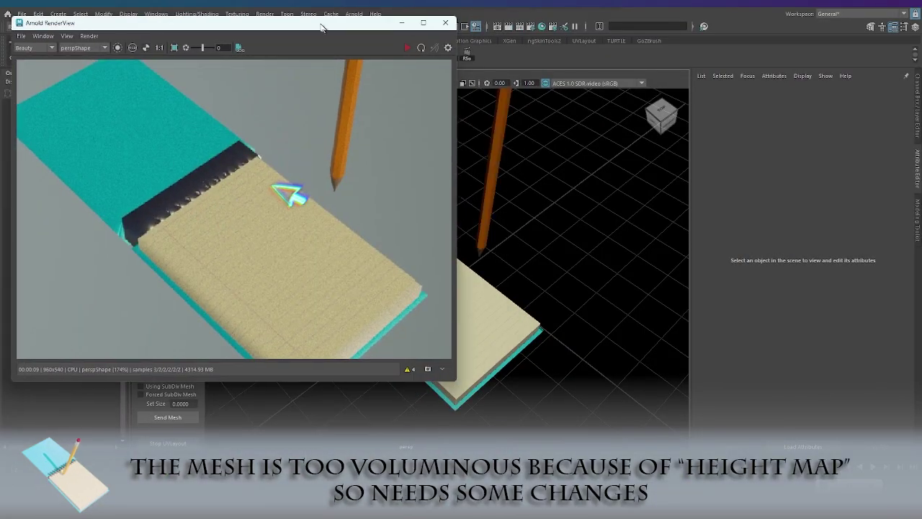
Give PaperA_highShape catclark subdivision, 3 iterations and 0.010 displacement height, then test an Arnold render
left_click(441, 344)
left_click(813, 91)
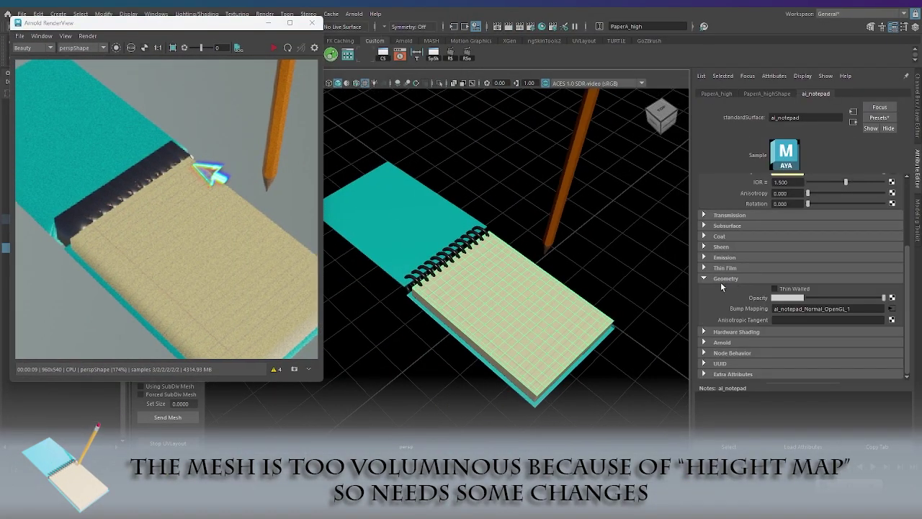
scroll(734, 345, "down", 1)
left_click(766, 93)
scroll(788, 258, "down", 2)
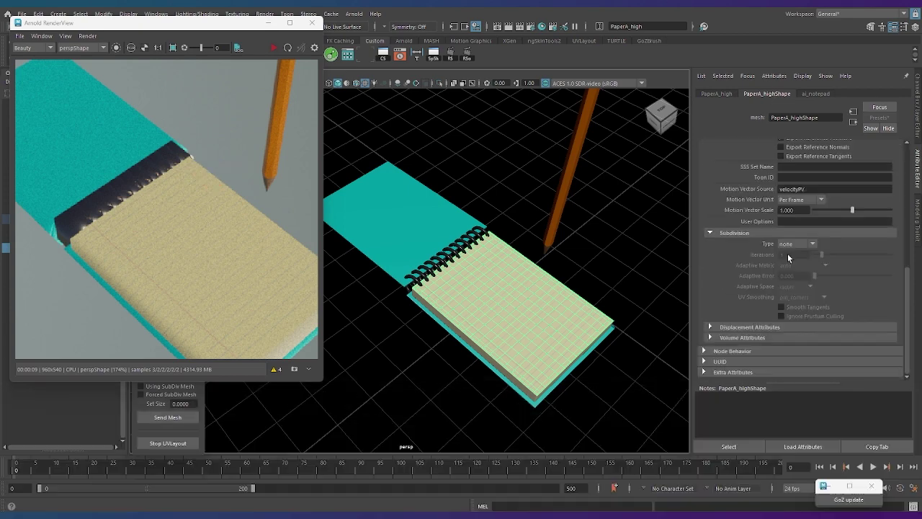
scroll(764, 322, "down", 2)
left_click_drag(795, 297, 755, 257, "ctrl")
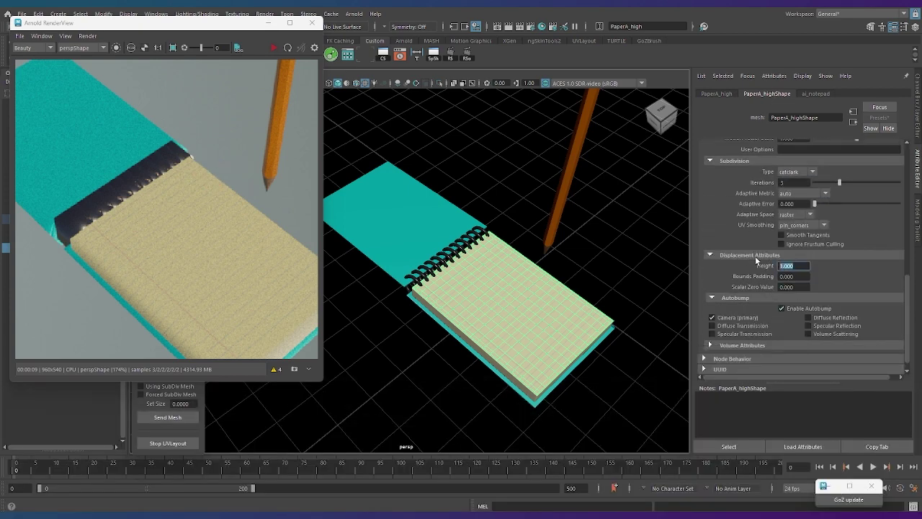
type("0.010")
left_click(288, 48)
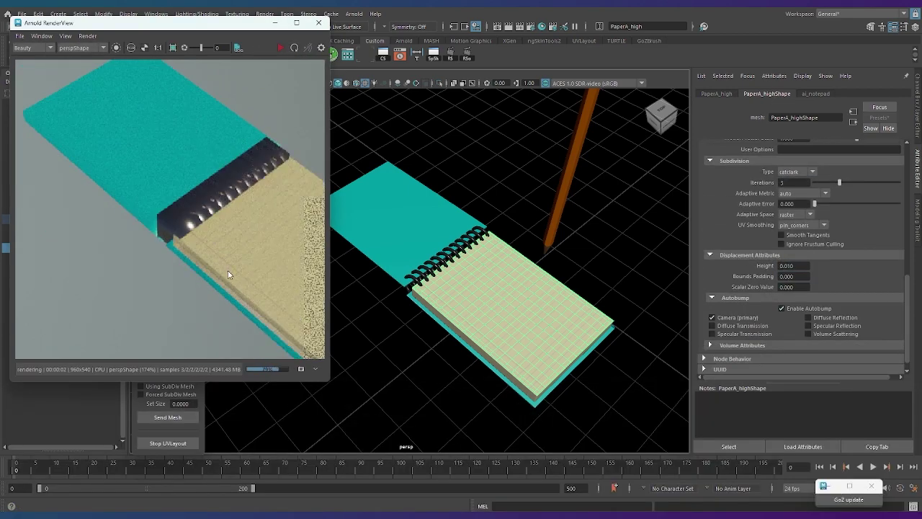
left_click(280, 50)
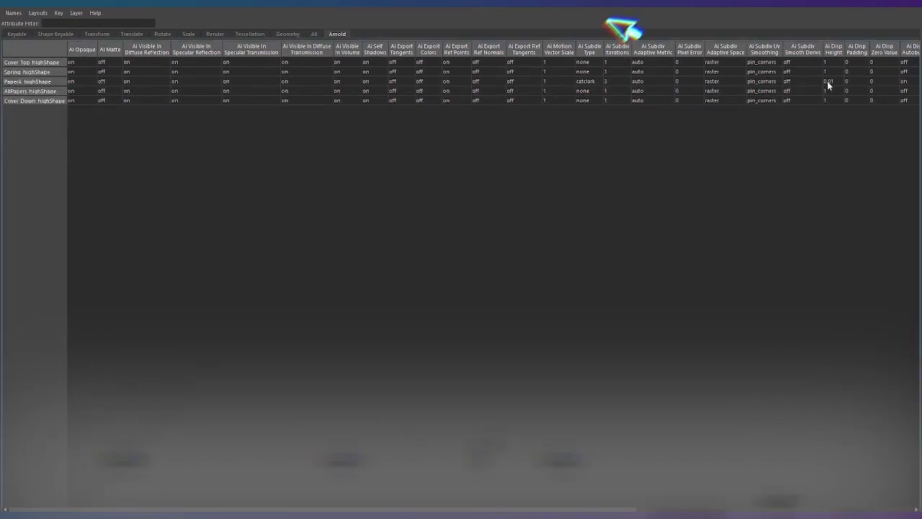
Select the Ai Subdiv Type cells of all five high meshes in the Attribute Spreadsheet
left_click_drag(584, 100, 590, 64)
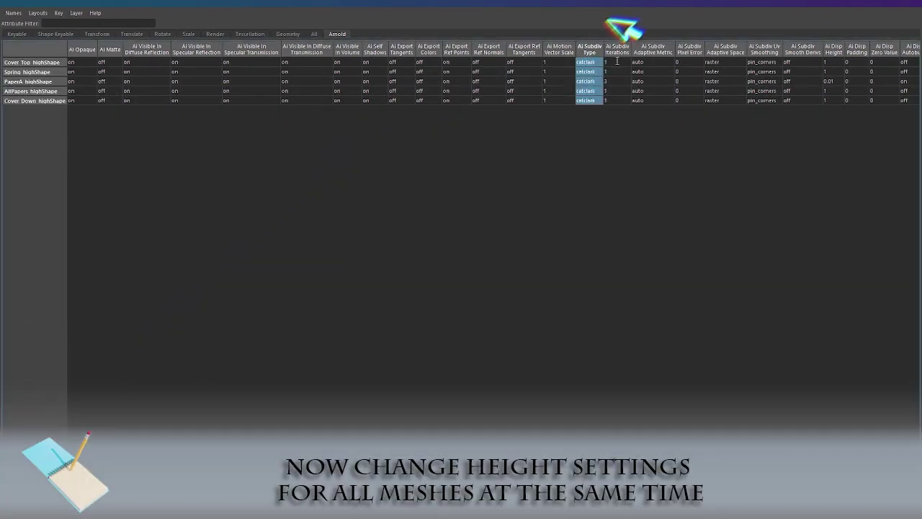